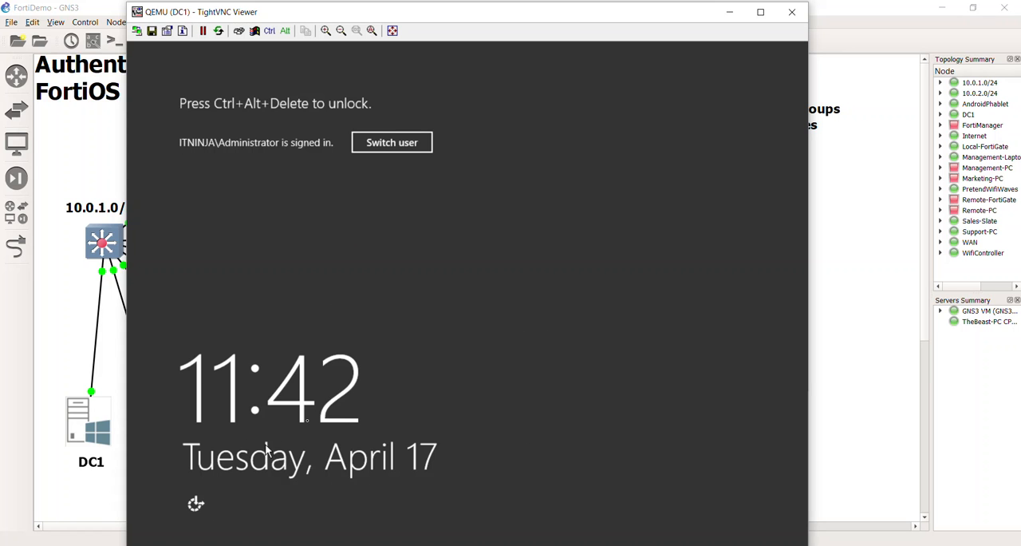
Step: Unlock the DC1 server's administrator session by entering the account password
left_click(239, 30)
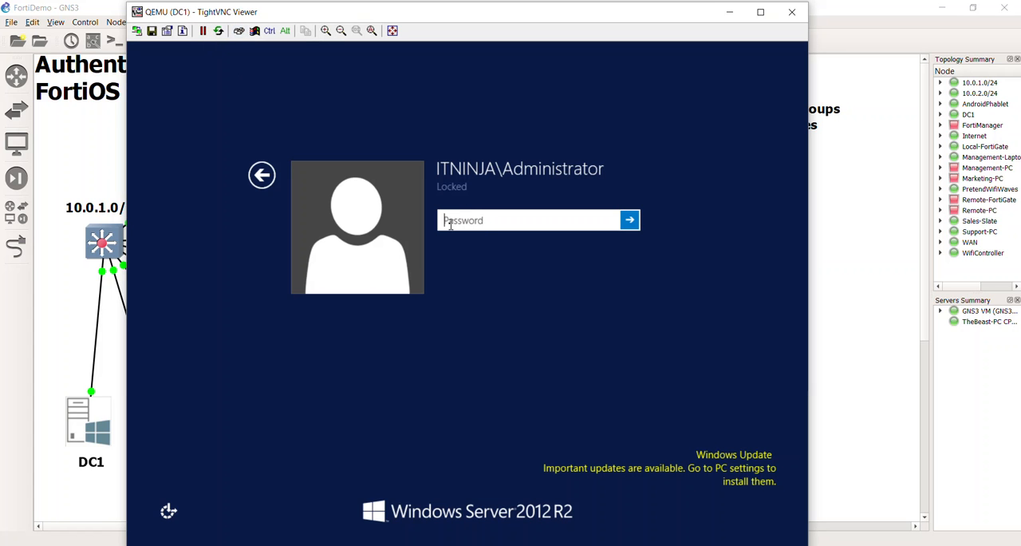
type("••")
key("BackSpace")
key("BackSpace")
key("Caps_Lock")
type("•••••••")
key("Return")
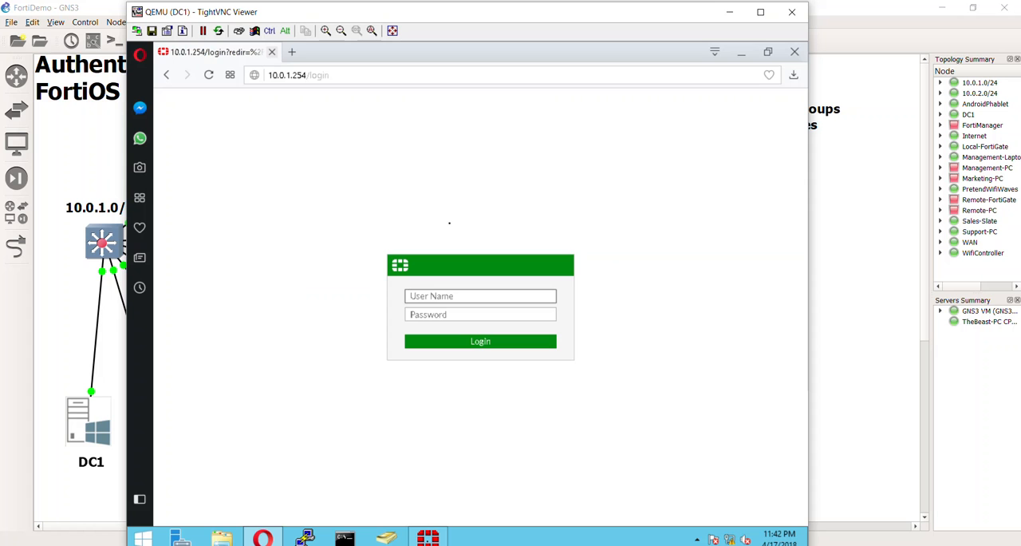
Step: Log in to the Local-FortiGate web interface with the admin account
type("admin")
key("Return")
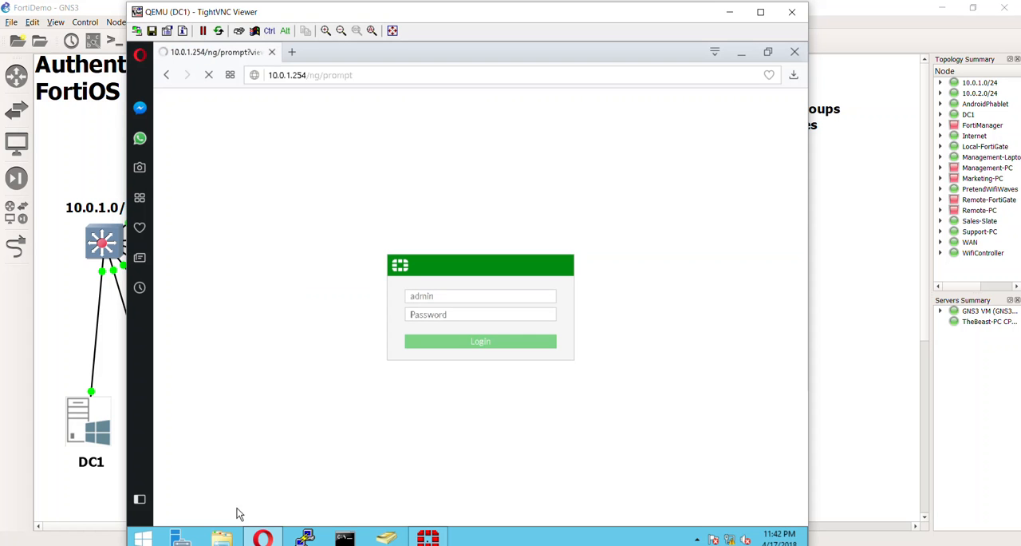
Step: Switch to the Fortinet Single Sign On Agent Configuration and review all columns of the logon users list
left_click(428, 536)
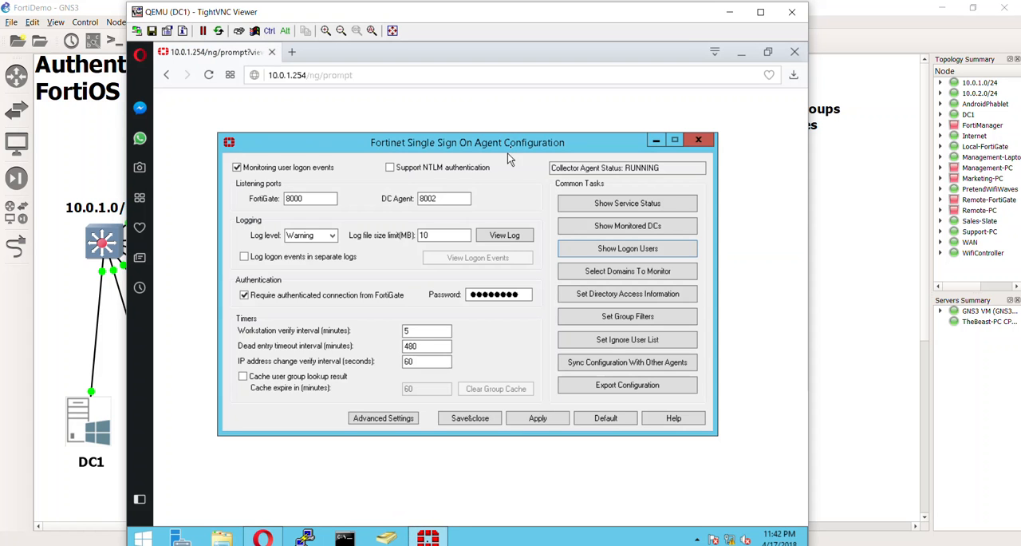
left_click_drag(518, 150, 523, 127)
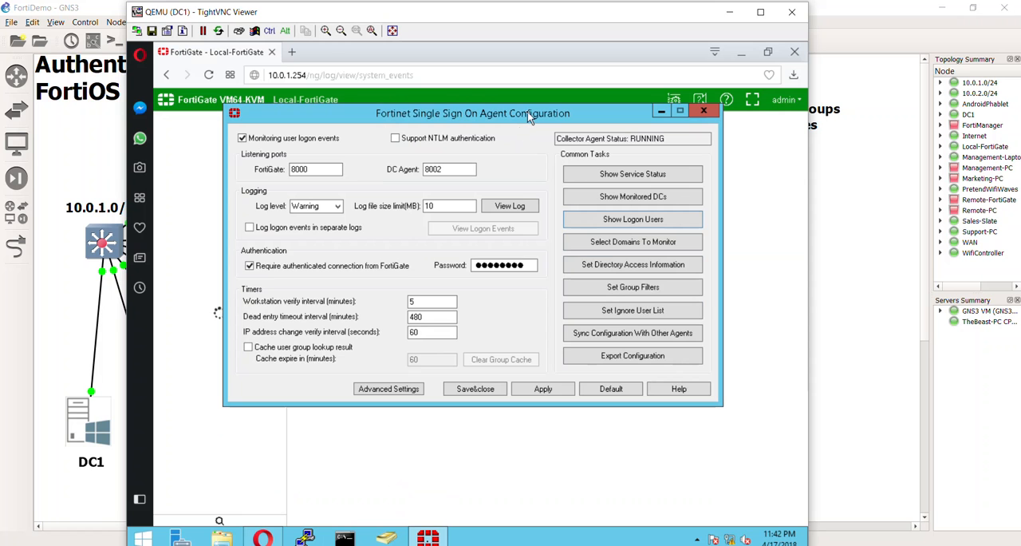
left_click_drag(527, 113, 524, 133)
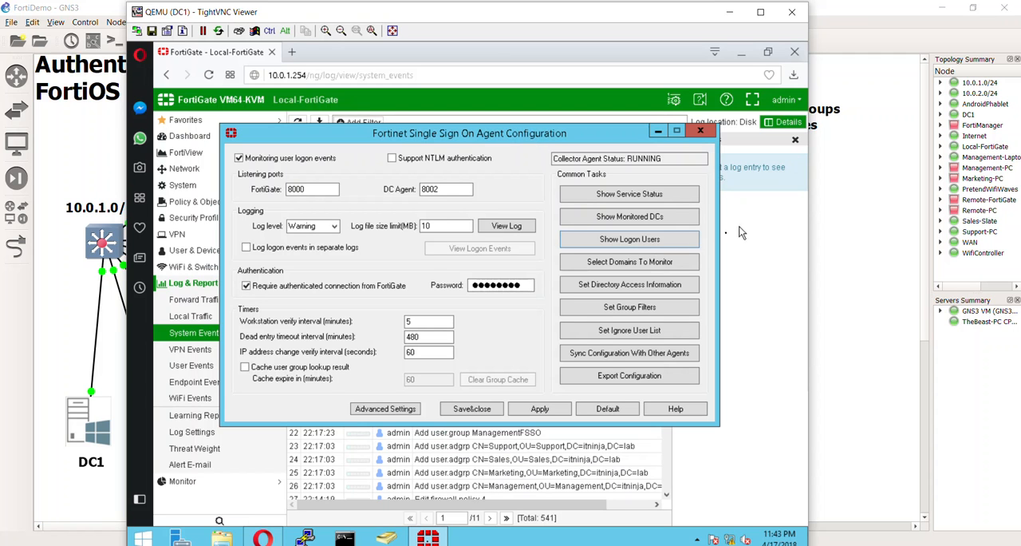
left_click(642, 241)
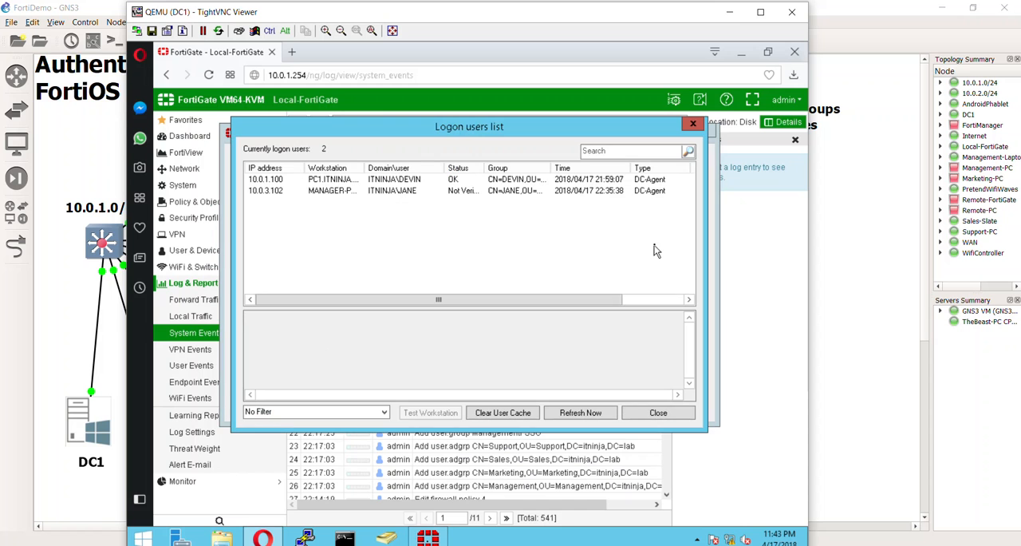
left_click(672, 301)
left_click_drag(672, 303, 603, 301)
left_click(674, 417)
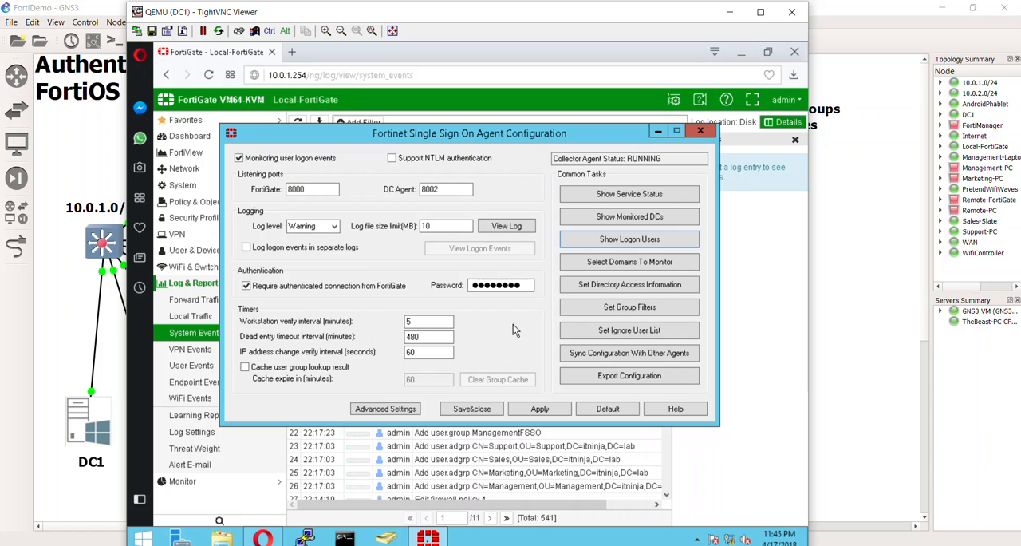
Step: View the FSSO and DC Agent installer files in the server's Downloads folder, and close the folder
left_click_drag(601, 134, 636, 107)
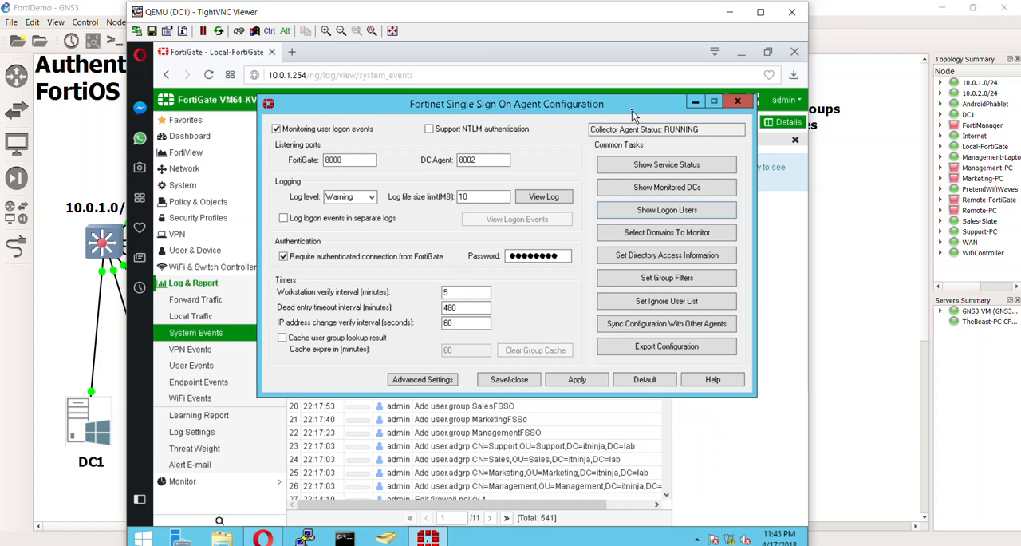
left_click_drag(632, 110, 597, 112)
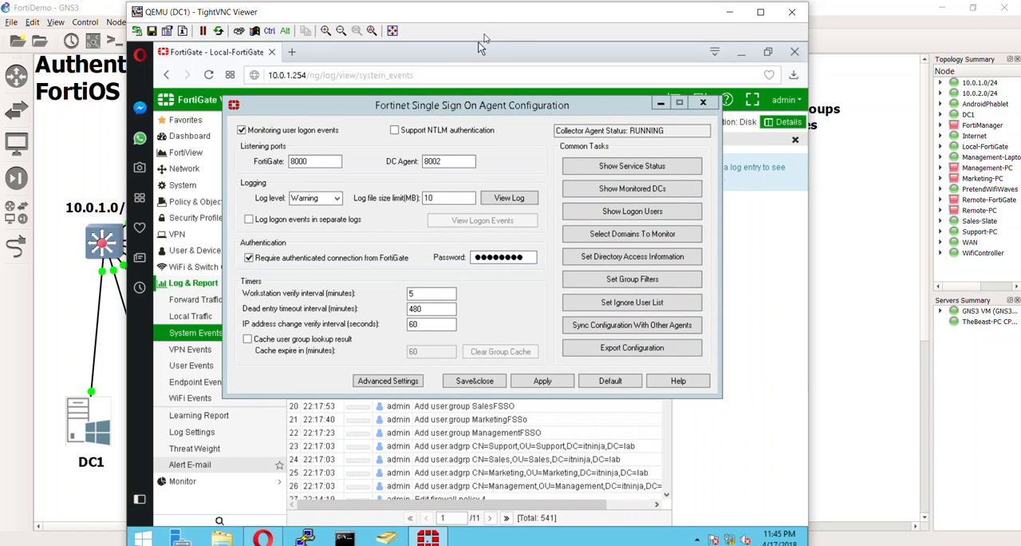
key("super+e")
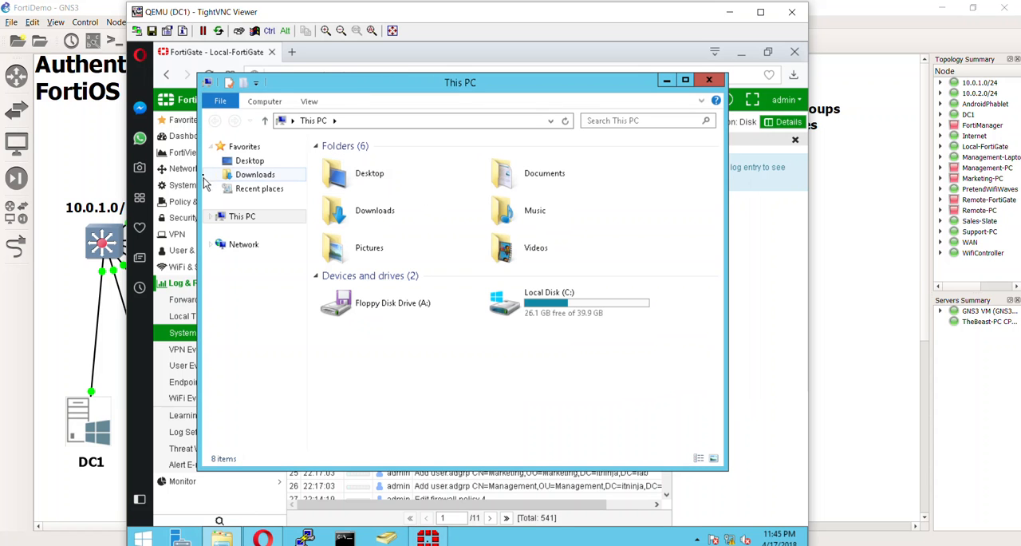
left_click(249, 175)
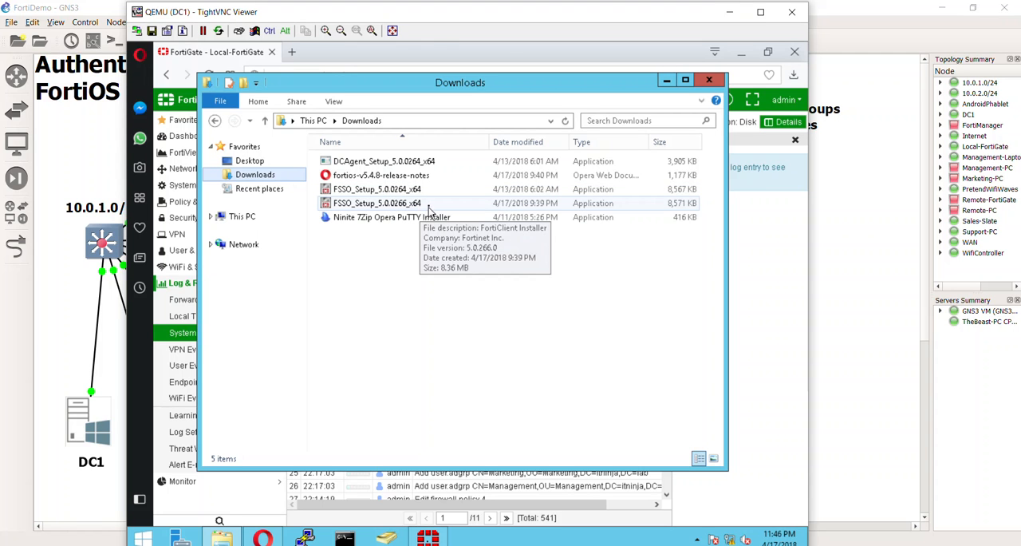
left_click(711, 82)
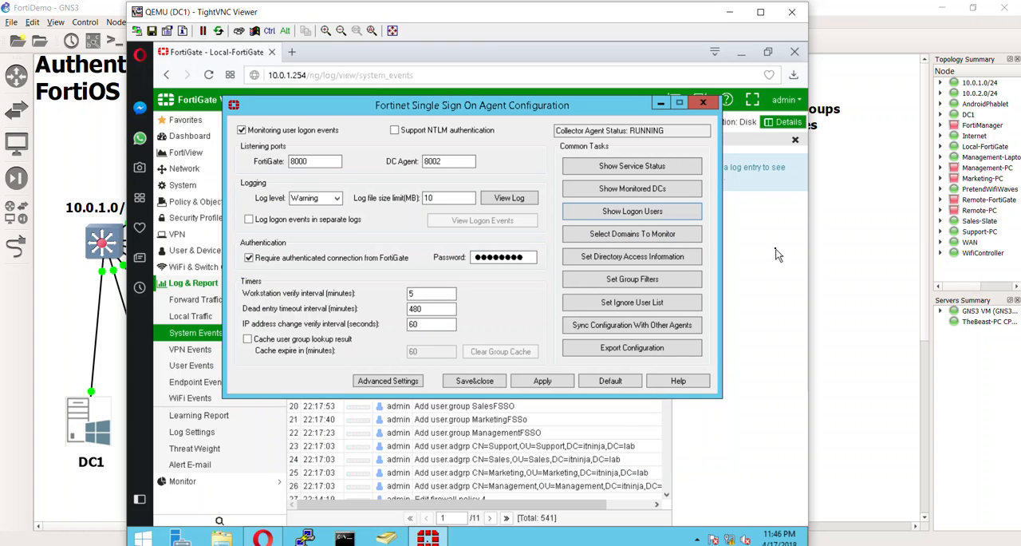
Step: Review the settings of the DC1 LDAP server entry in the FortiGate web interface and accept them as they are
left_click(214, 220)
left_click(216, 253)
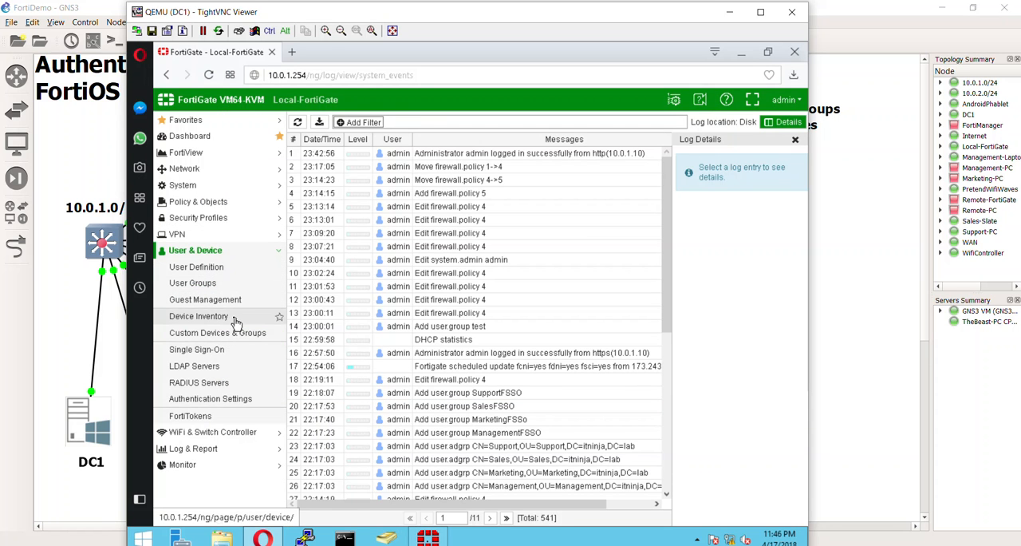
left_click(227, 368)
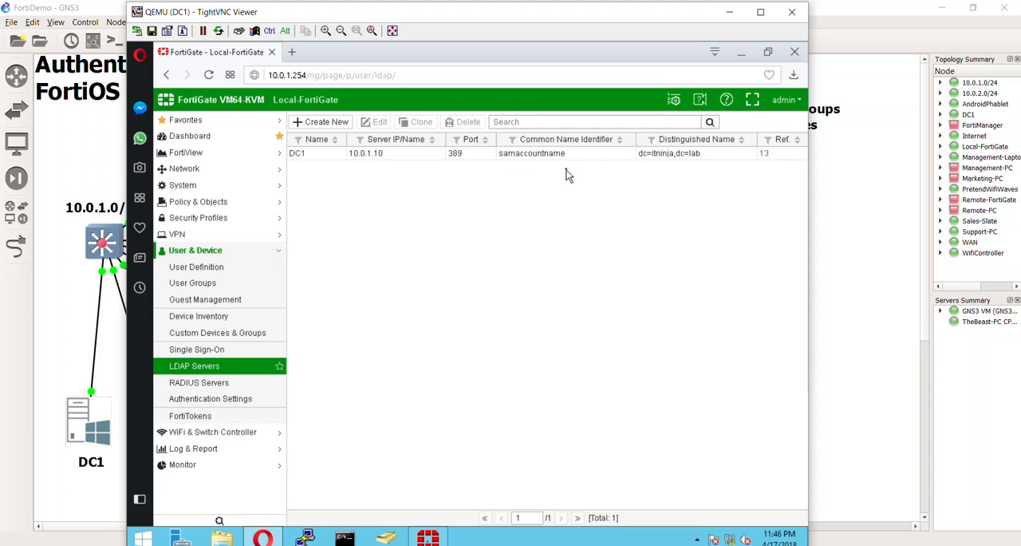
double_click(512, 159)
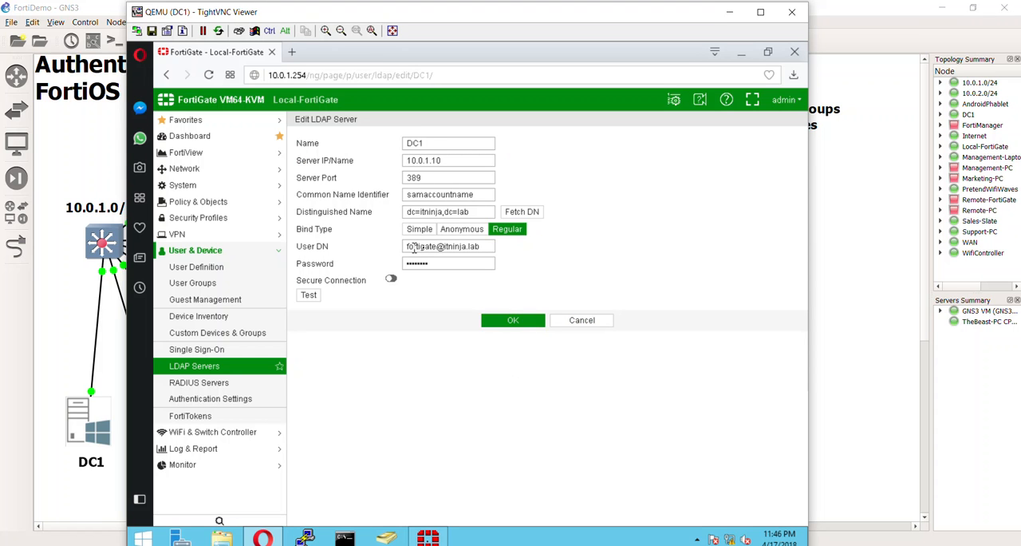
left_click(527, 324)
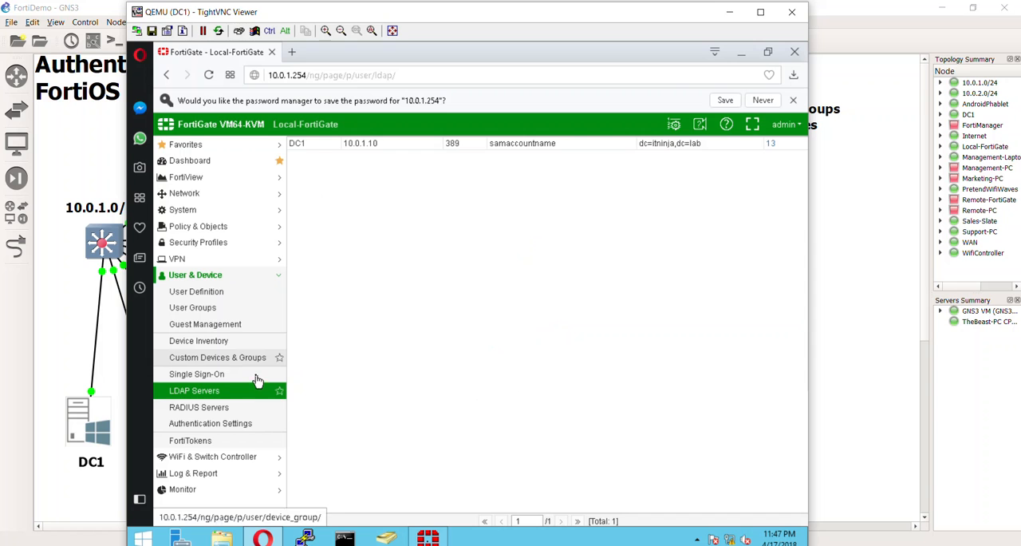
Step: Review the DC1 Single Sign-On server's LDAP users and its selected groups, and accept the entry without edits
left_click(257, 378)
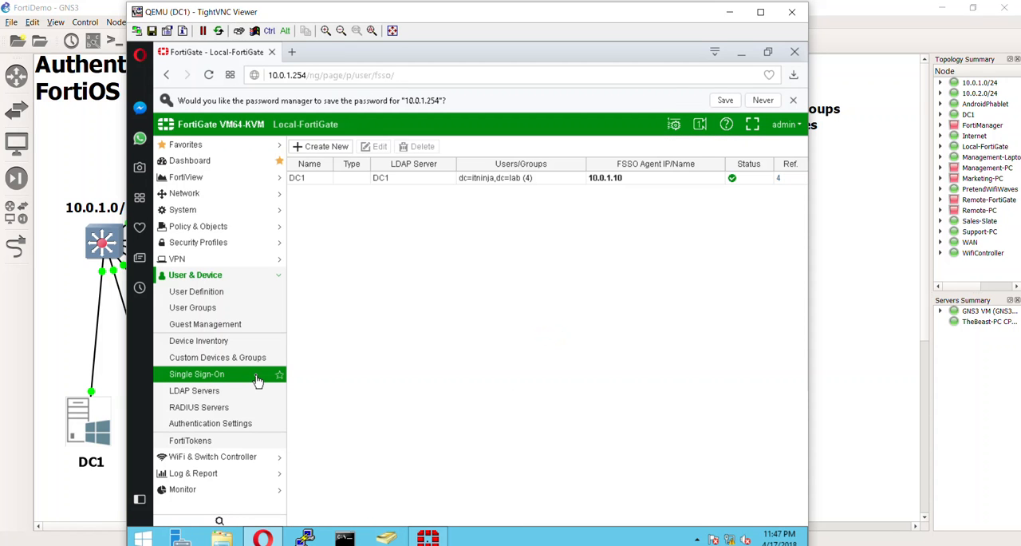
double_click(574, 177)
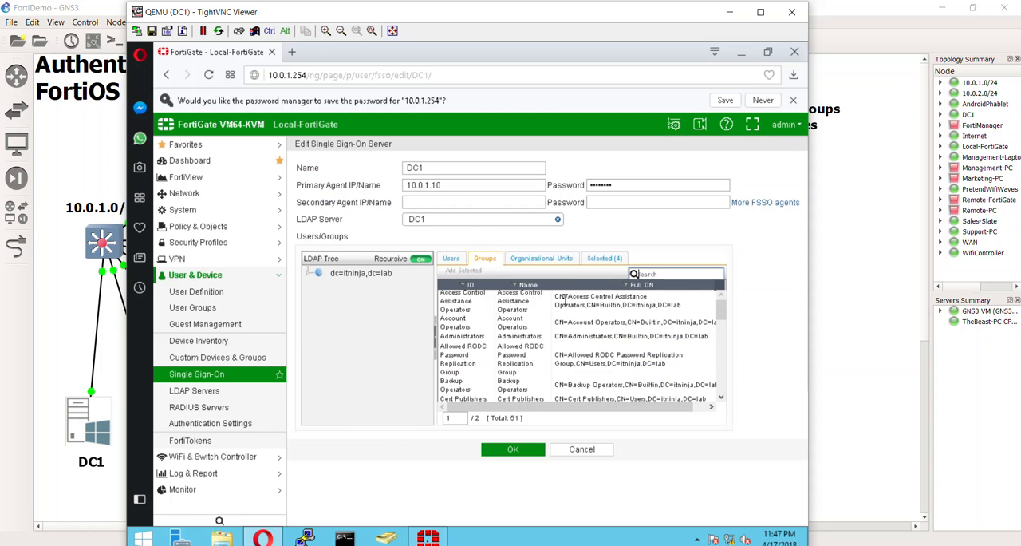
left_click(455, 261)
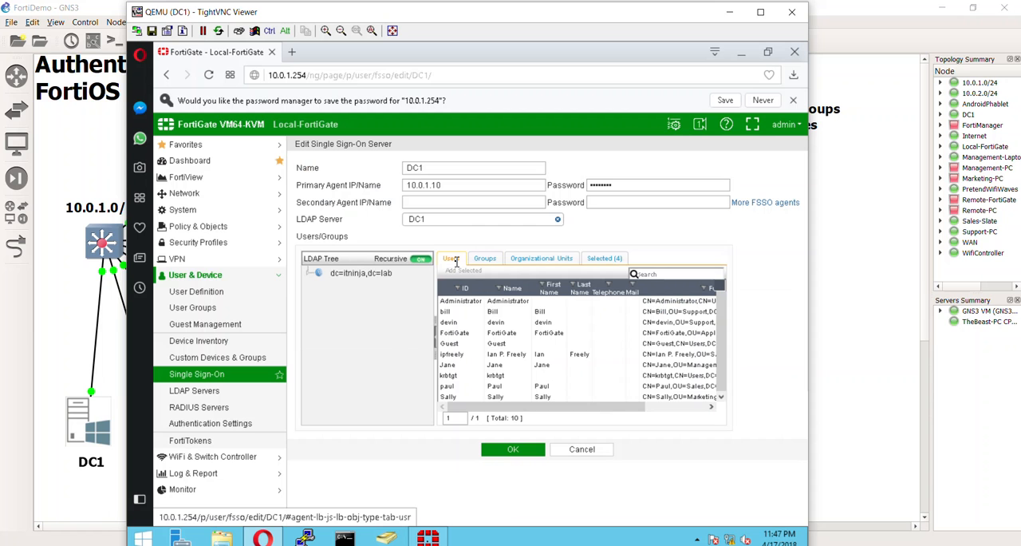
left_click_drag(607, 411, 652, 415)
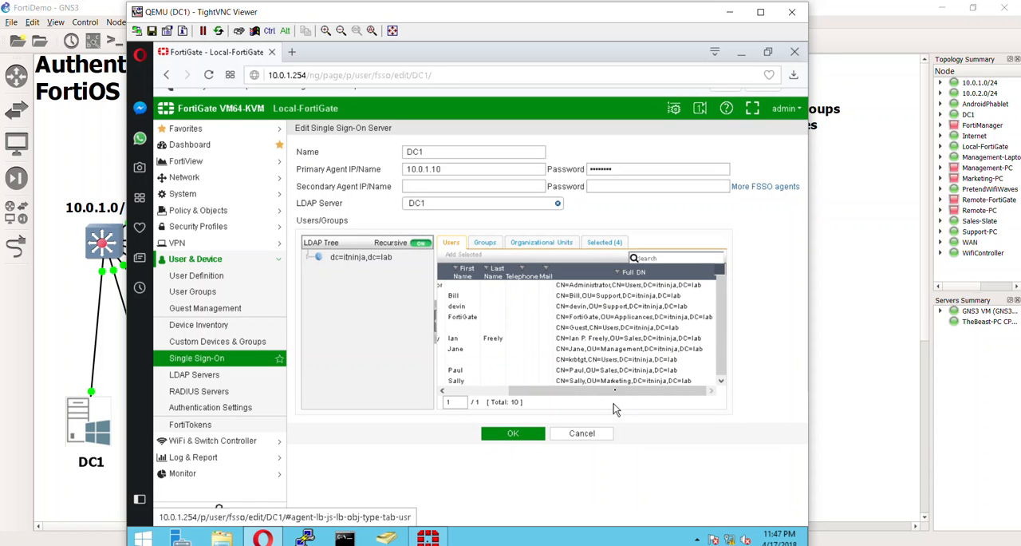
left_click_drag(602, 385, 449, 362)
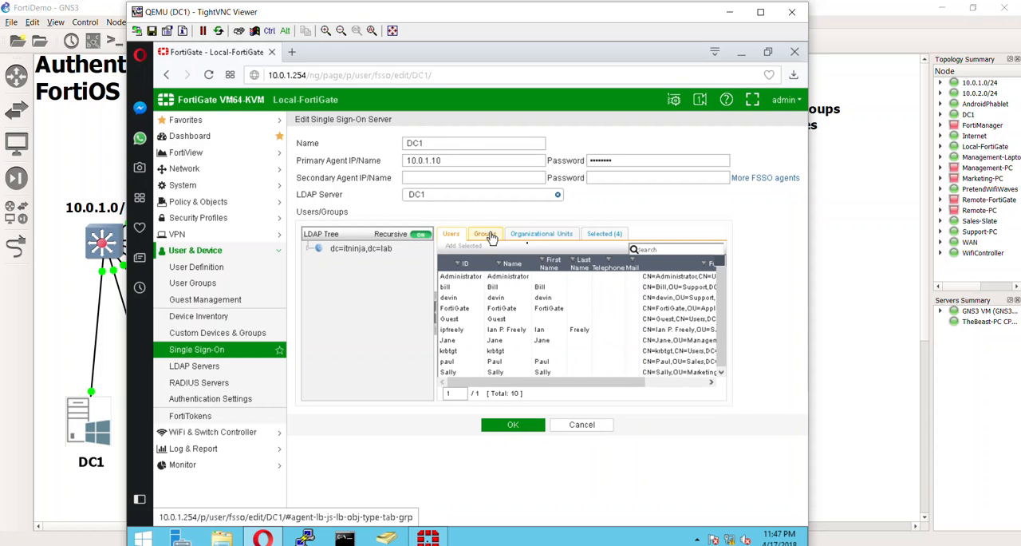
left_click(608, 234)
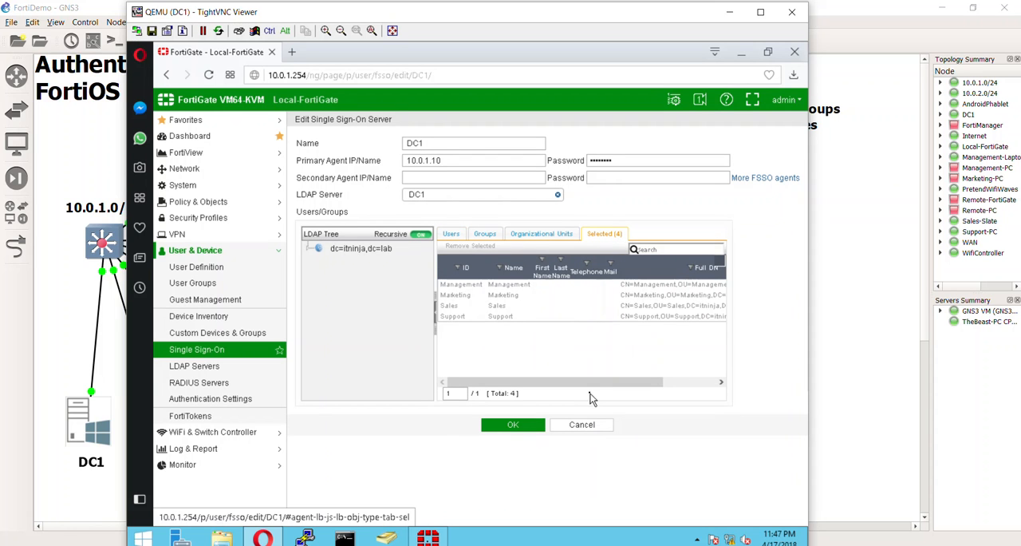
left_click(529, 424)
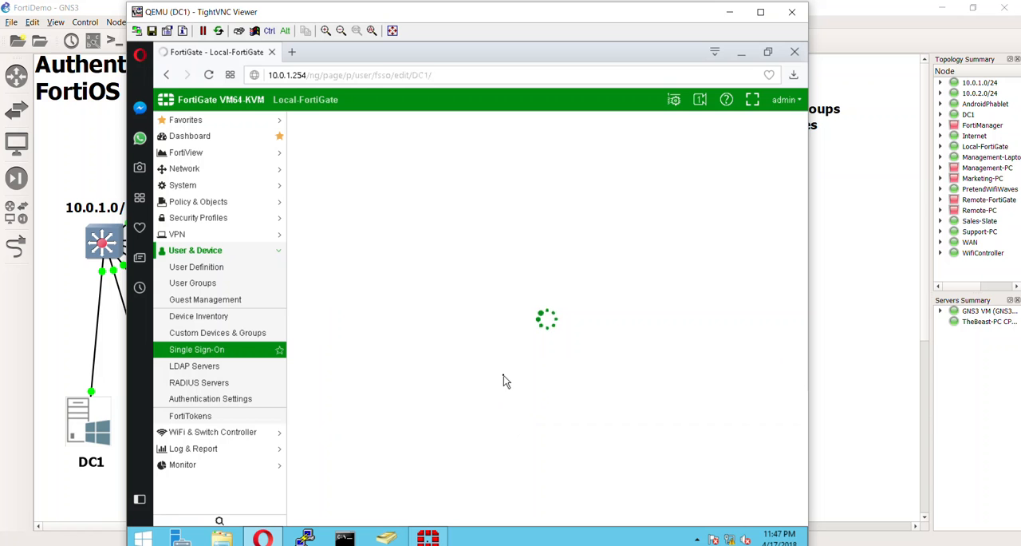
Step: Open the Default filter from the group filter list in the Fortinet Single Sign On Agent Configuration
left_click(431, 536)
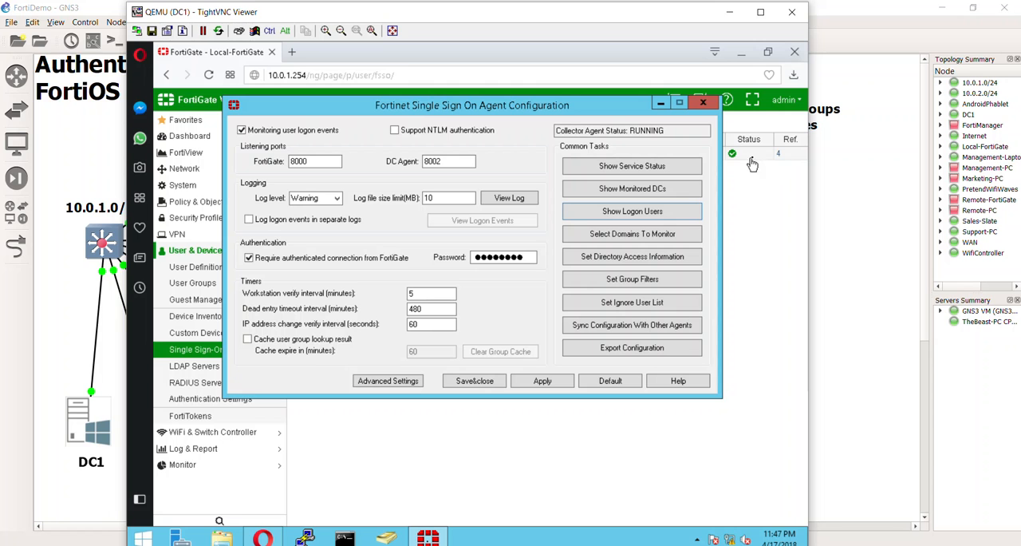
left_click(638, 284)
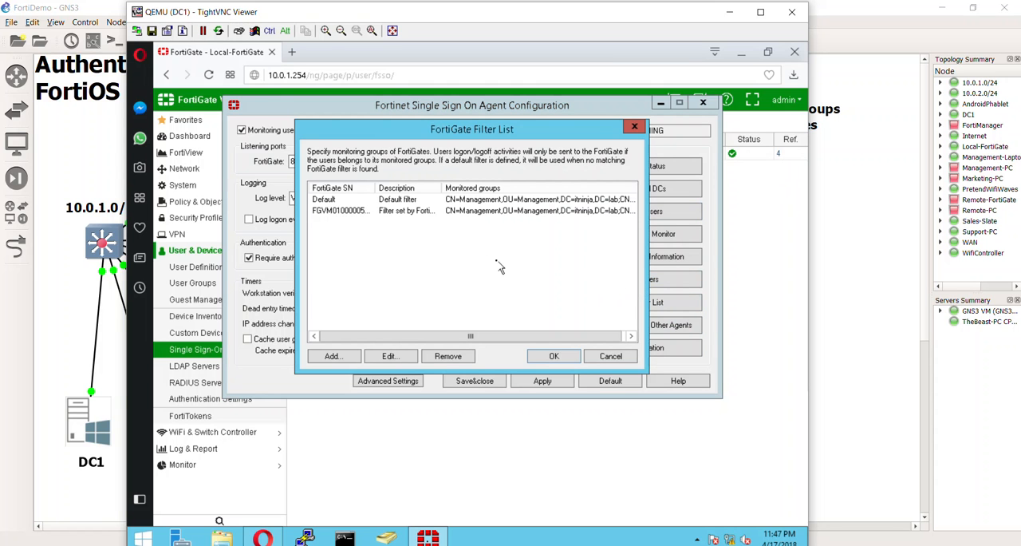
left_click(399, 200)
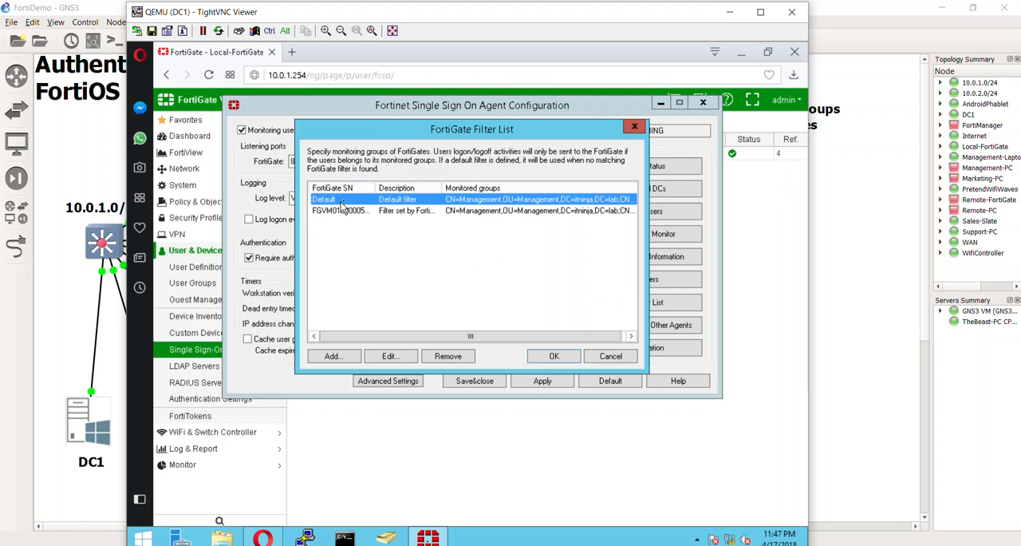
left_click(481, 211)
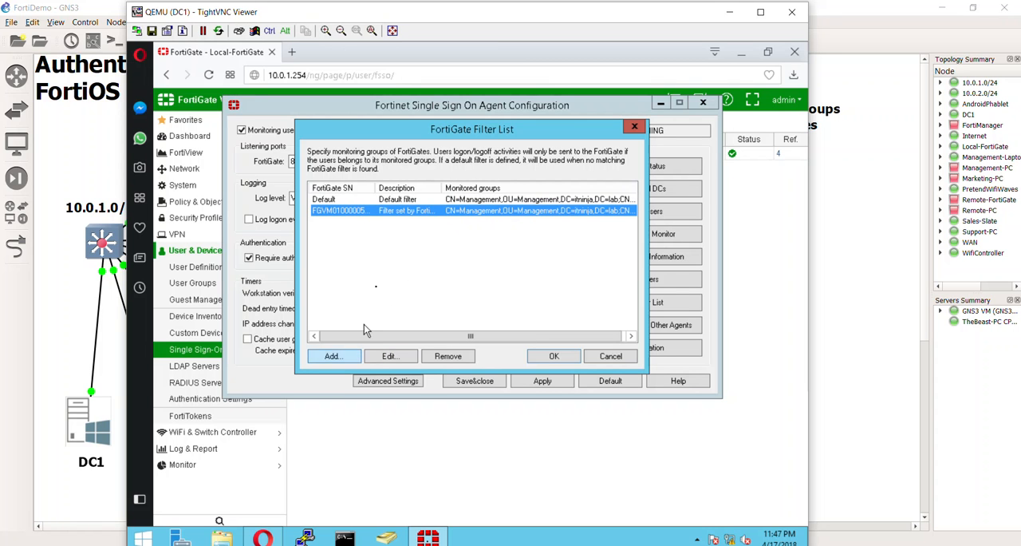
double_click(403, 203)
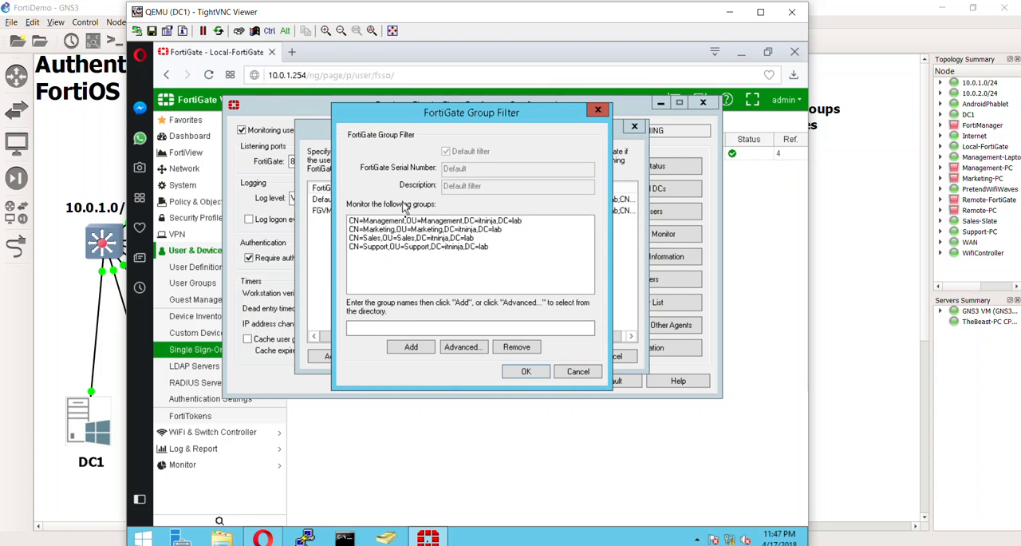
Step: Browse the directory for the Default filter through lab and itninja to the Management OU, briefly ticking and unticking CN=Management
left_click(454, 345)
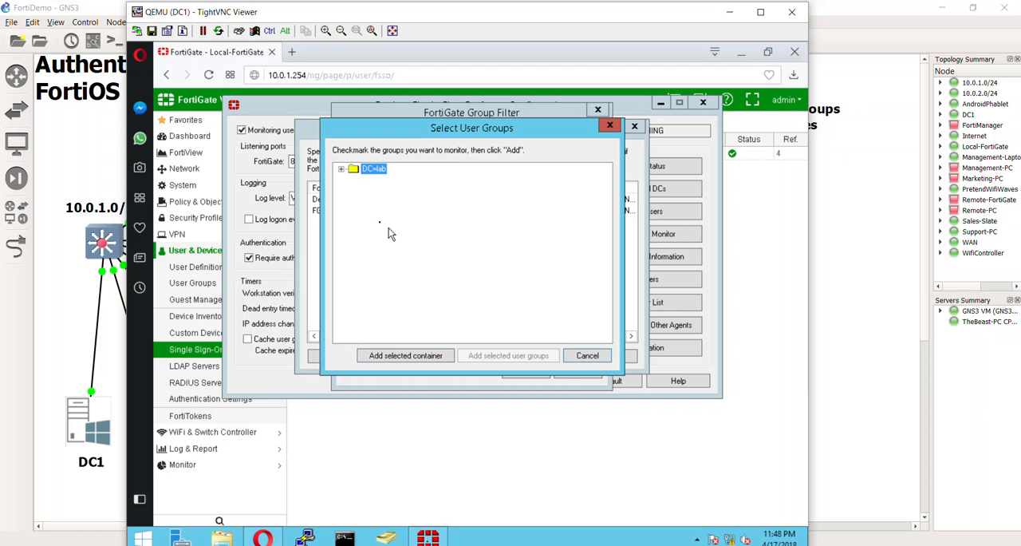
left_click(341, 169)
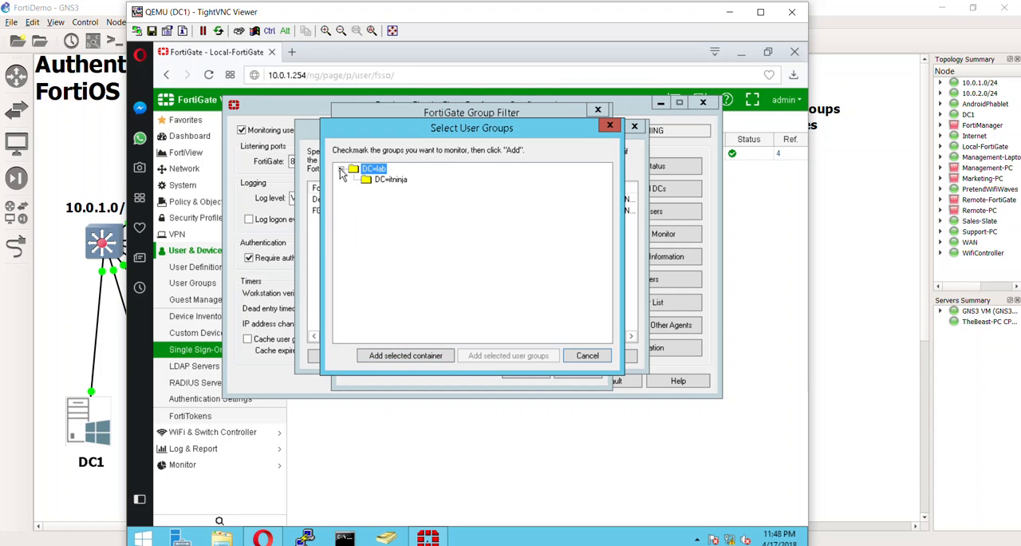
left_click(390, 182)
double_click(388, 181)
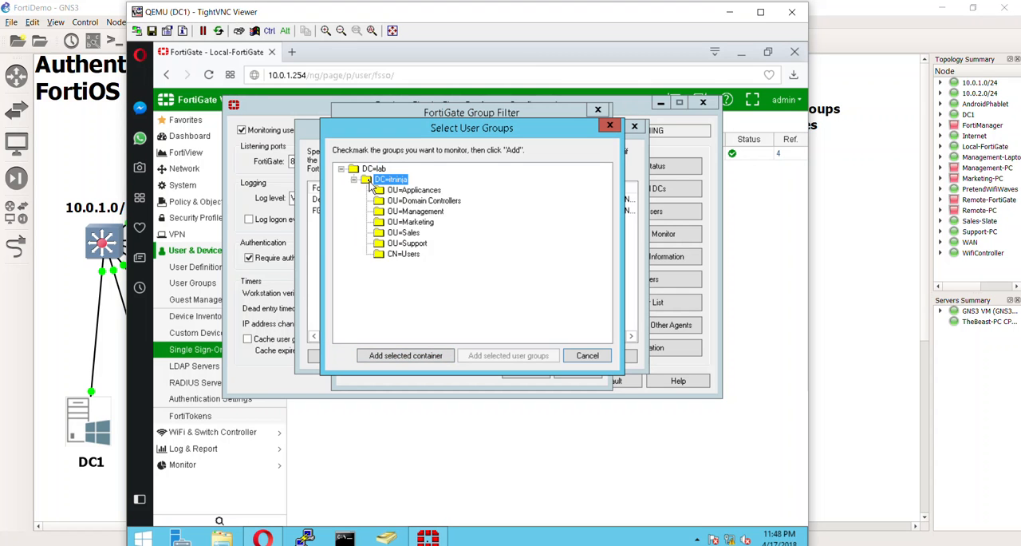
left_click(390, 191)
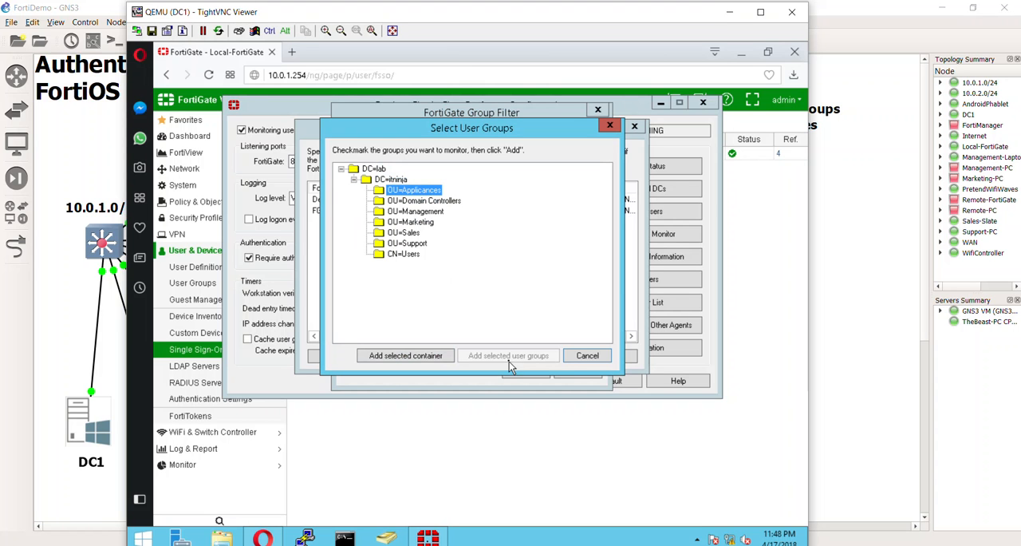
left_click(380, 202)
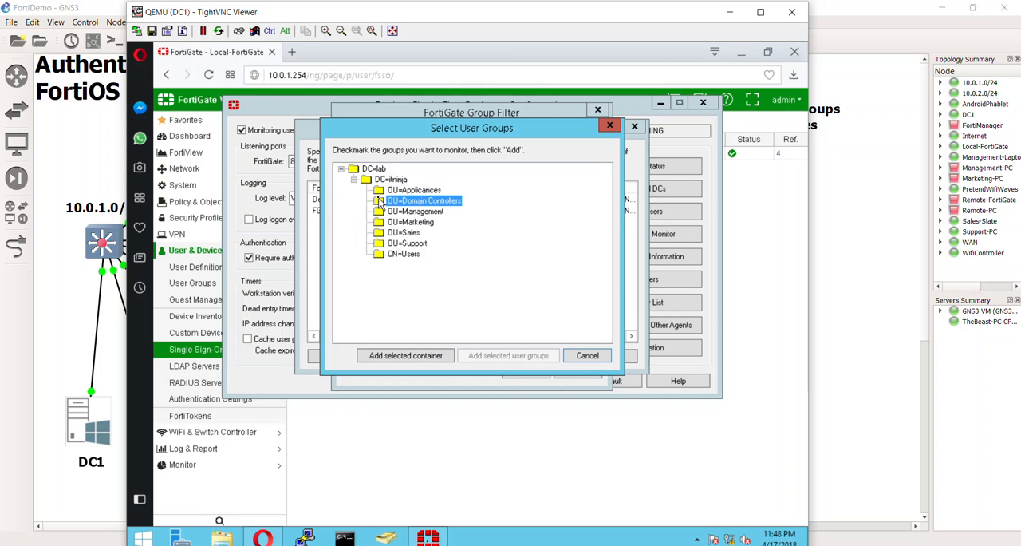
left_click(411, 211)
double_click(382, 211)
left_click(379, 200)
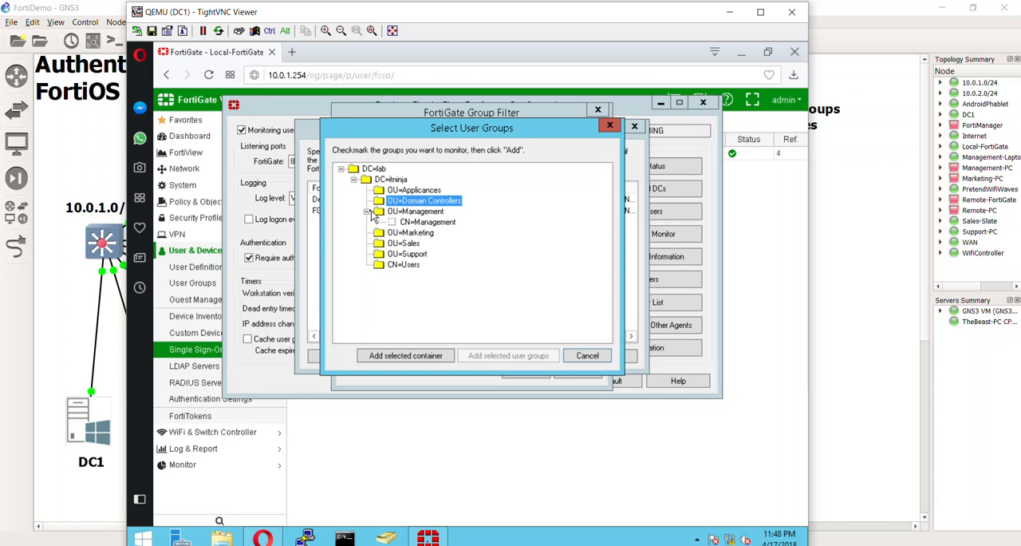
left_click(392, 222)
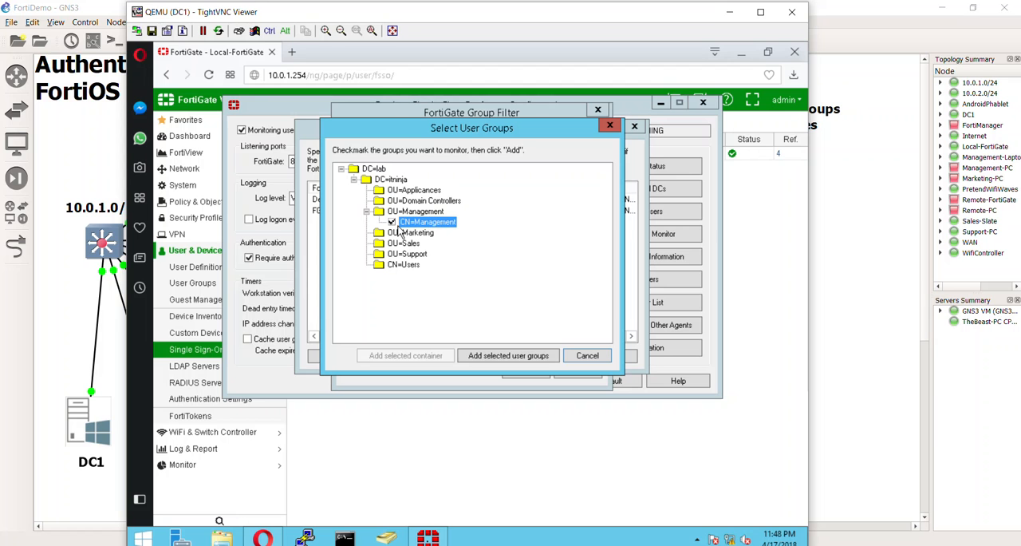
left_click(392, 222)
left_click(380, 201)
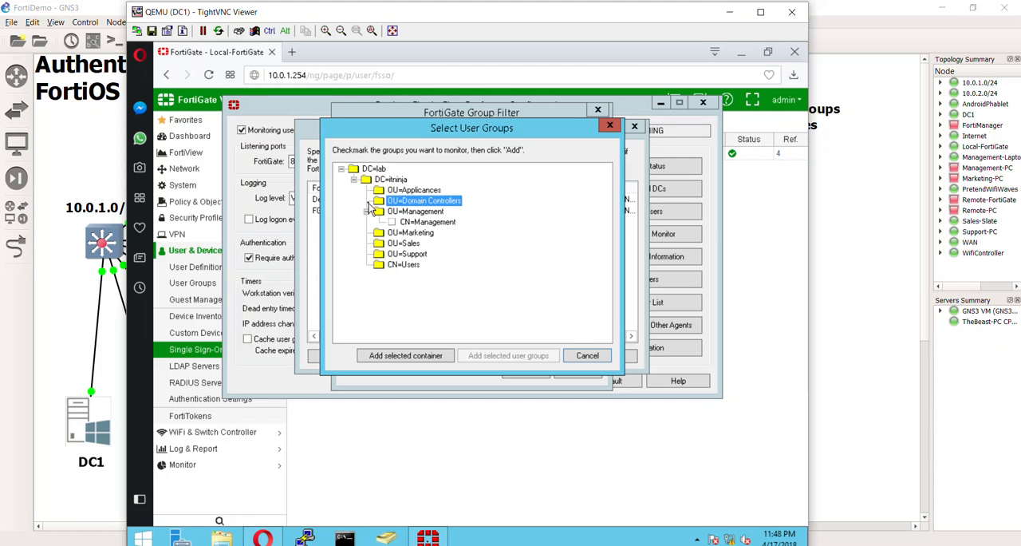
Step: Expand the Support, Sales, Marketing, Users and Applicances containers and examine which groups can be monitored
left_click(378, 191)
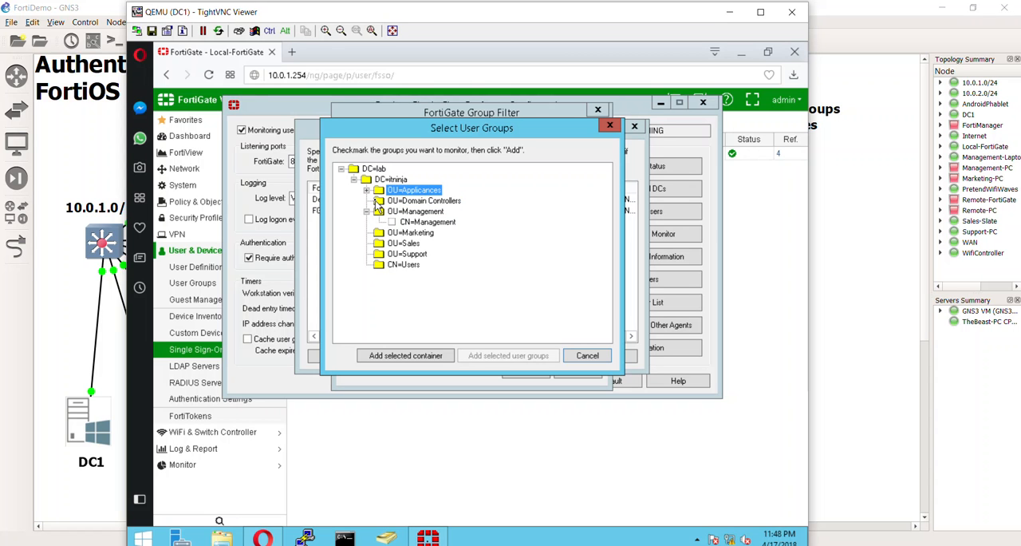
left_click(379, 202)
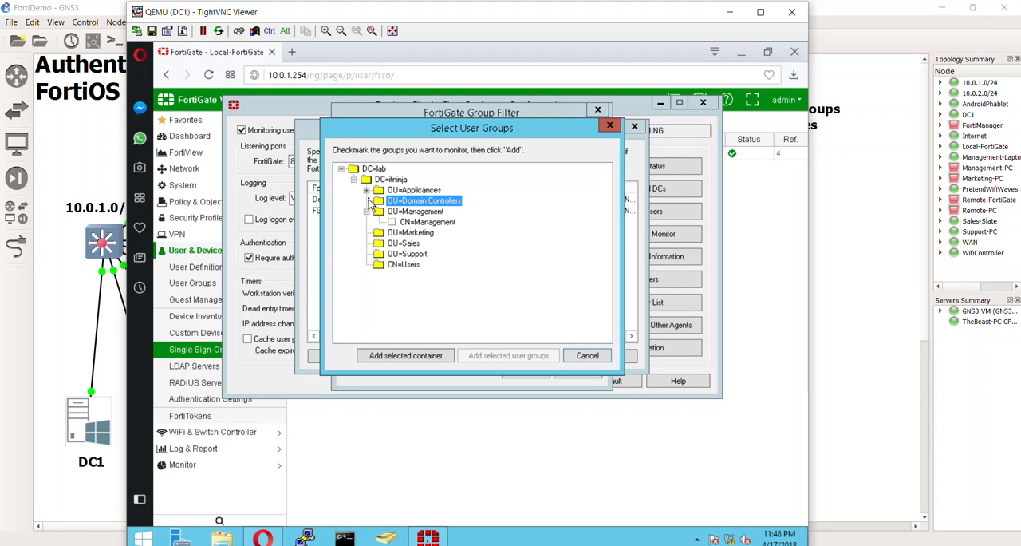
left_click(384, 254)
left_click(383, 244)
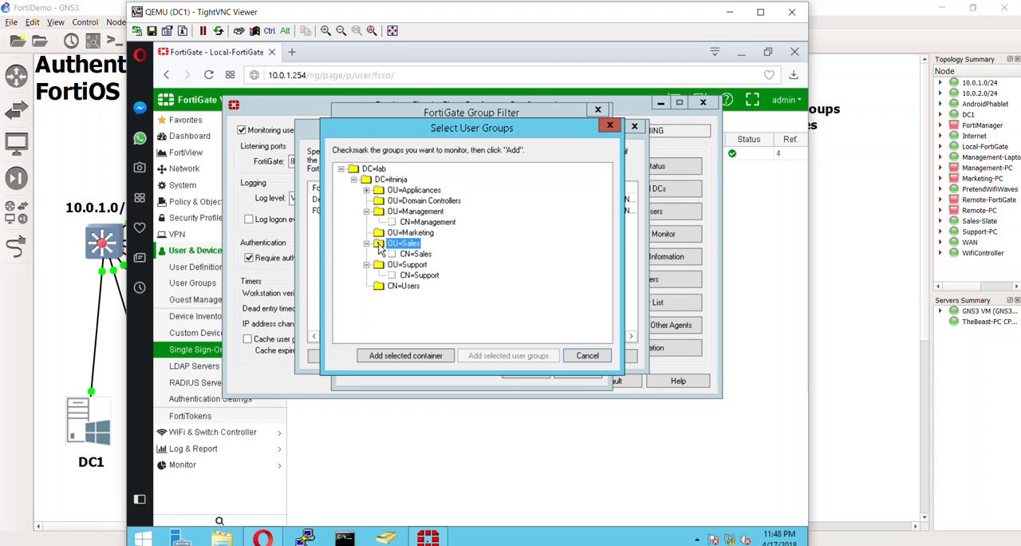
left_click(383, 234)
left_click(389, 205)
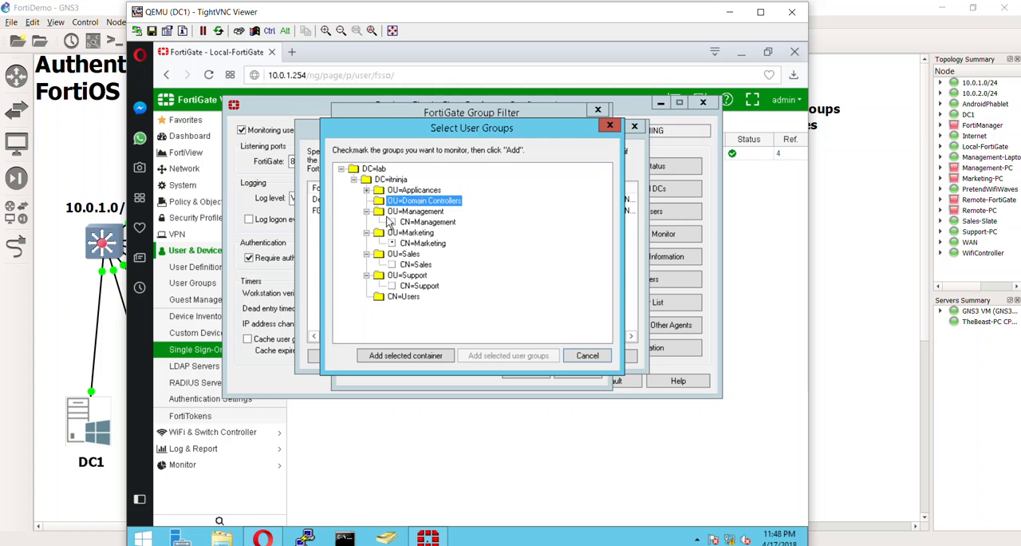
left_click(402, 297)
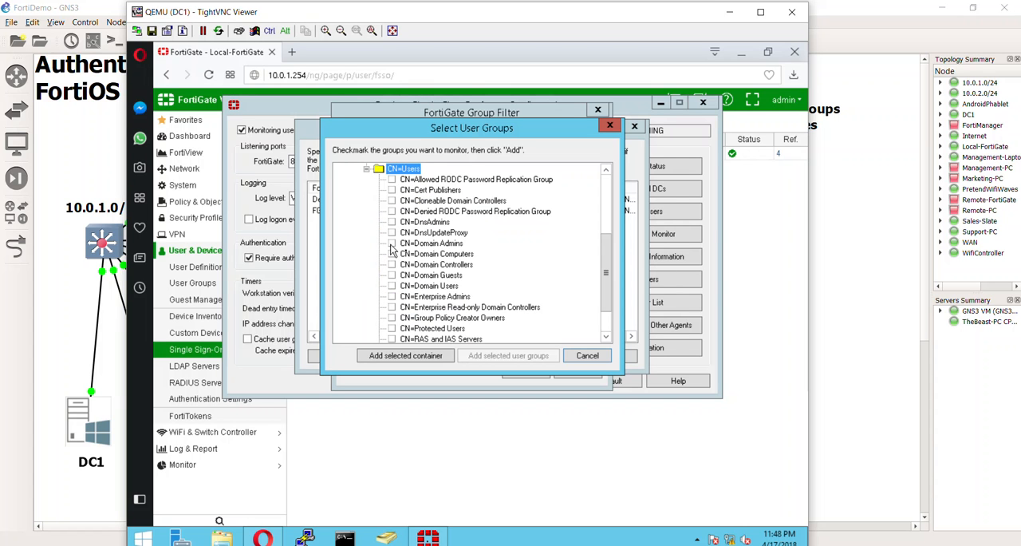
scroll(395, 263, "up", 4)
left_click(405, 233)
left_click(407, 201)
left_click(403, 192)
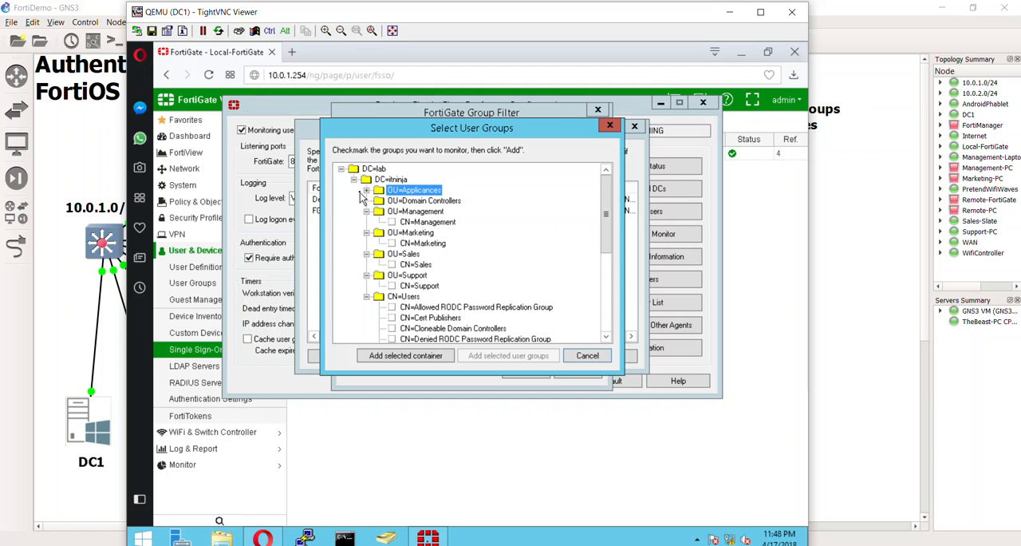
left_click(367, 191)
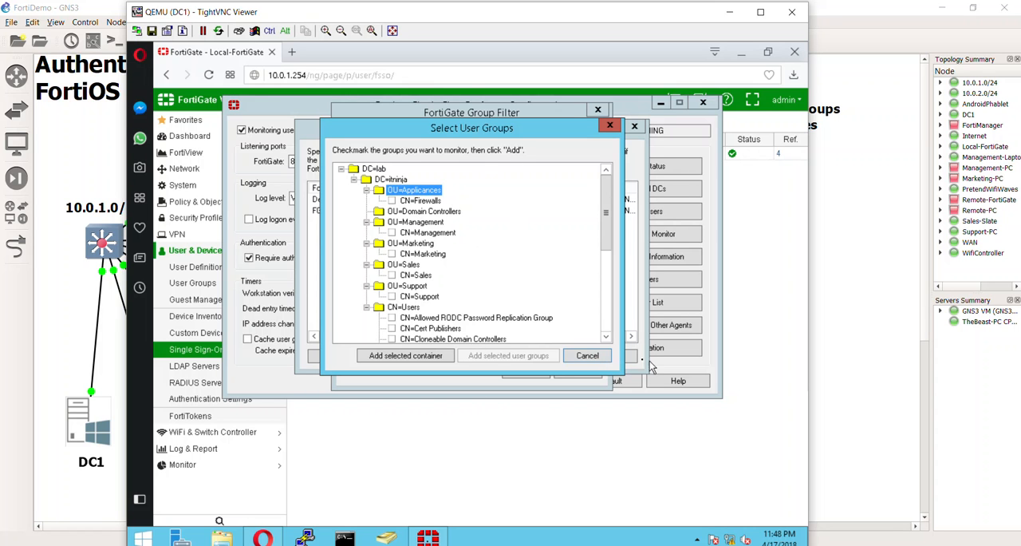
Step: Cancel the group selection and the Default filter edit, select the filter set by the FortiGate, and accept the filter list
left_click(587, 355)
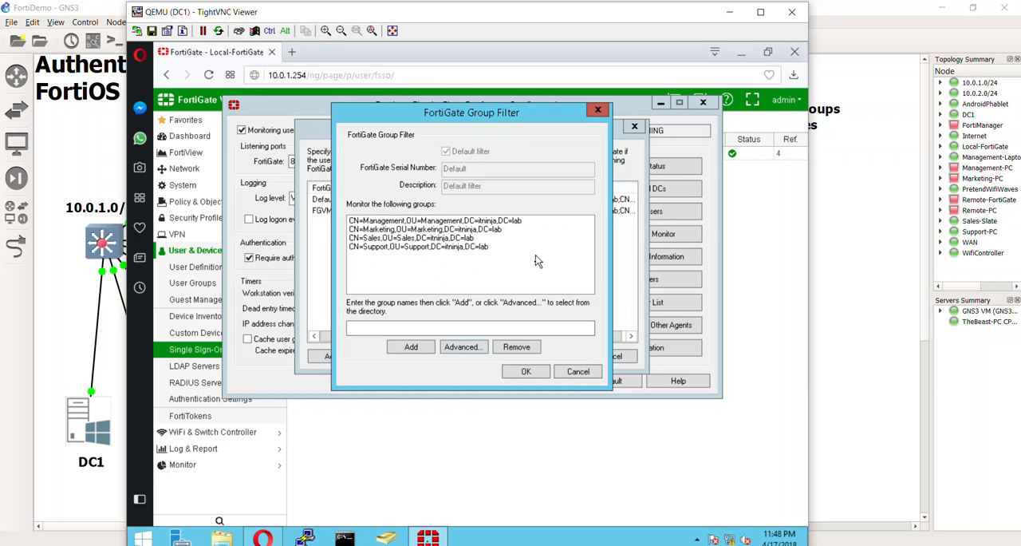
left_click(576, 372)
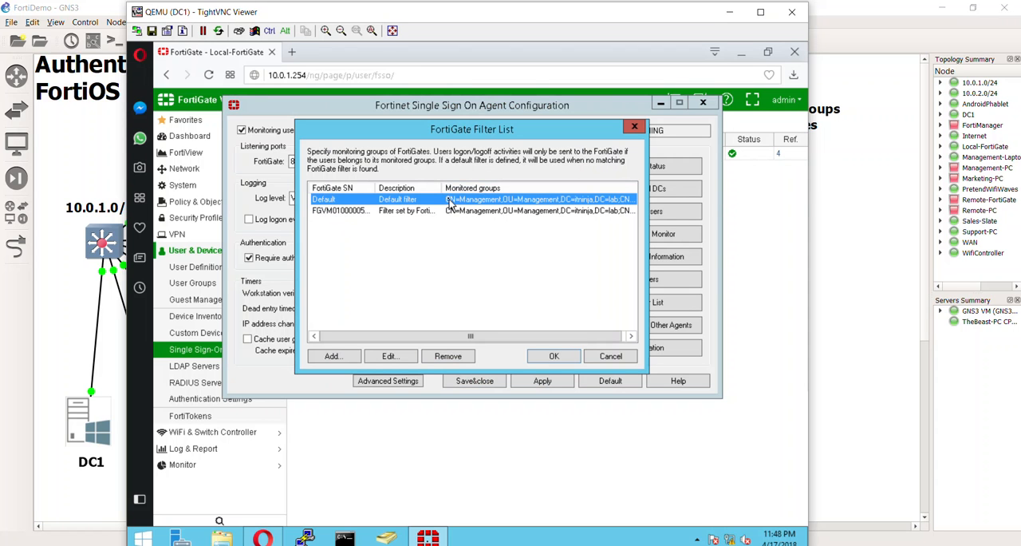
left_click(399, 209)
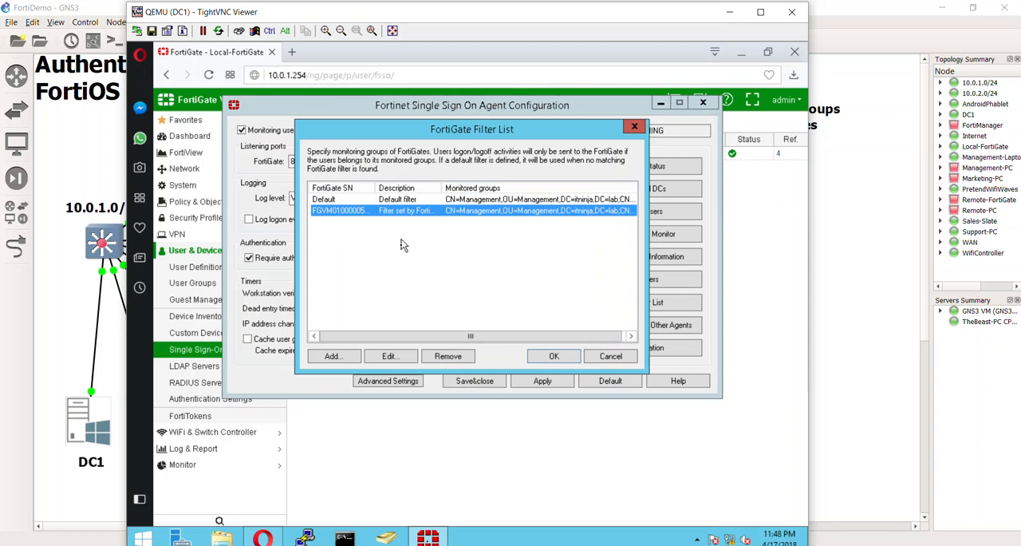
left_click(550, 355)
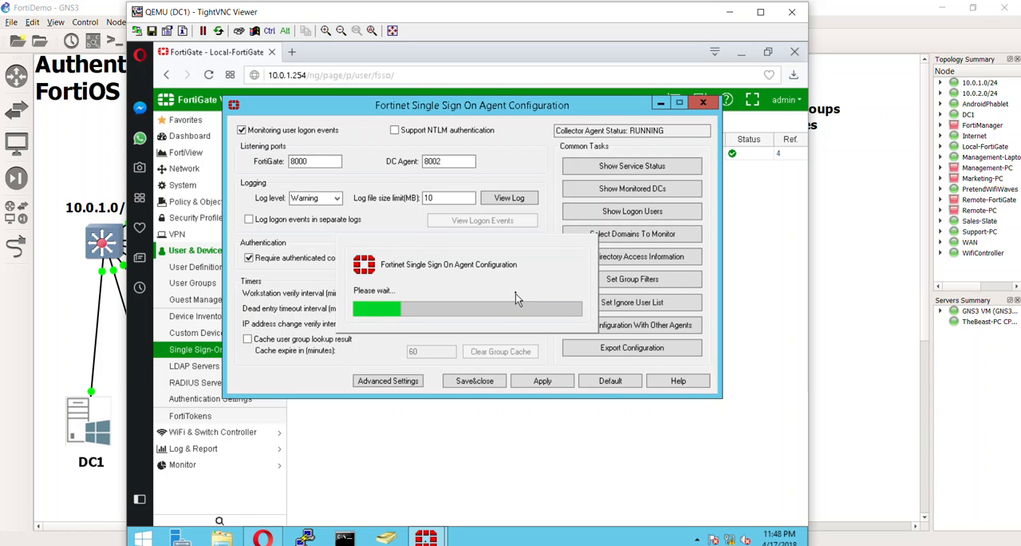
Step: Switch to the FortiGate web interface and view the list of user groups with their types and members
left_click(524, 445)
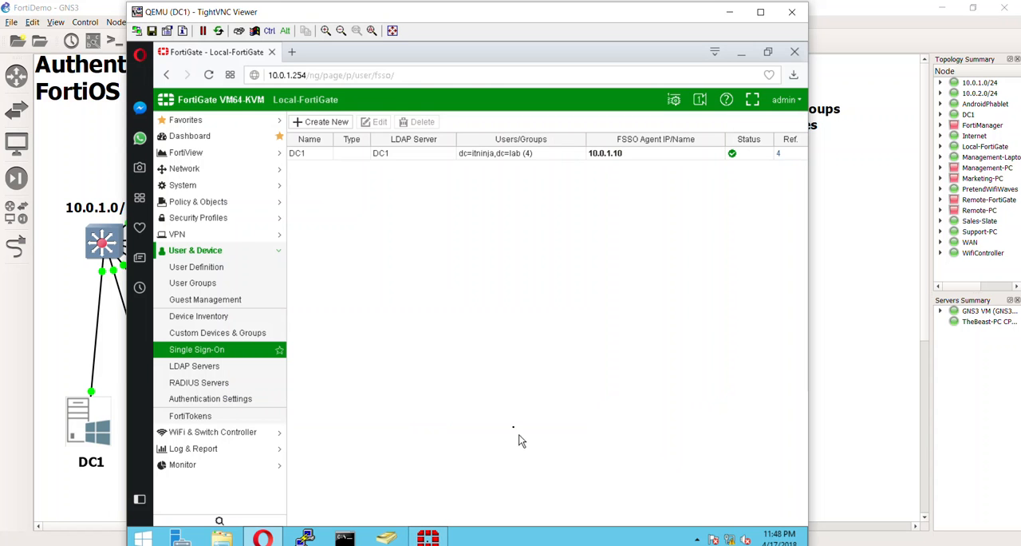
left_click(211, 290)
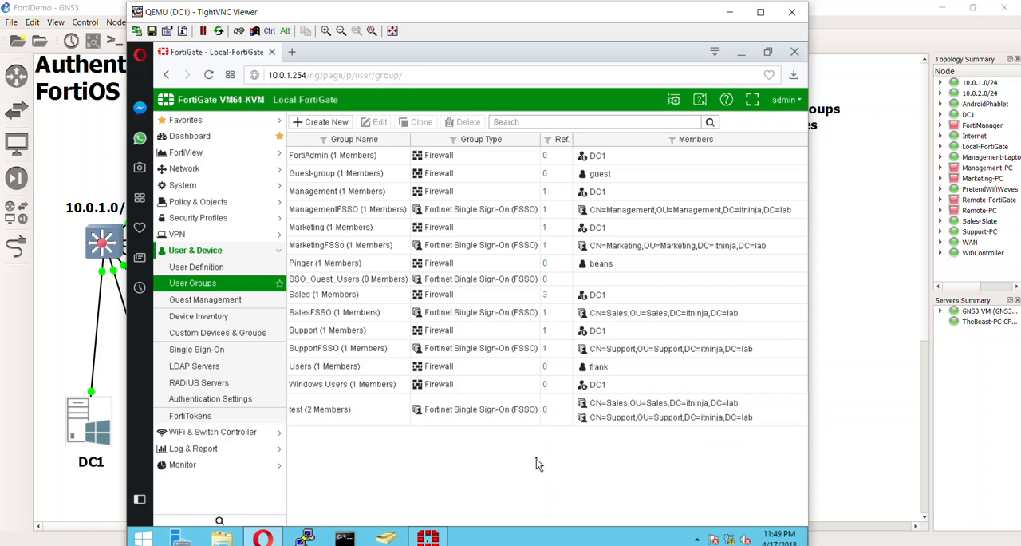
Step: Open the Local-FortiGate console from the GNS3 topology and list the available options of "dia debug authd fsso"
left_click(883, 291)
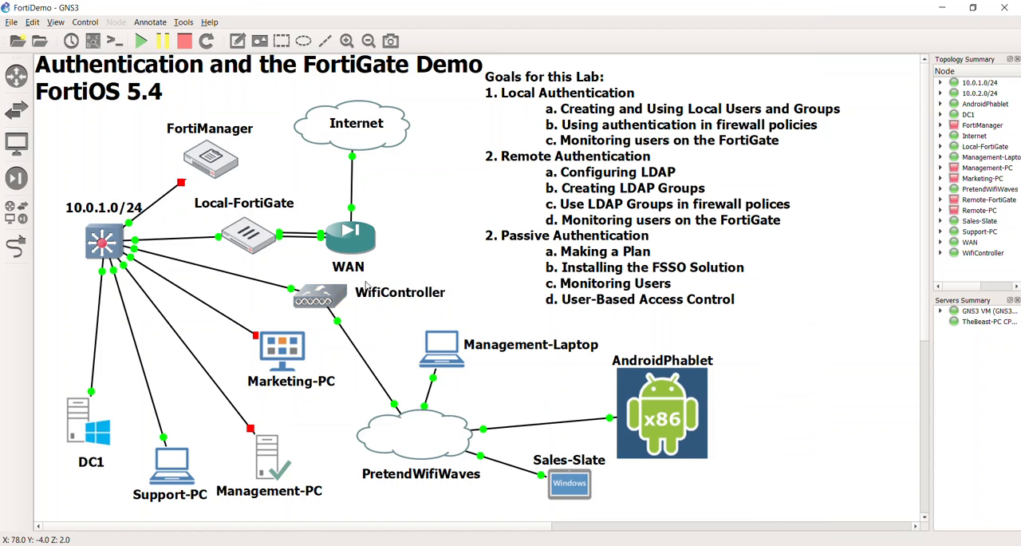
double_click(225, 241)
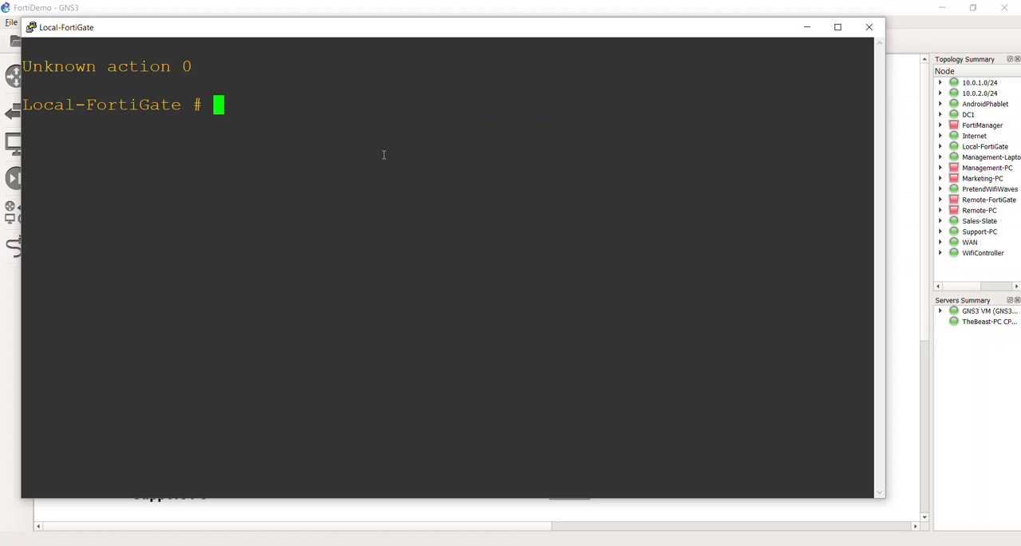
type("dia debug")
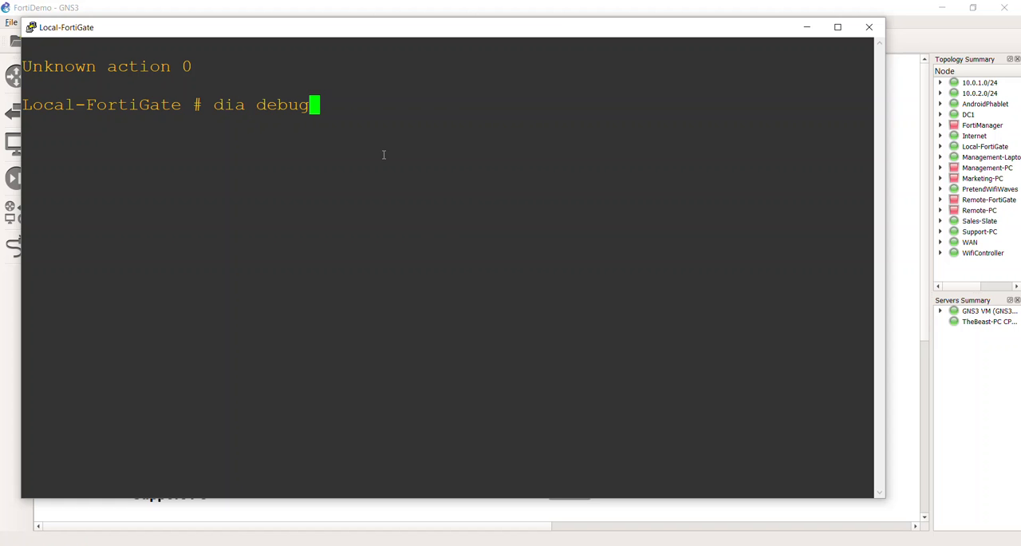
type(" au")
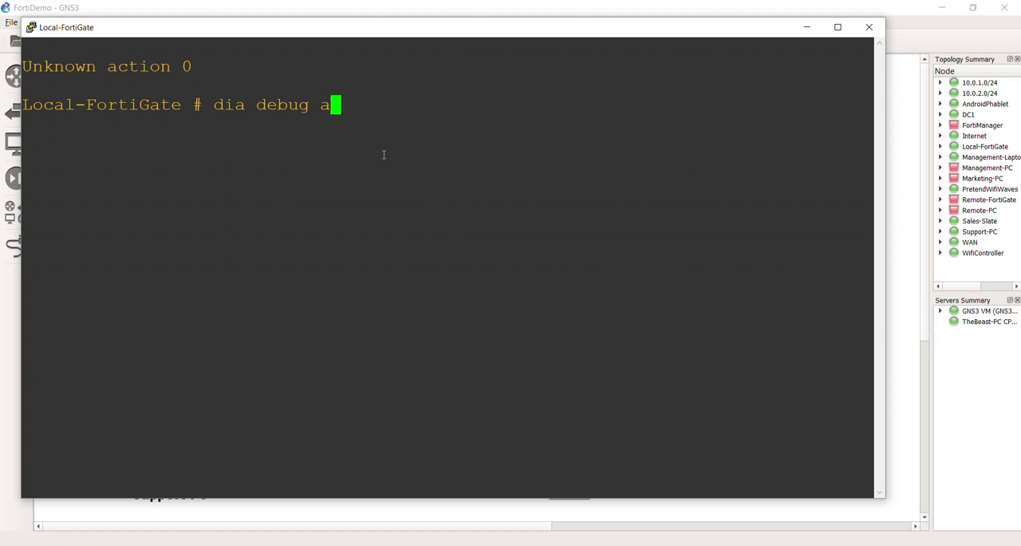
key("Tab")
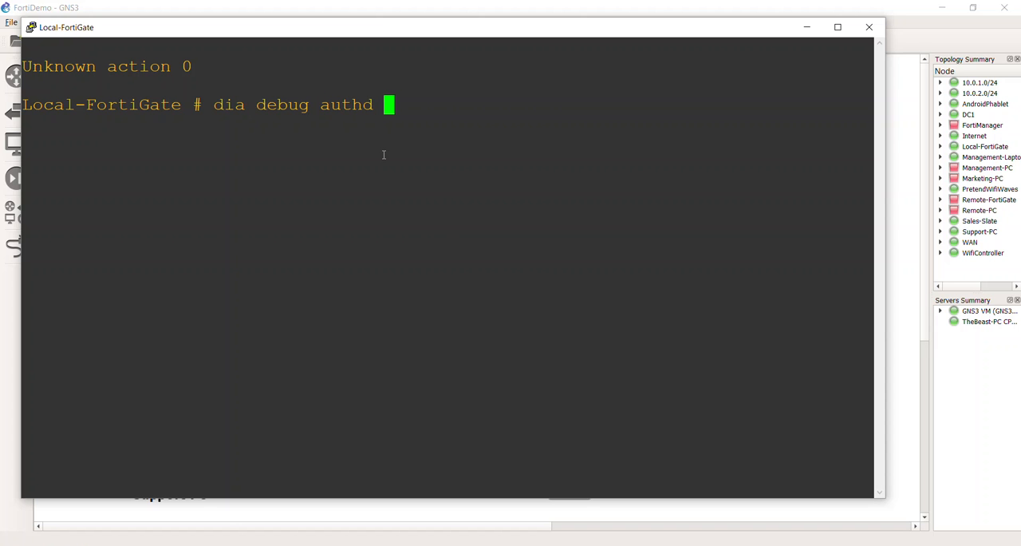
type("fsso")
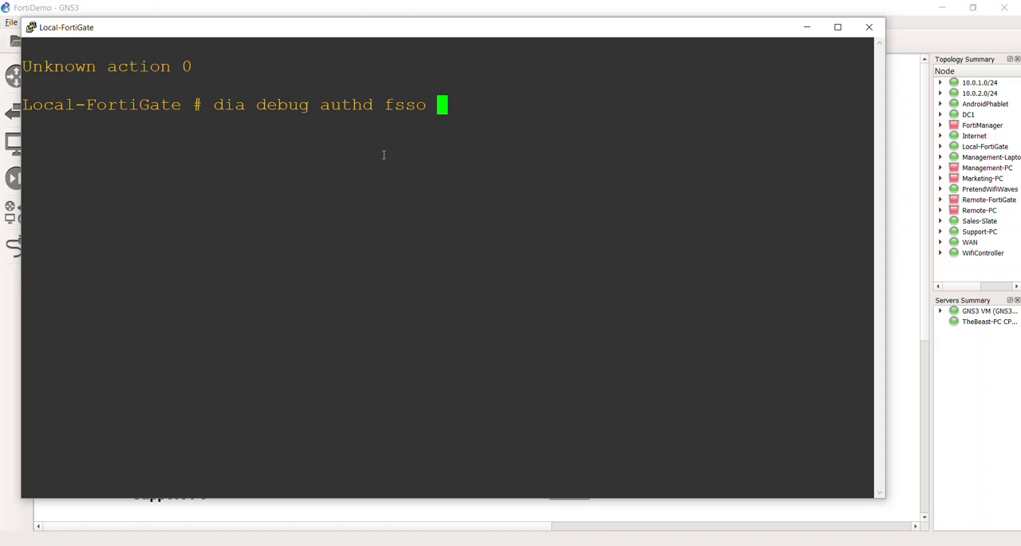
key("question")
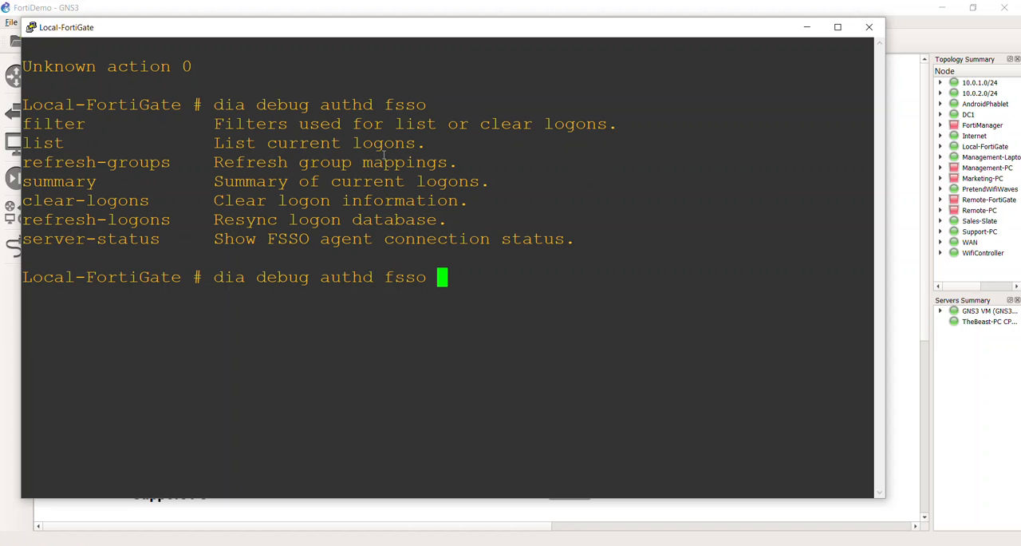
Step: Check the FSSO agent connection by running "dia debug authd fsso server-status"
type("ser")
key("Tab")
key("Return")
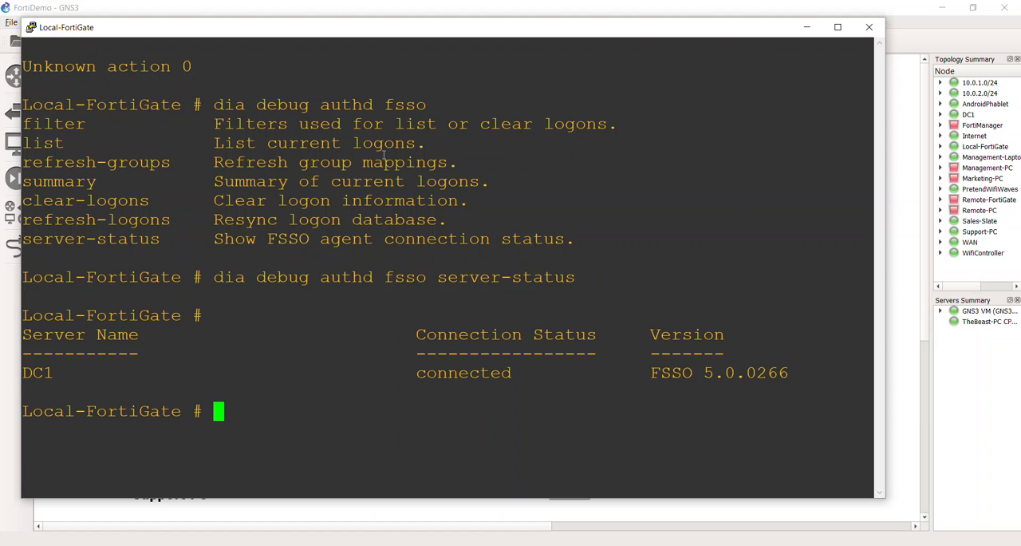
Step: Display the current FSSO logons by changing the previous command to "dia debug authd fsso list" and running it
key("Up")
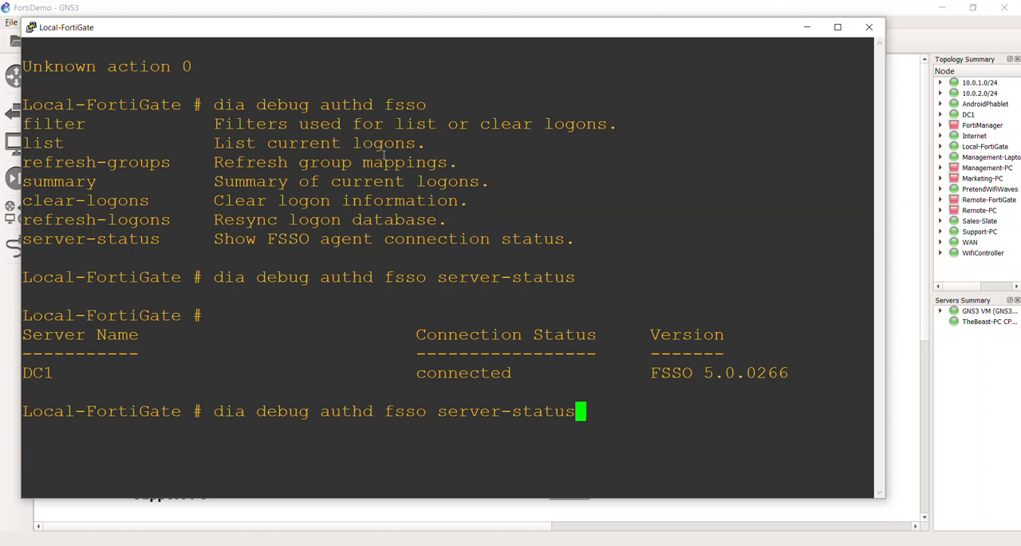
key("BackSpace")
key("BackSpace")
key("BackSpace")
key("BackSpace")
key("BackSpace")
key("BackSpace")
key("BackSpace")
key("BackSpace")
key("BackSpace")
key("BackSpace")
key("BackSpace")
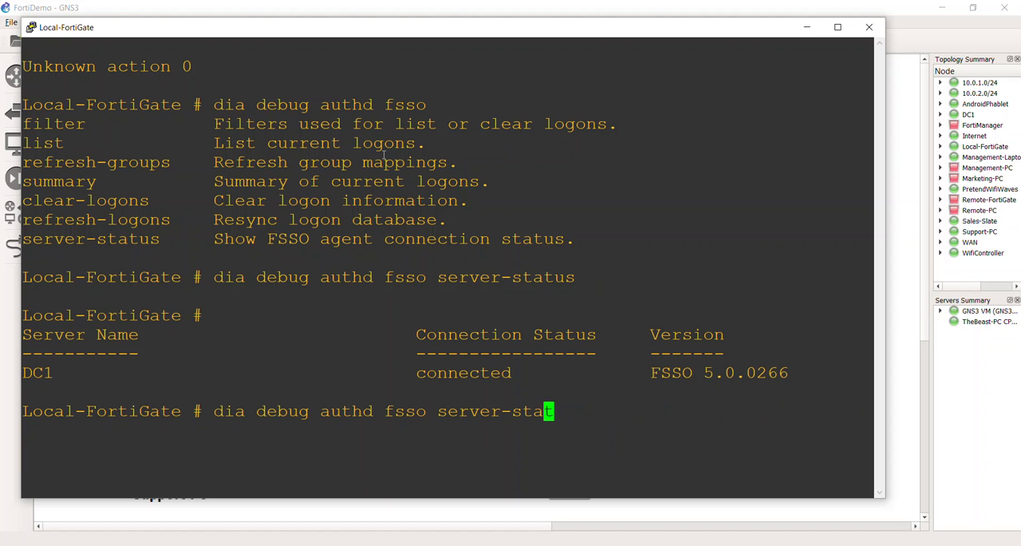
key("BackSpace")
key("BackSpace")
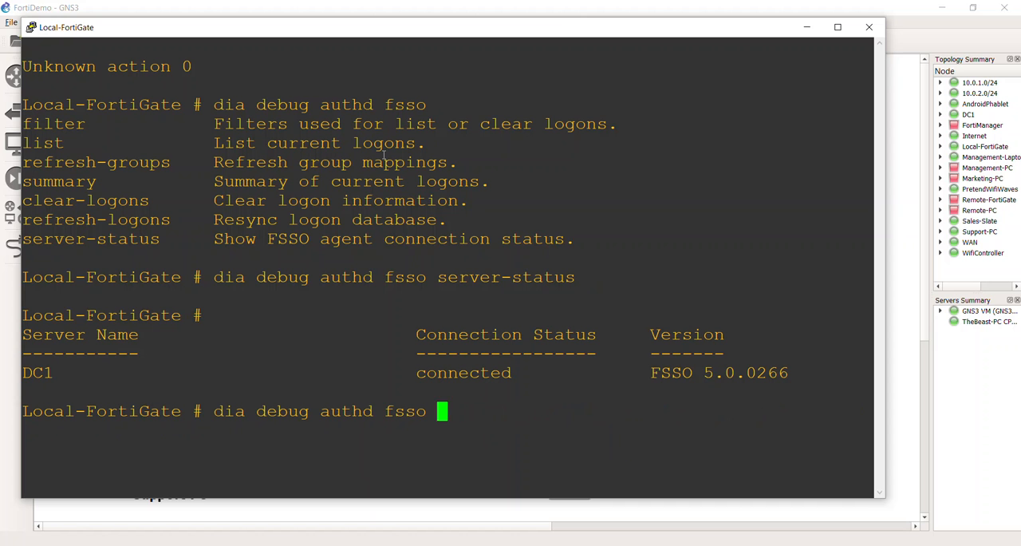
type("list")
key("Return")
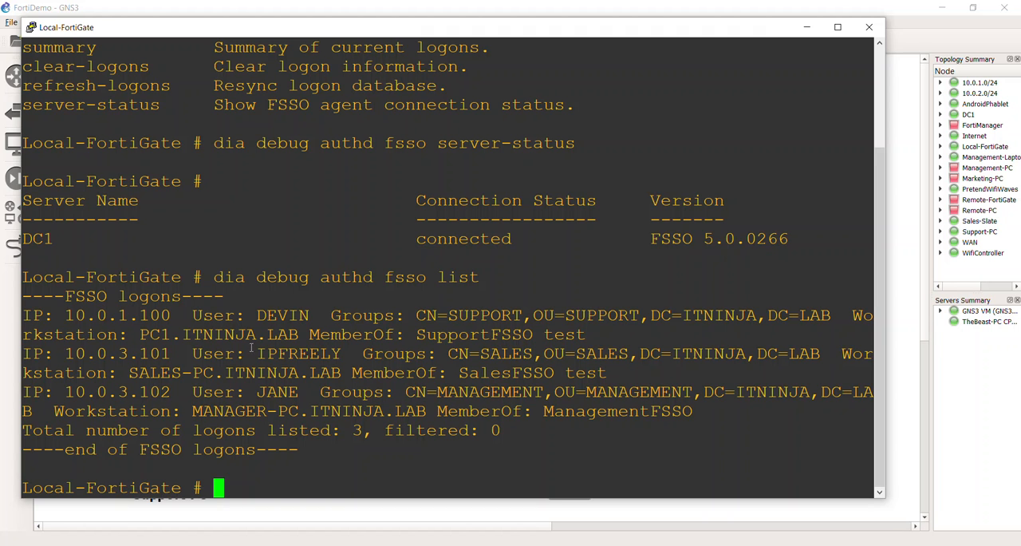
Step: Highlight the Sales logon's user name, its test group membership, and the SupportFSSO membership in the FSSO logon list
left_click_drag(252, 349, 353, 354)
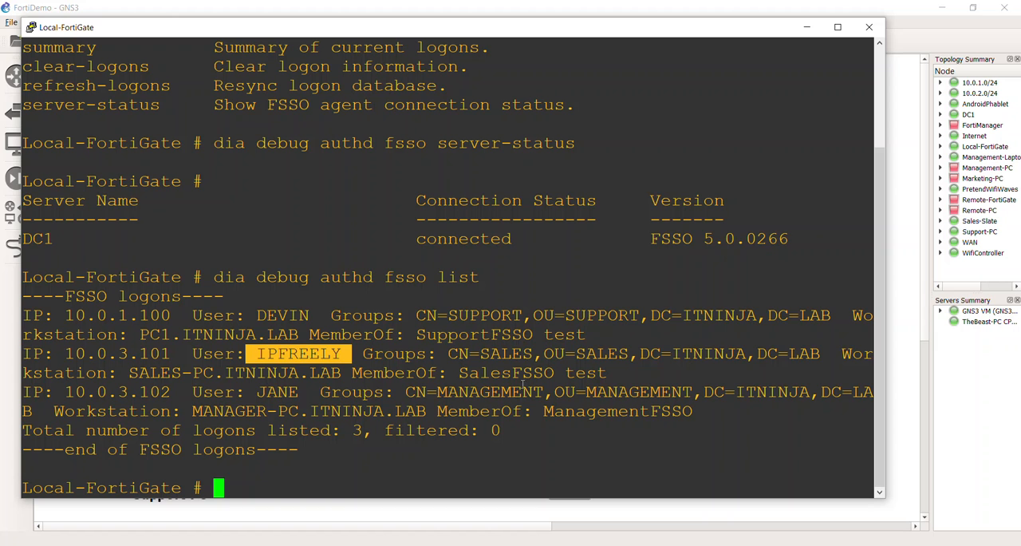
left_click_drag(461, 372, 616, 373)
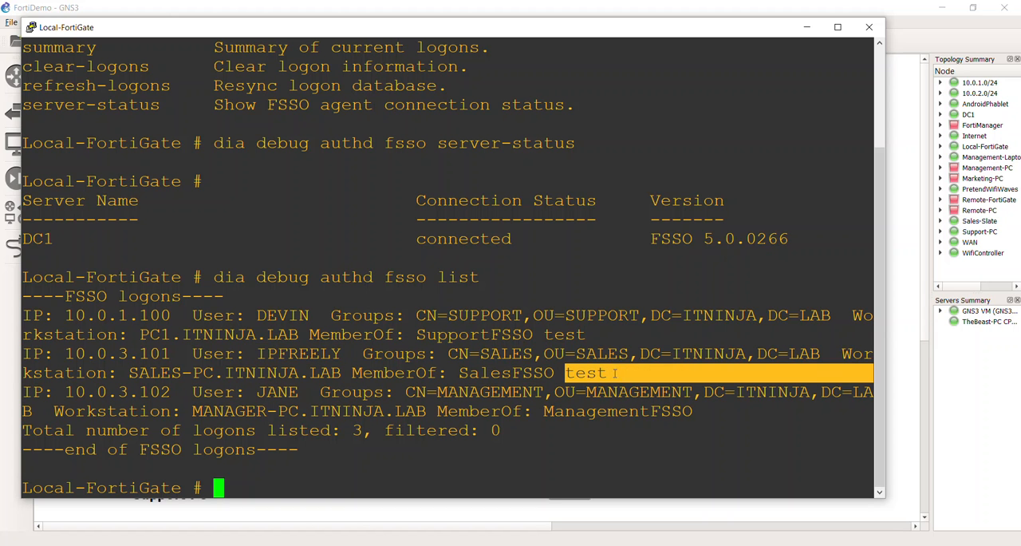
left_click(596, 365)
double_click(490, 335)
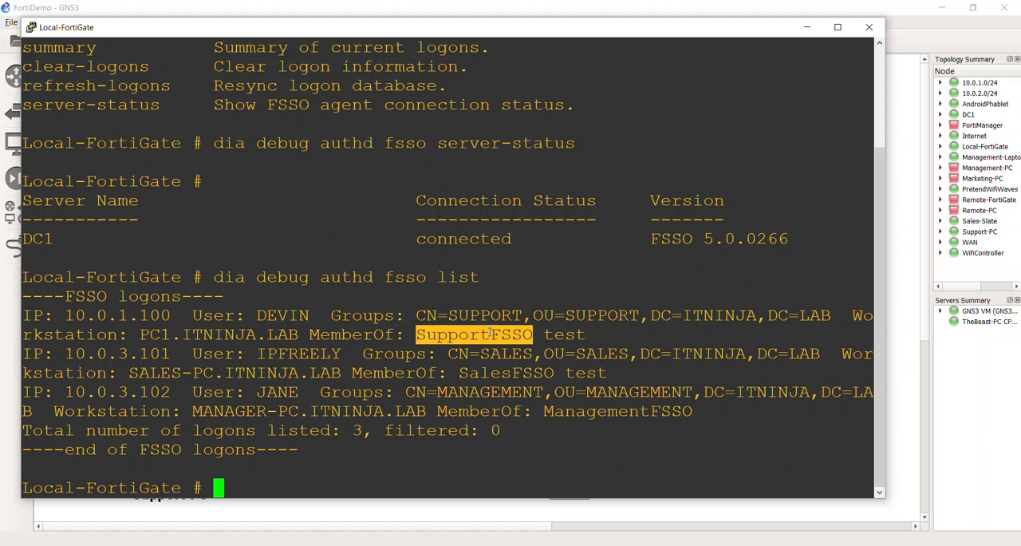
Step: Highlight the SupportFSSO, test, SalesFSSO and ManagementFSSO memberships in the FSSO logon list
double_click(557, 336)
left_click(490, 338)
double_click(490, 335)
double_click(574, 338)
double_click(543, 372)
left_click(542, 372)
double_click(604, 411)
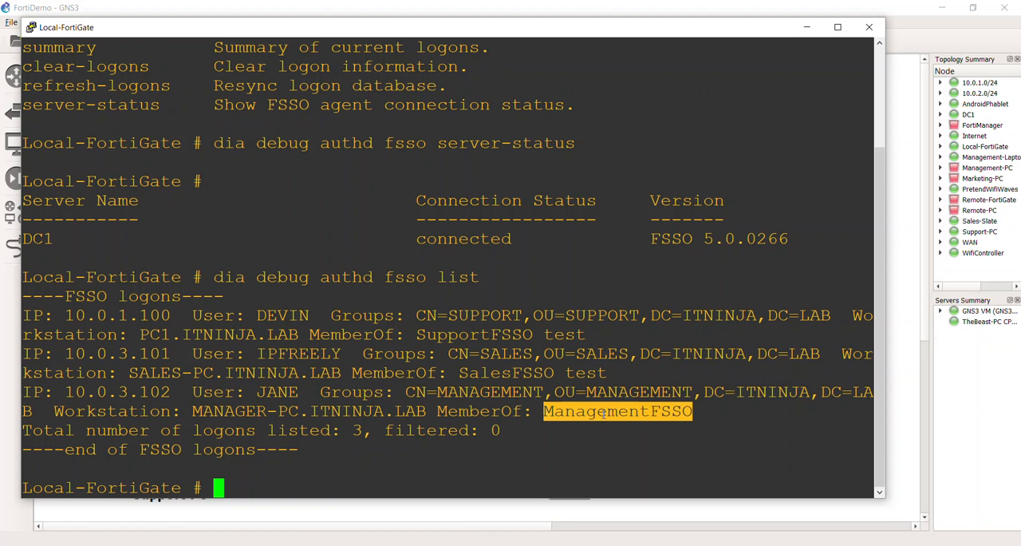
left_click(271, 402)
double_click(564, 434)
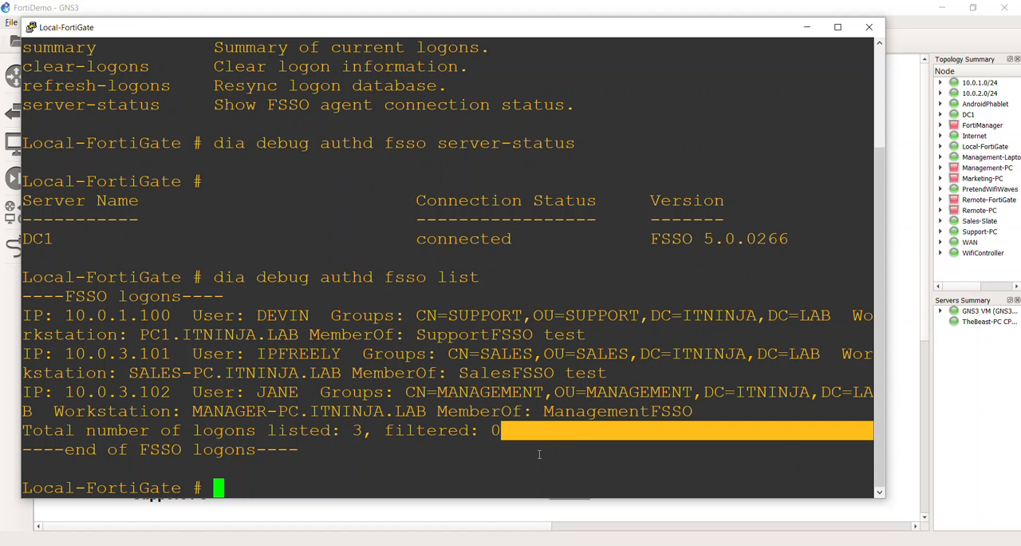
triple_click(539, 452)
right_click(539, 453)
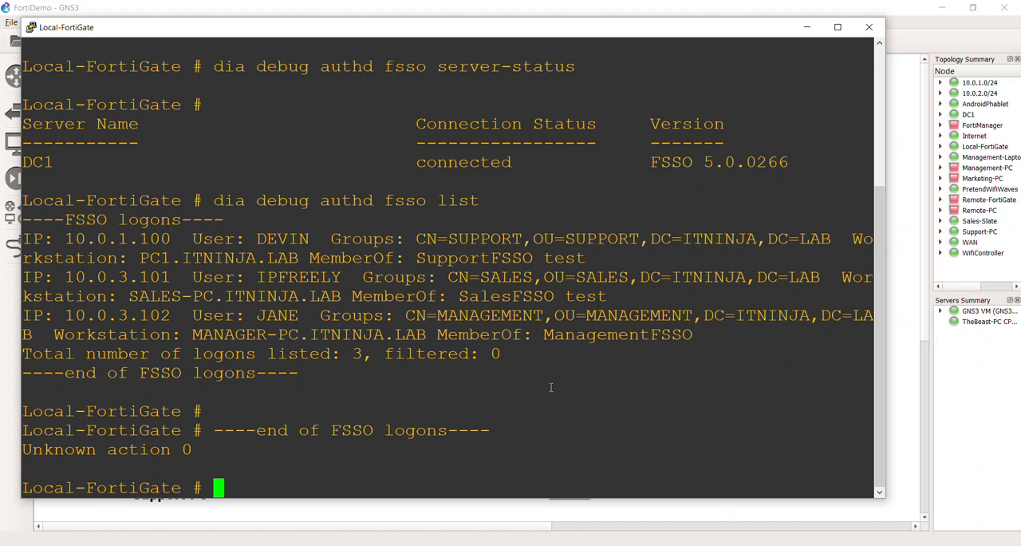
Step: Close the Local-FortiGate console and open the DC1 desktop from the GNS3 topology
left_click(870, 27)
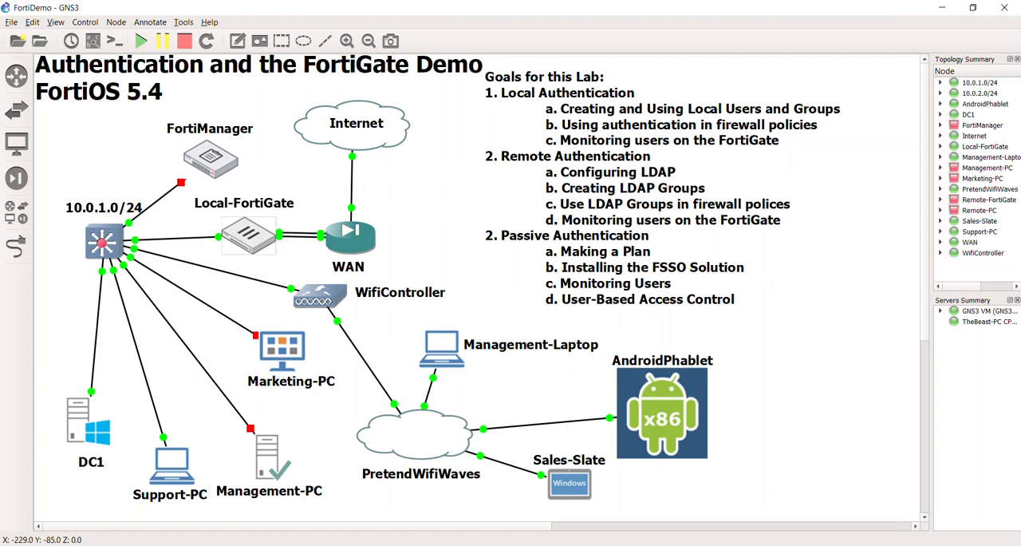
key("alt+Tab")
key("alt+Tab")
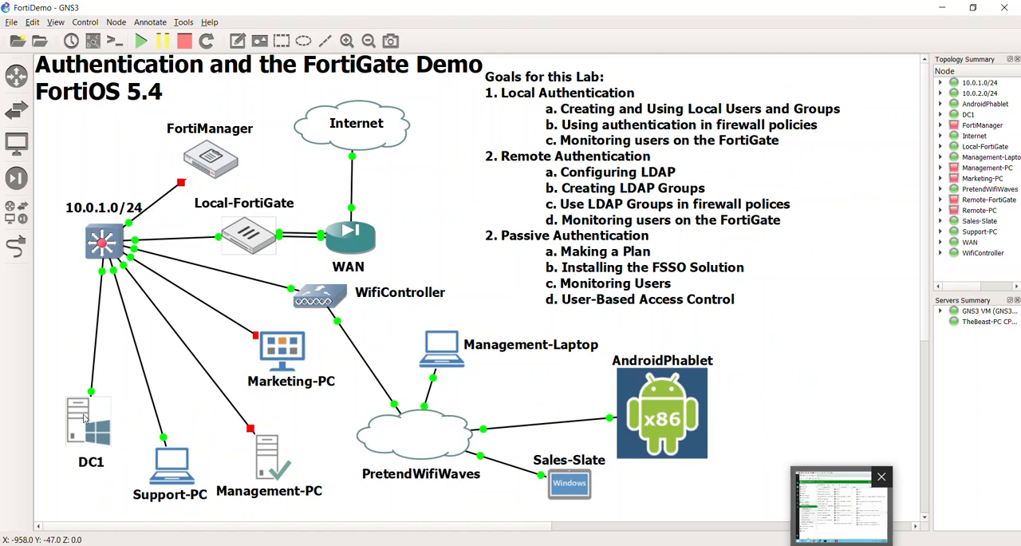
double_click(101, 432)
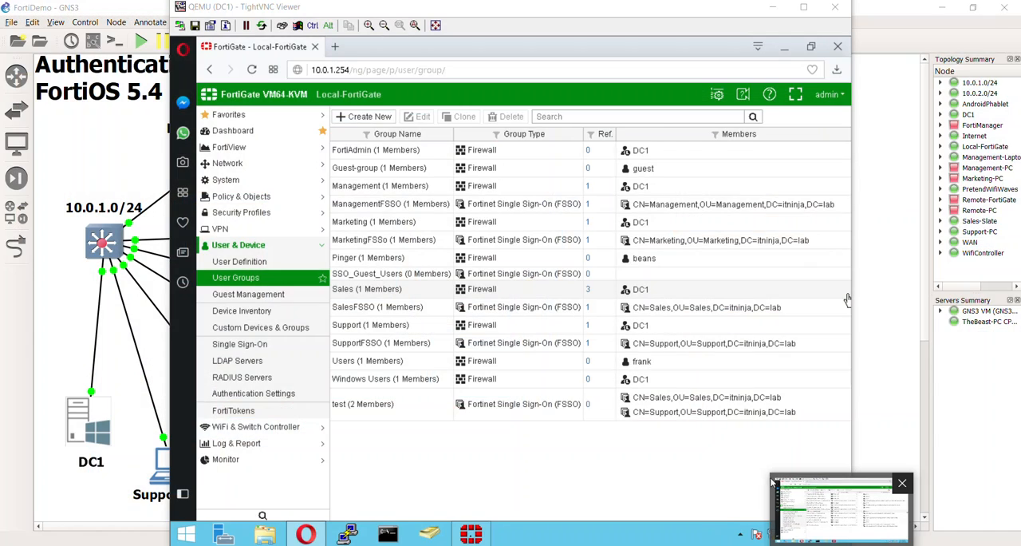
left_click(901, 484)
double_click(87, 447)
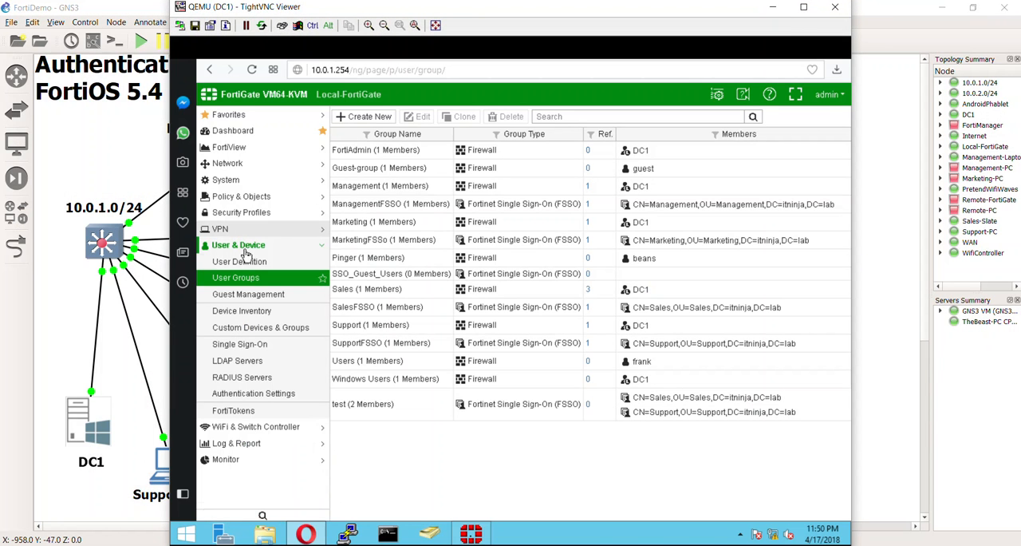
Step: Open the FortiGate's IPv4 policy list and examine the DC1 and Domain Controllers sources of policy 3
left_click(239, 199)
left_click(239, 211)
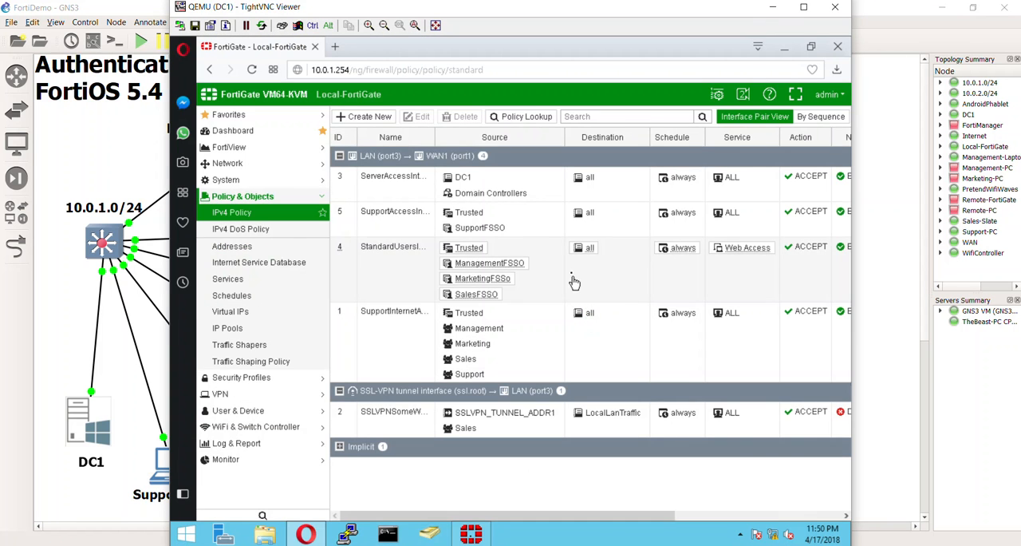
left_click(451, 195)
left_click(411, 198)
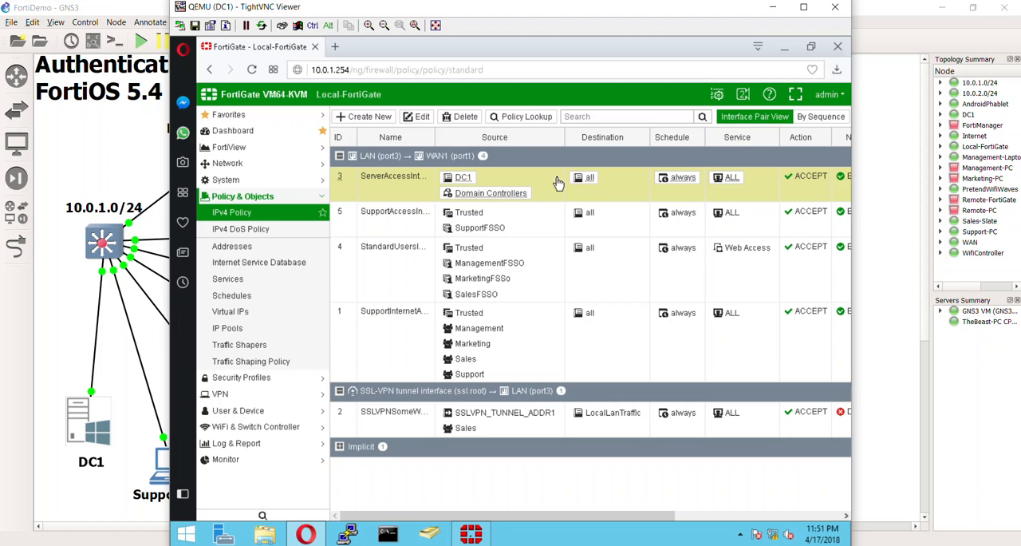
mouse_move(467, 182)
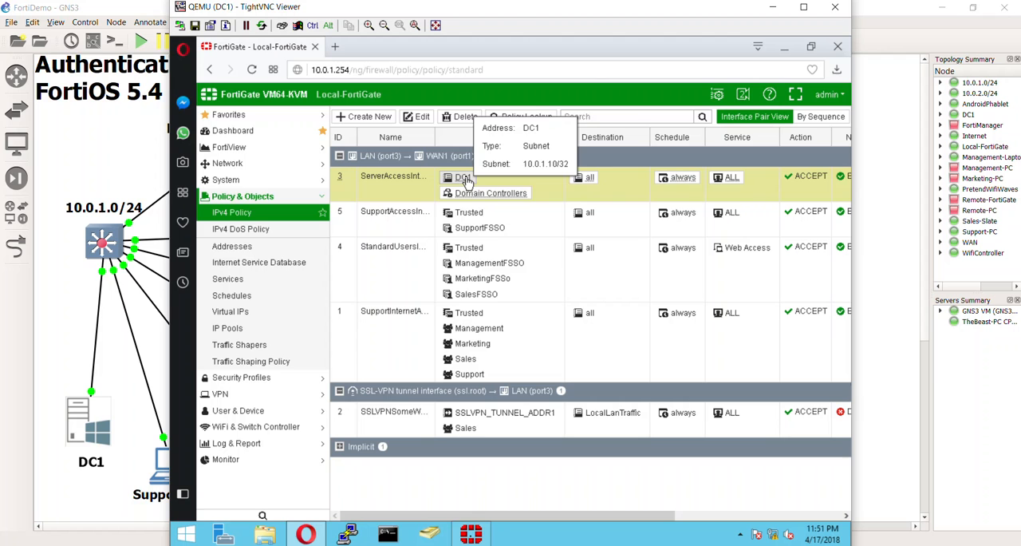
mouse_move(477, 200)
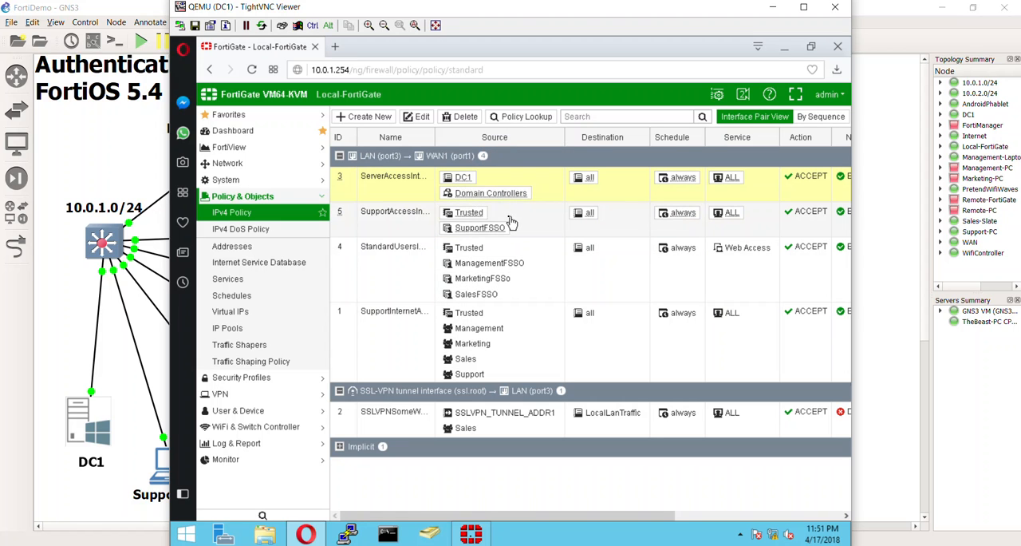
Step: Examine the sources and services of the SupportFSSO policy, the Web Access policy for the other FSSO groups, and policy 1 for the regular groups
mouse_move(461, 220)
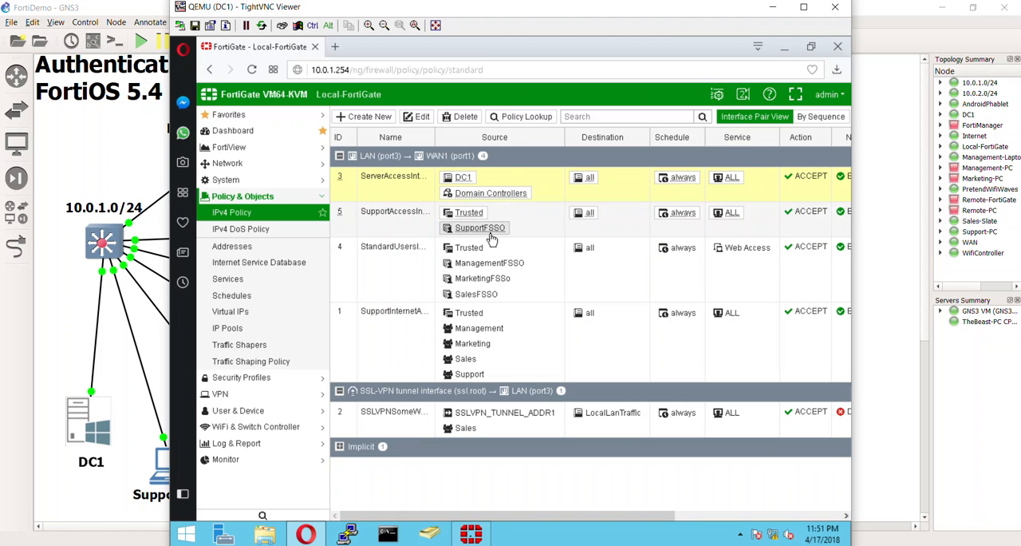
mouse_move(492, 236)
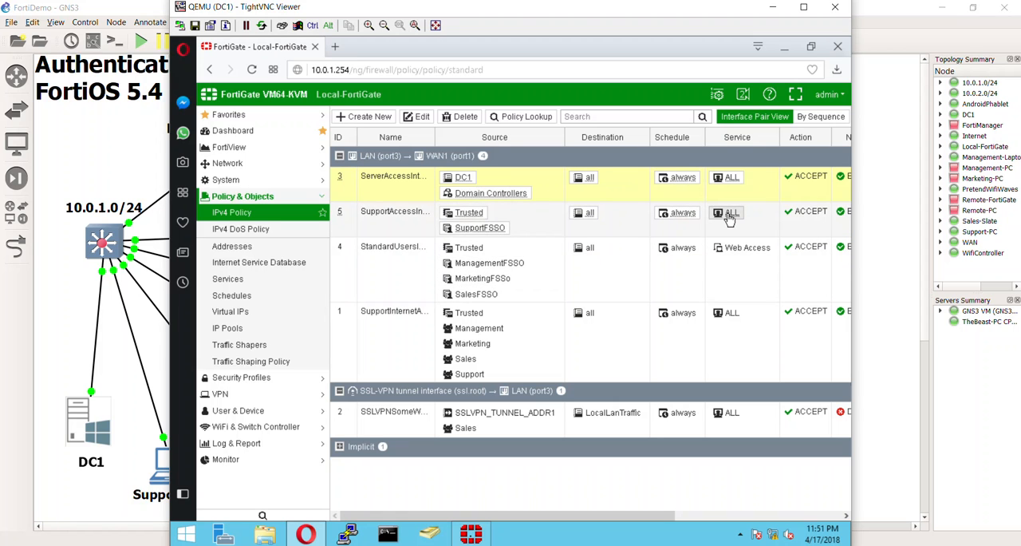
mouse_move(728, 219)
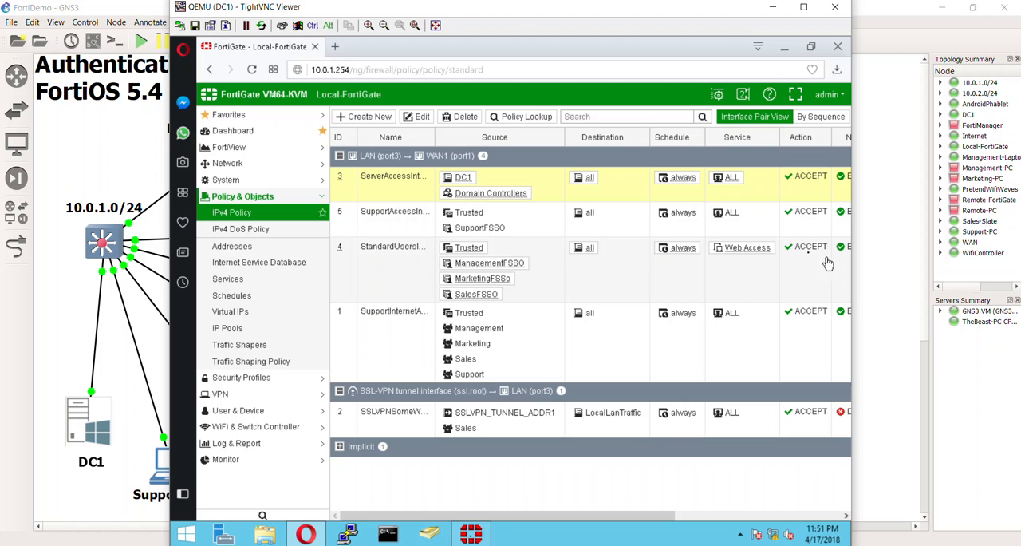
mouse_move(734, 252)
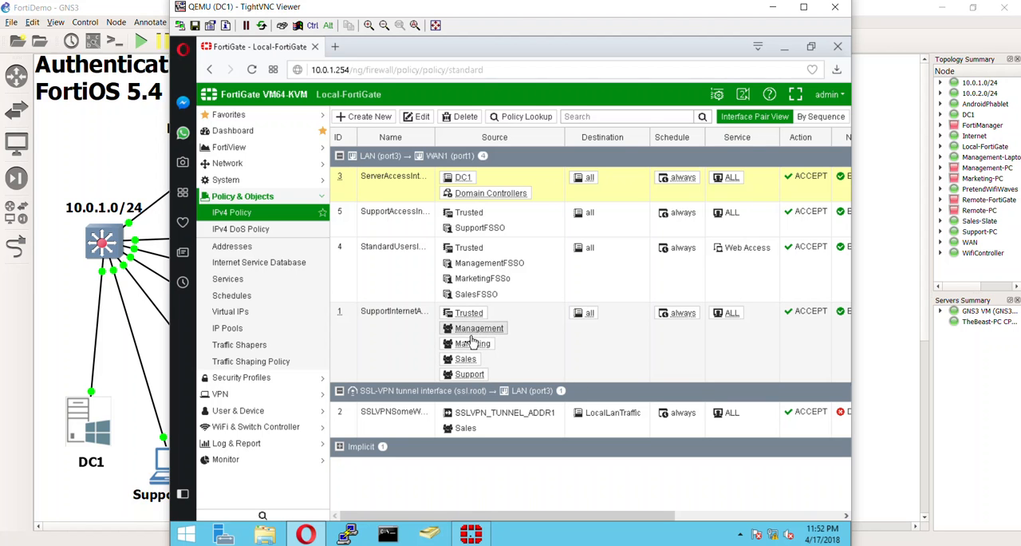
mouse_move(454, 333)
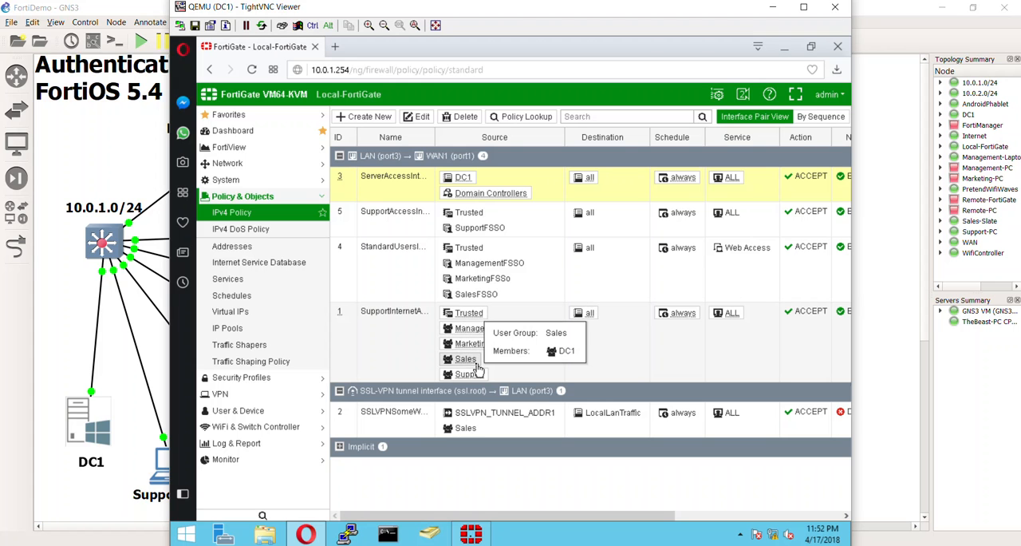
mouse_move(479, 381)
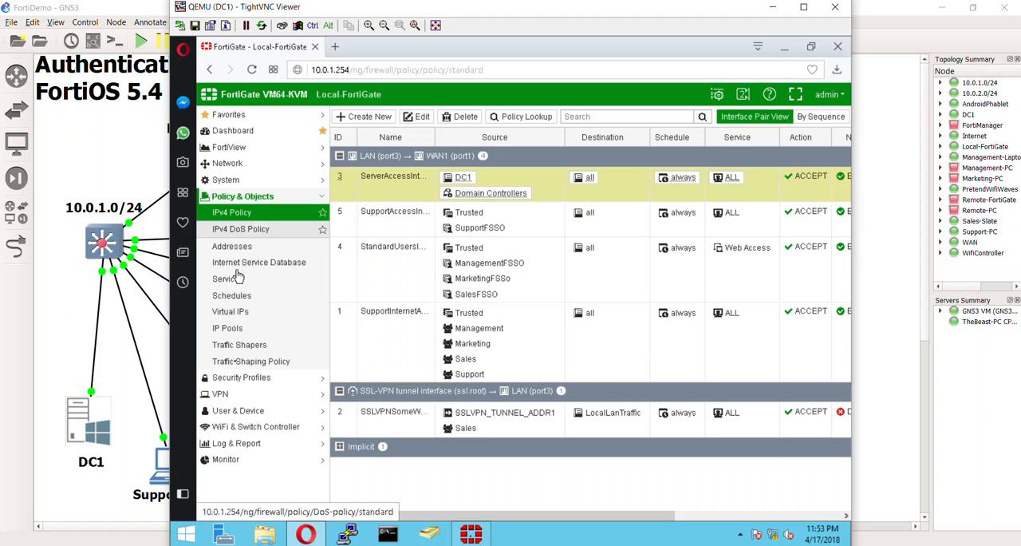
Step: Open the Firewall User Monitor and inspect the Support, Sales and Management FSSO logons
left_click(241, 443)
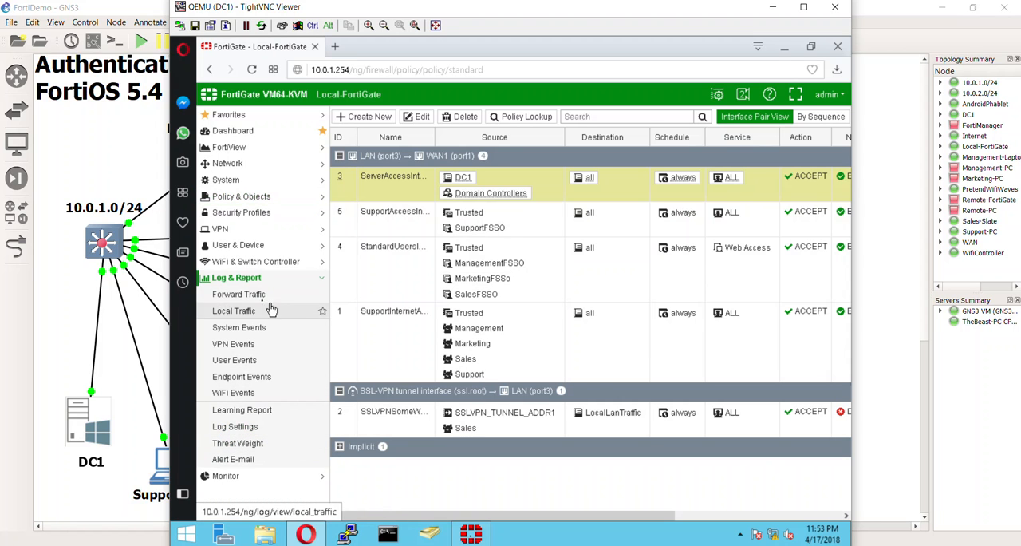
left_click(253, 477)
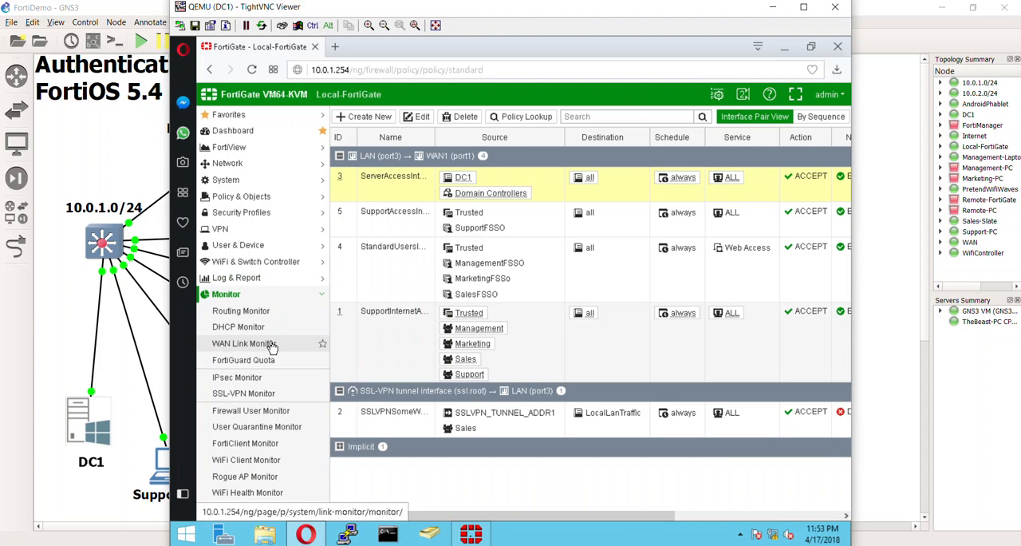
left_click(271, 411)
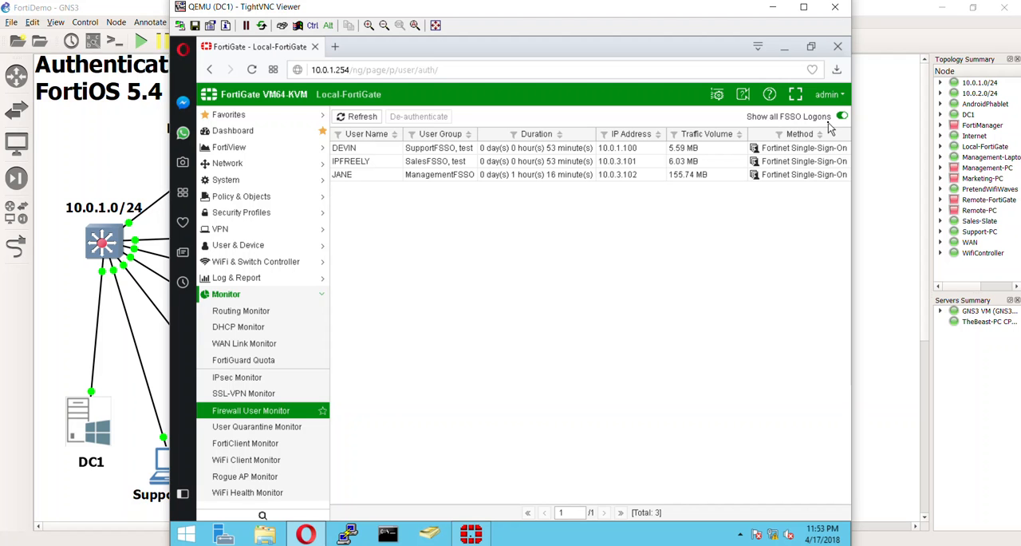
left_click(387, 148)
left_click(386, 164)
left_click(383, 176)
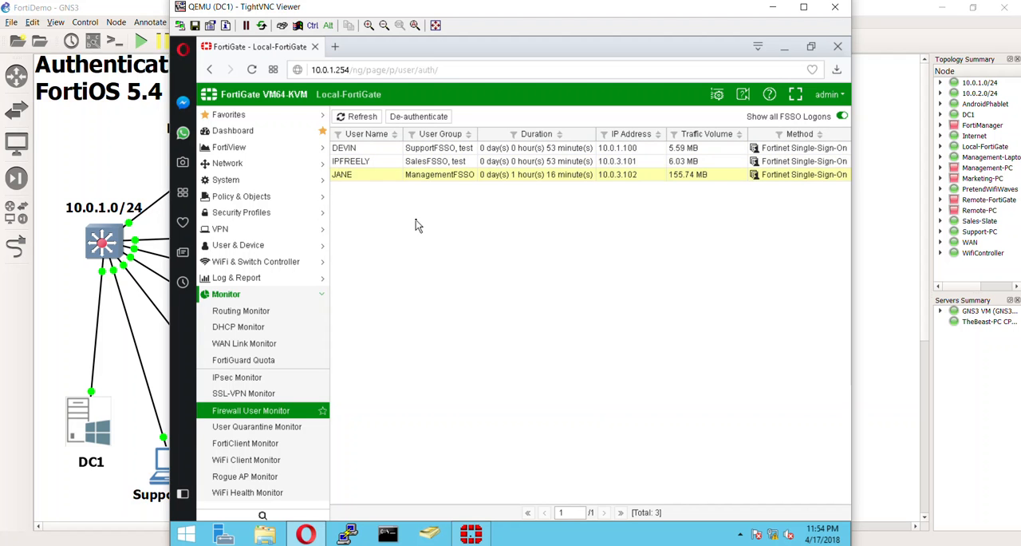
left_click(417, 164)
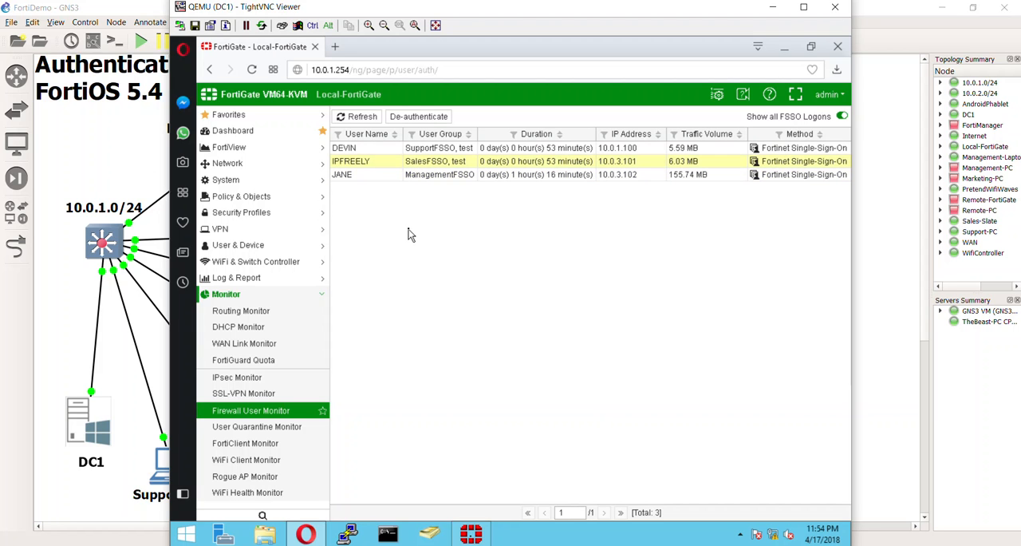
left_click(425, 150)
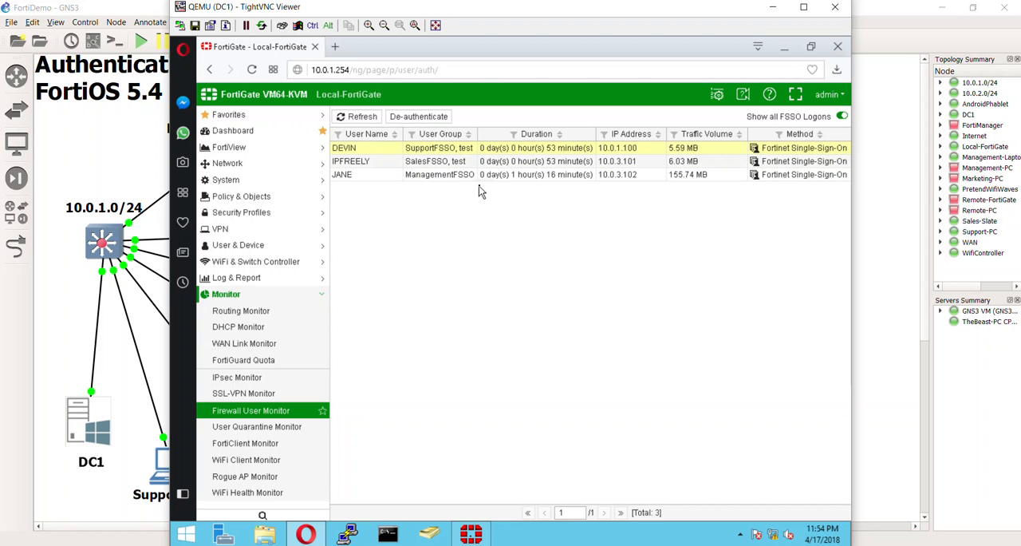
left_click(450, 174)
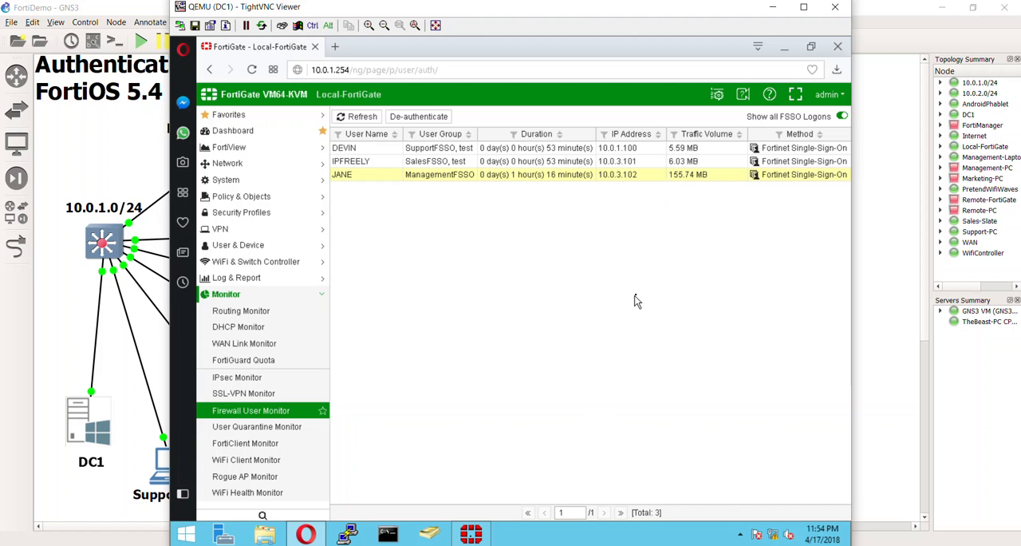
Step: Show the logon users in the Fortinet Single Sign On Agent Configuration and inspect the PC1 and Manager-PC entries
left_click(470, 536)
left_click(470, 537)
left_click(470, 536)
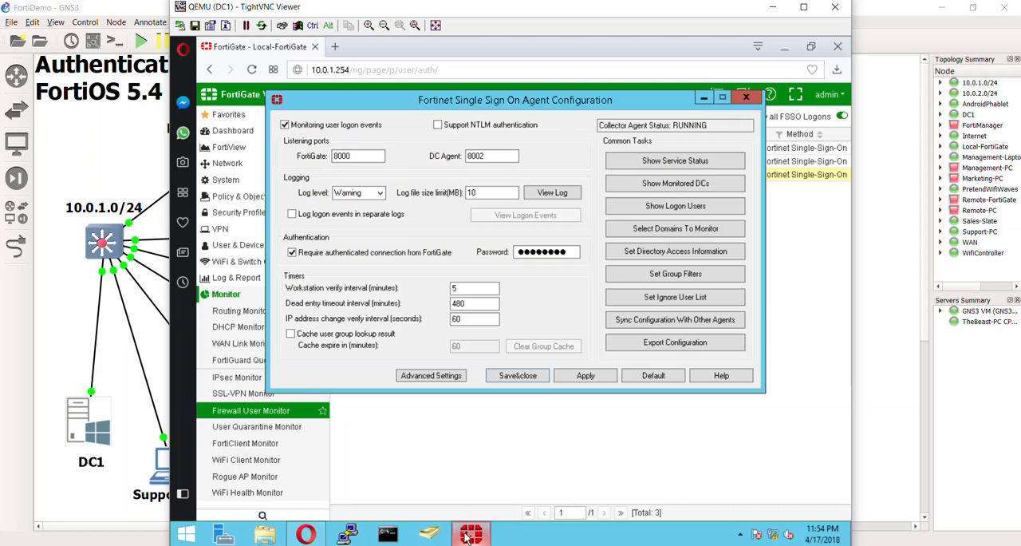
left_click(696, 208)
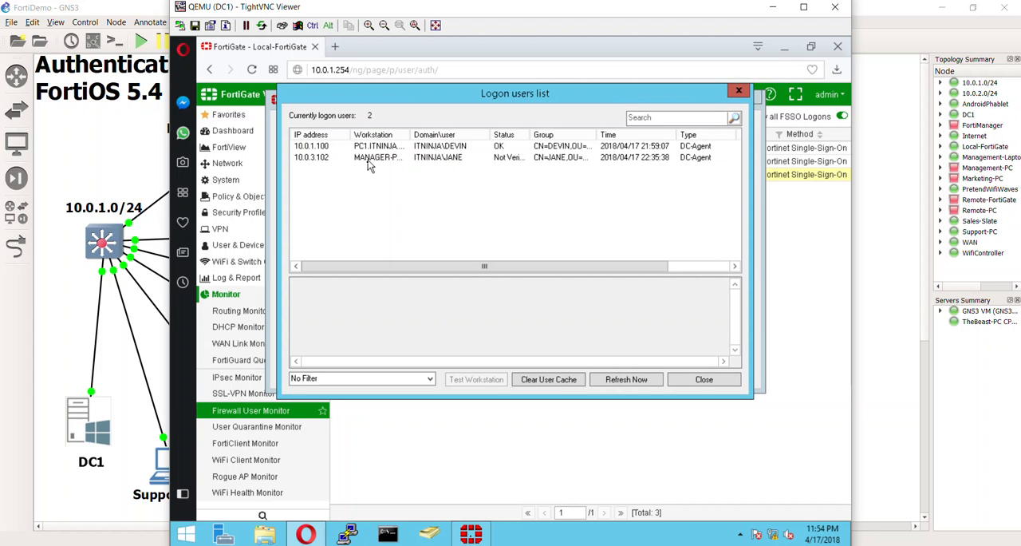
left_click(439, 148)
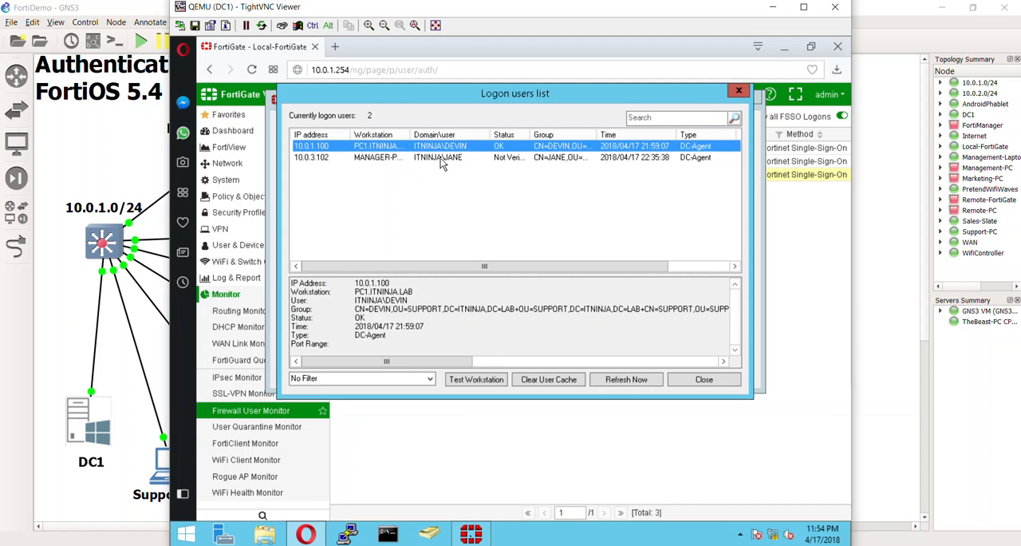
left_click(444, 158)
left_click(459, 209)
left_click_drag(493, 111, 532, 137)
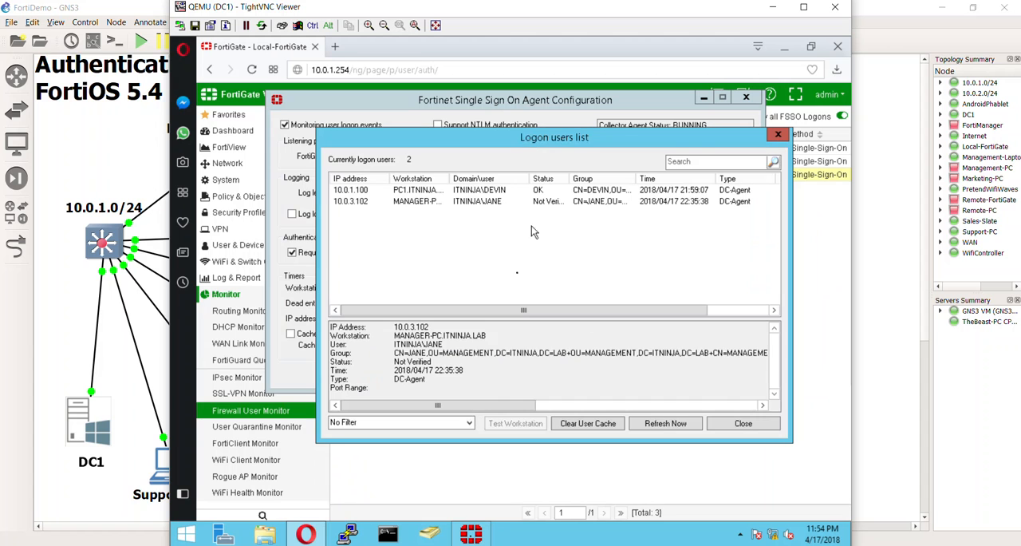
Step: Refresh the collector agent's logon users list and widen its Workstation column to read the workstation names
left_click(662, 424)
left_click_drag(612, 310, 438, 265)
left_click(447, 202)
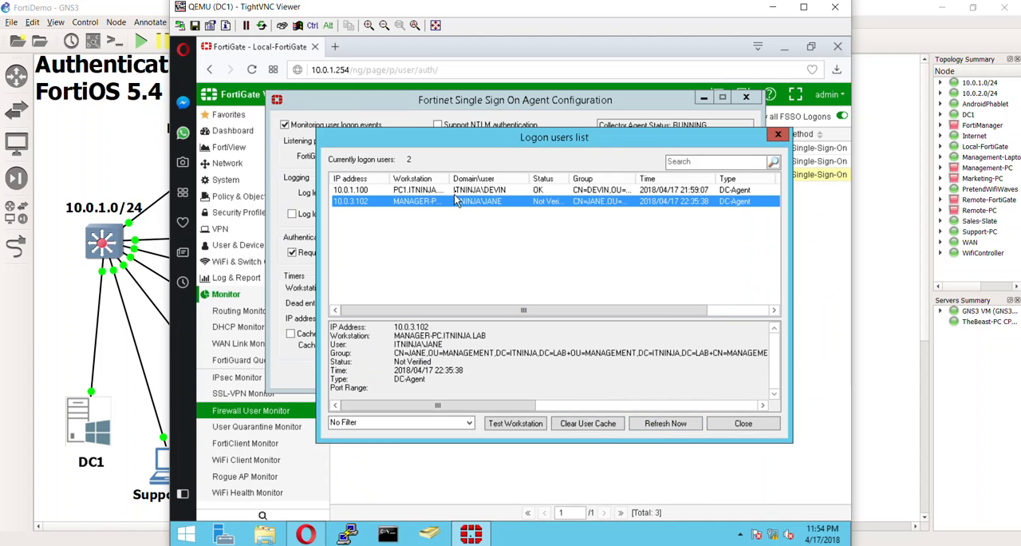
left_click_drag(451, 179, 472, 178)
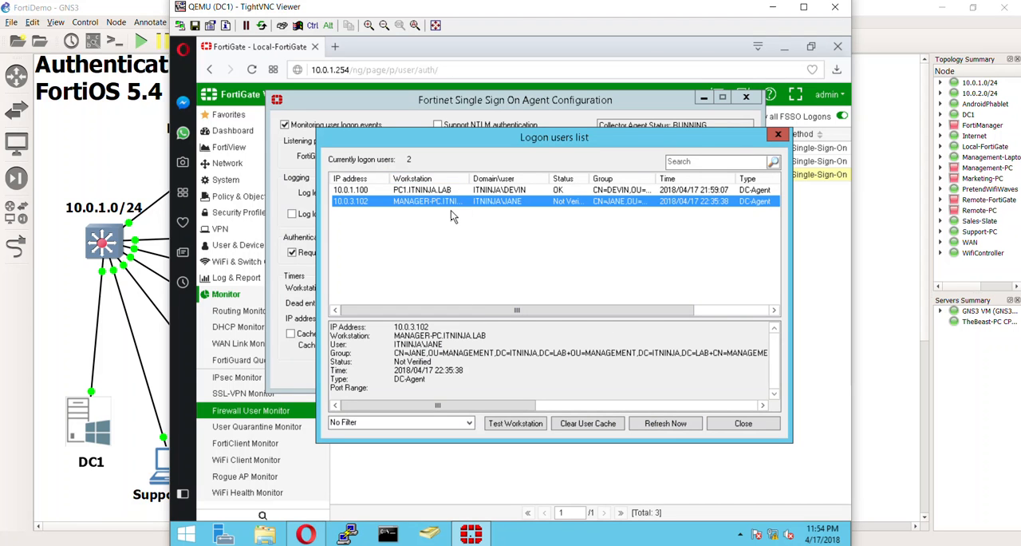
left_click(451, 211)
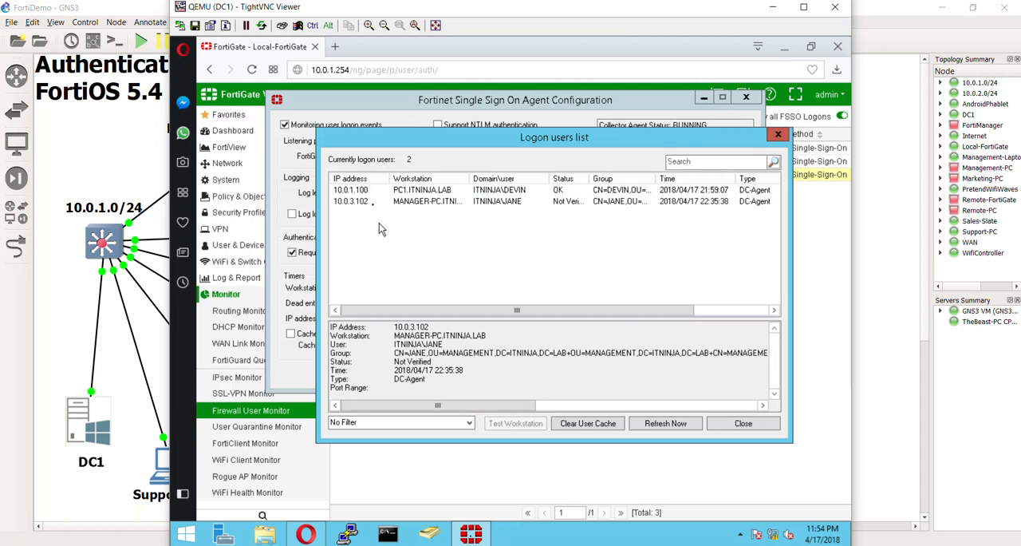
left_click(815, 266)
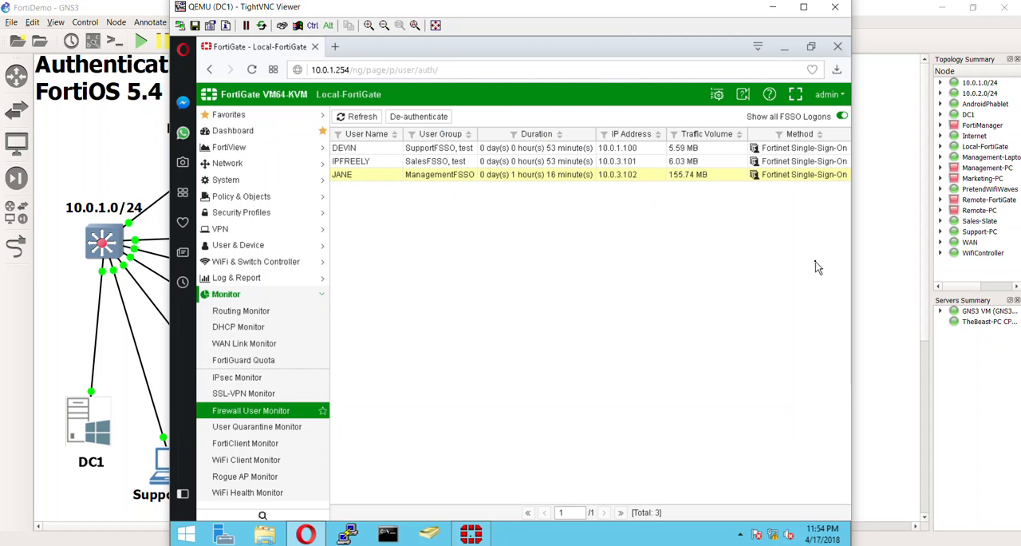
Step: Return to the GNS3 topology, open the Sales-Slate desktop, and check which user is signed in
left_click(877, 320)
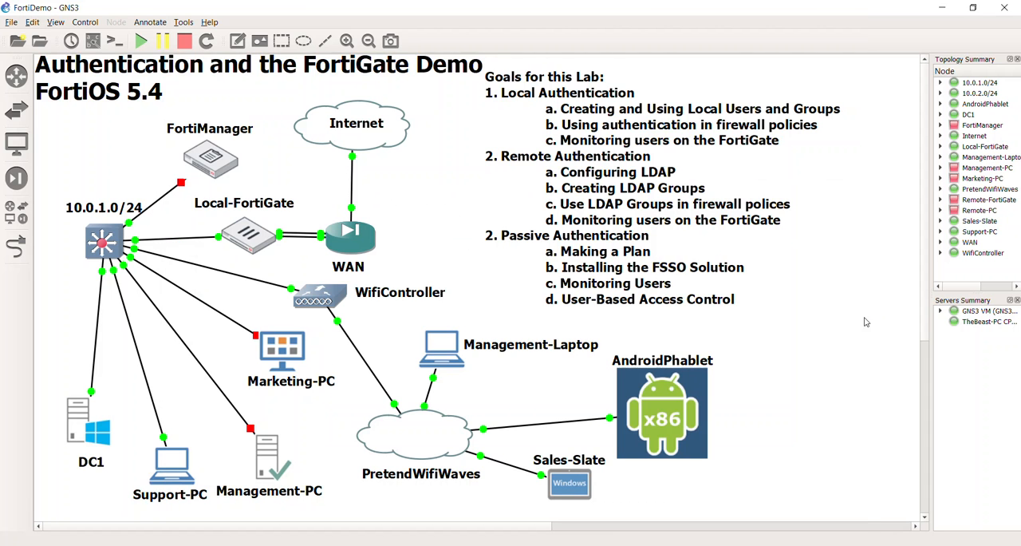
double_click(578, 486)
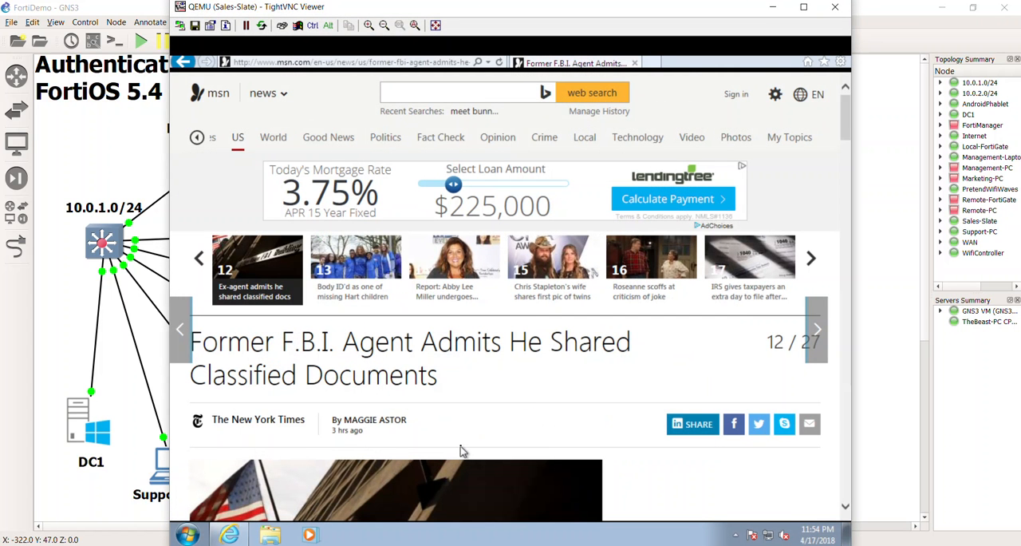
left_click(188, 534)
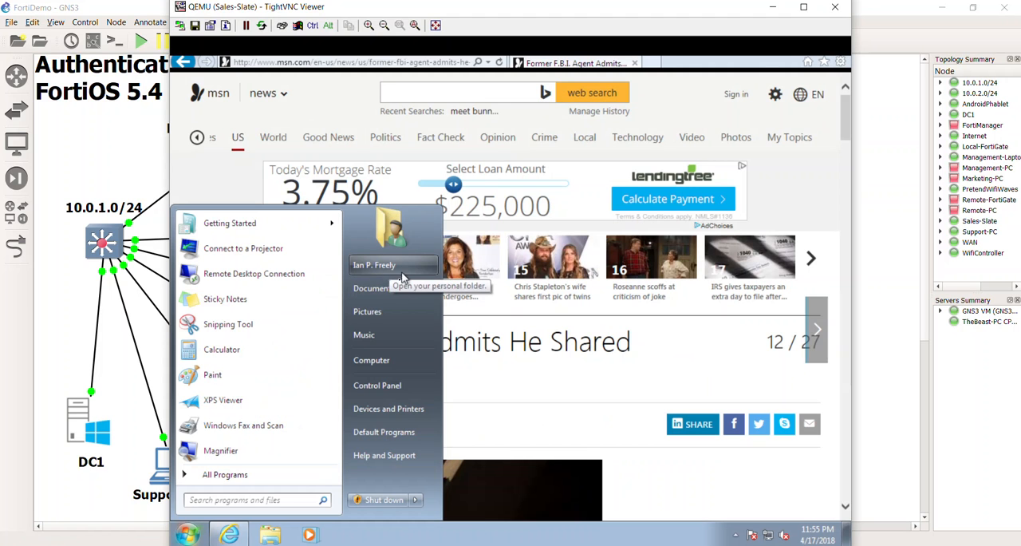
Step: Browse MSN news stories on Sales-Slate and check the SalesFSSO user's entry in DC1's Firewall User Monitor
left_click(631, 419)
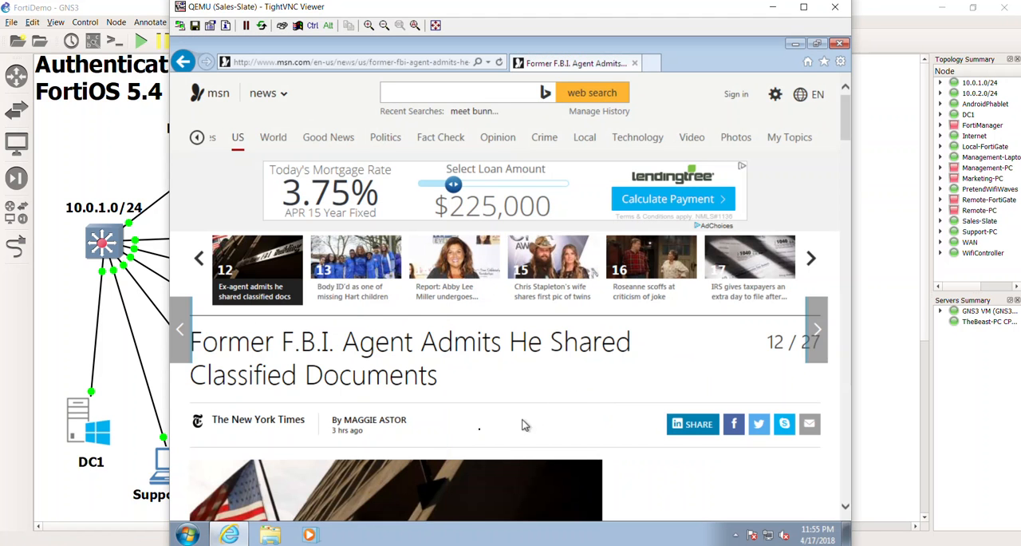
left_click(367, 274)
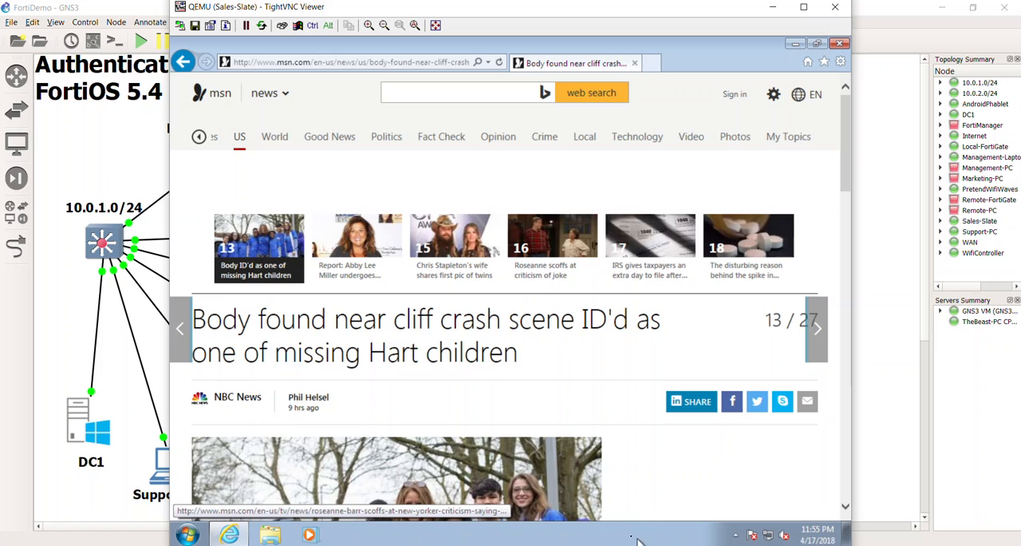
left_click(825, 494)
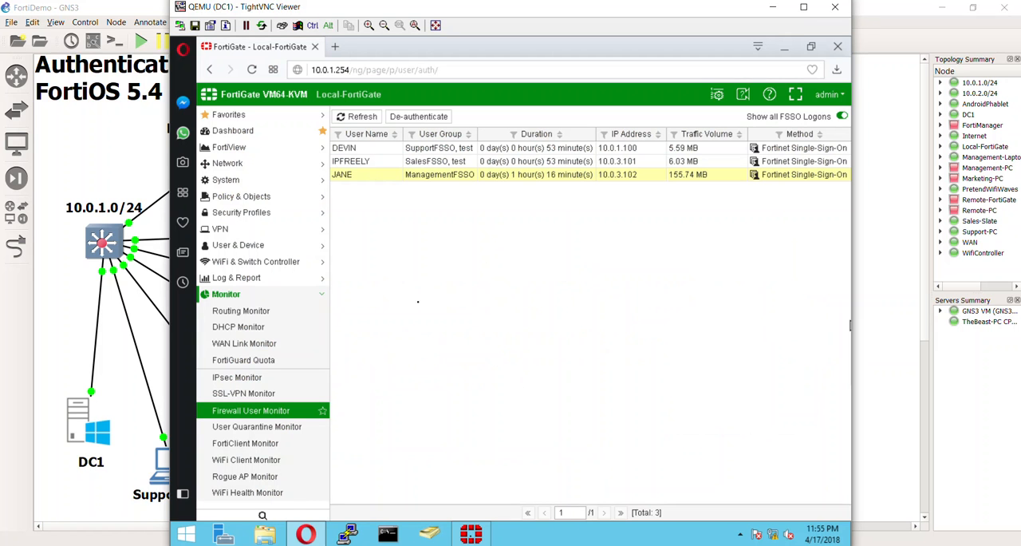
left_click(351, 163)
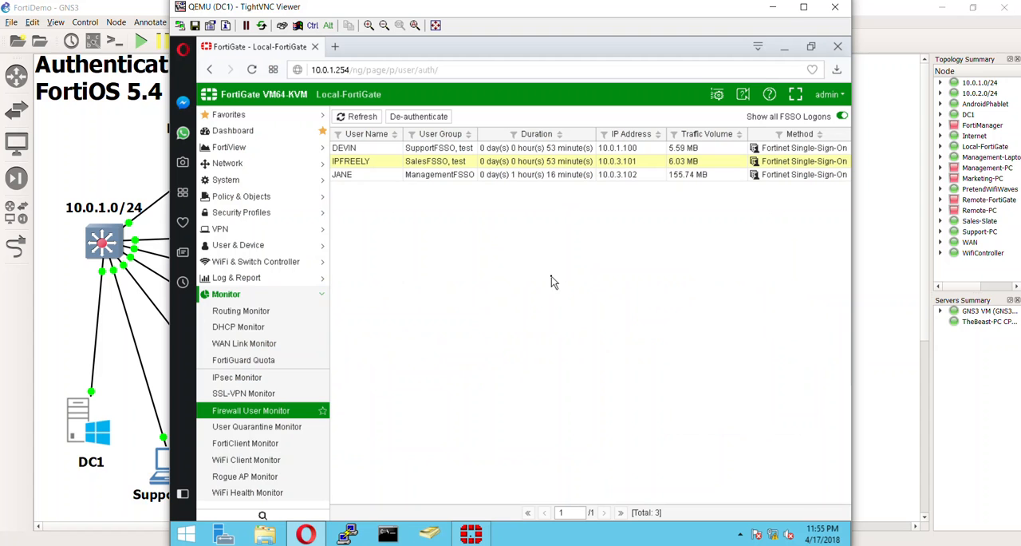
Step: Switch back to Sales-Slate, ping google.com from a command prompt, and stop and close it after checking for replies
left_click(721, 544)
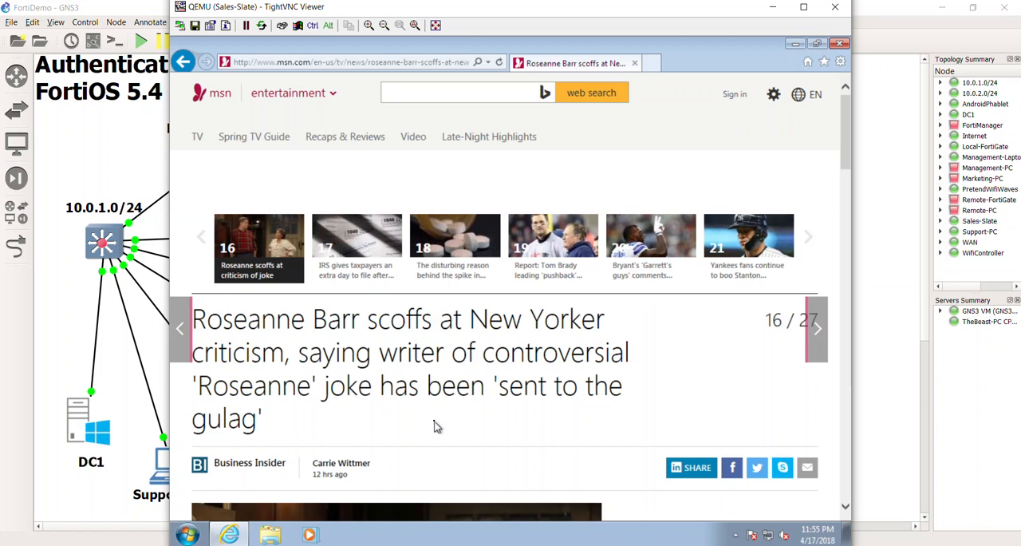
left_click(187, 533)
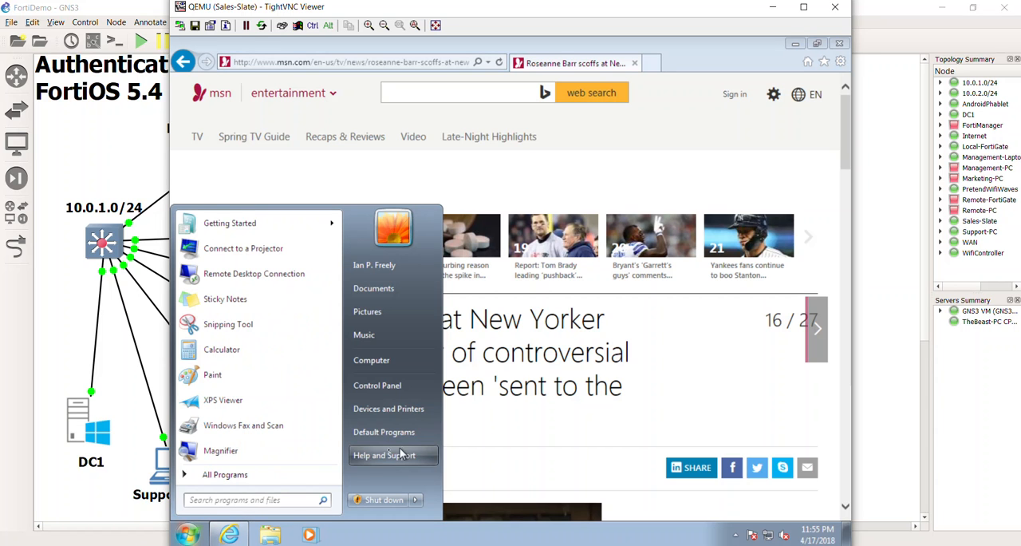
type("c")
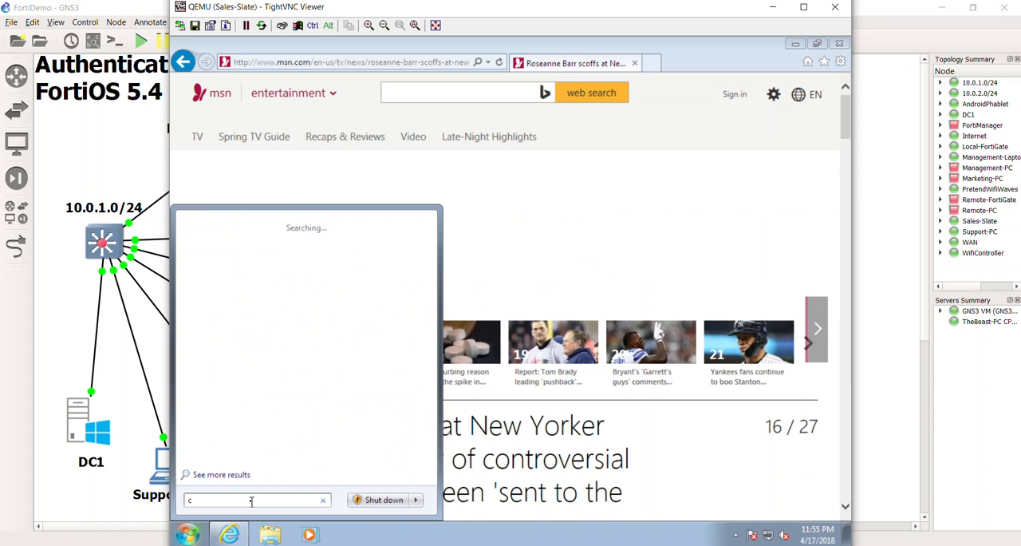
type("md")
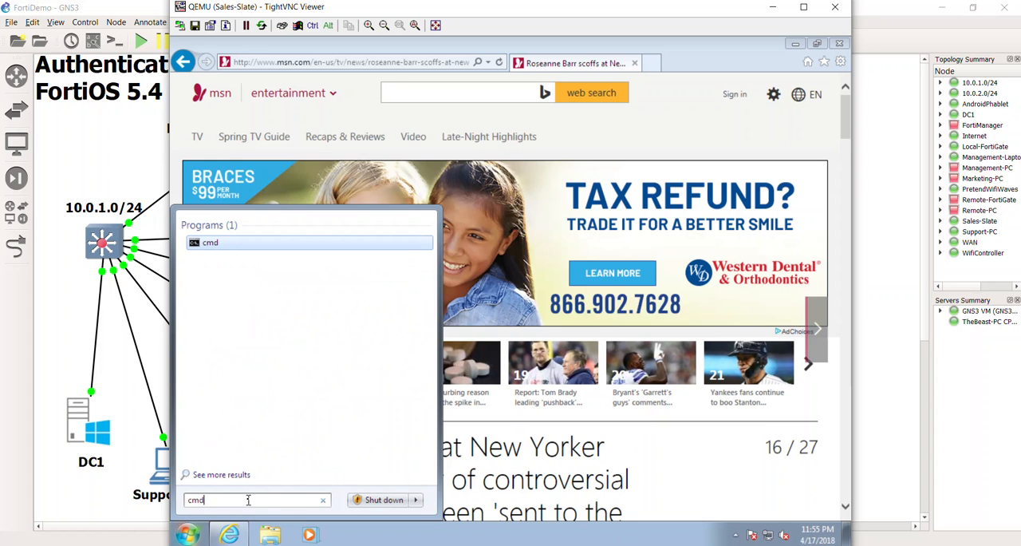
key("Return")
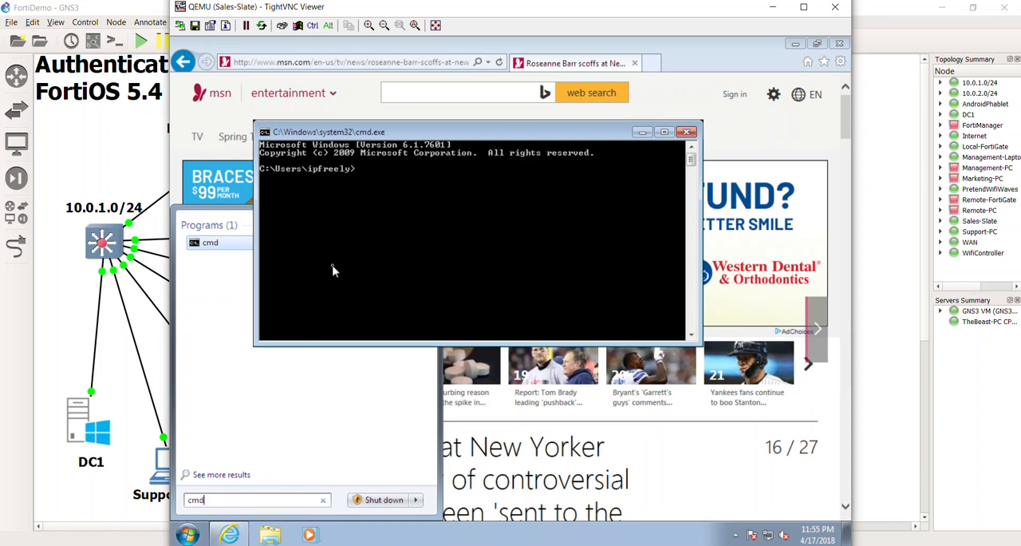
type("ping google.com")
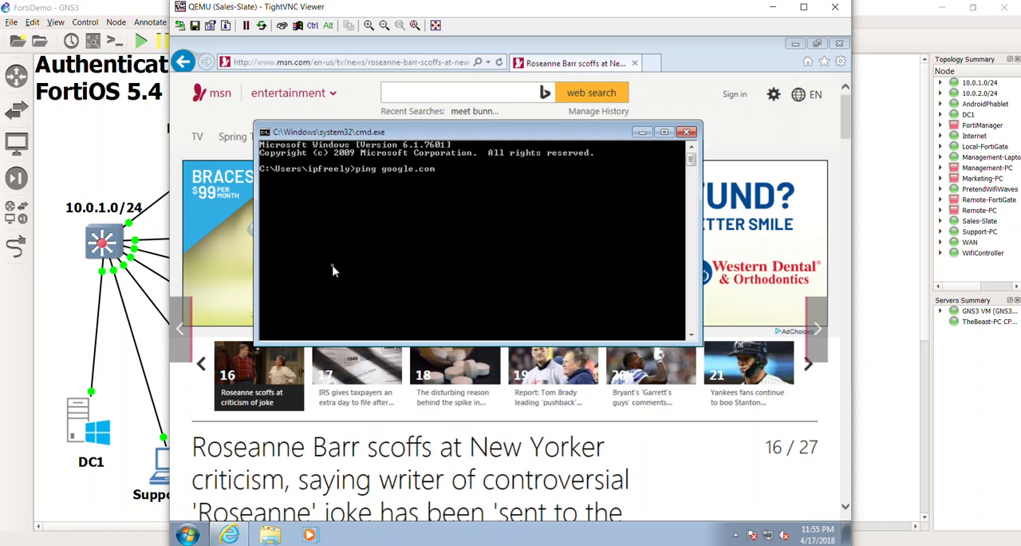
key("Return")
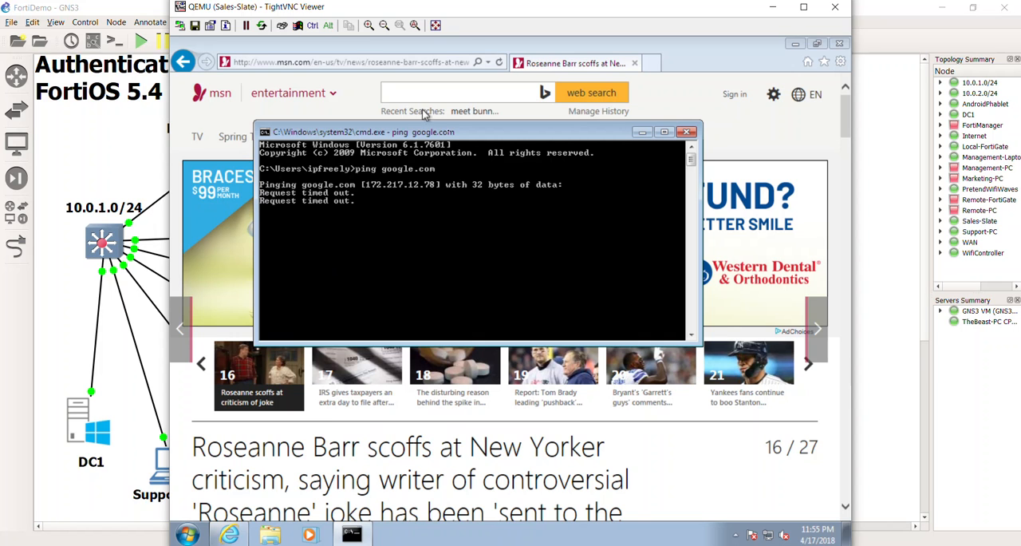
key("ctrl+c")
left_click(688, 133)
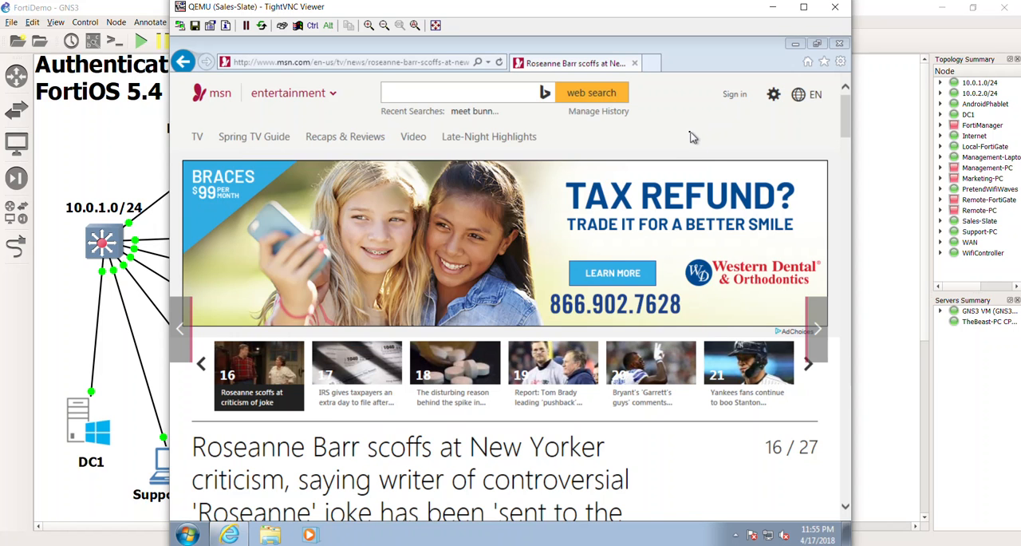
Step: Switch to DC1 and check the SupportFSSO user's entry in the Firewall User Monitor
left_click(835, 7)
left_click(372, 148)
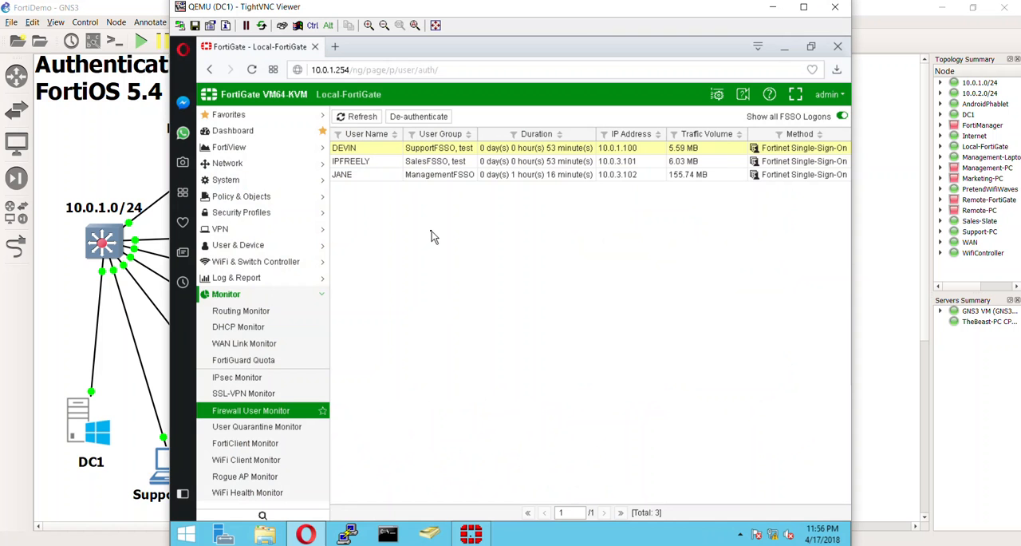
Step: Open the Support-PC desktop from the GNS3 topology, browse to the MSN home page in a maximized browser, and open a new tab
left_click(142, 471)
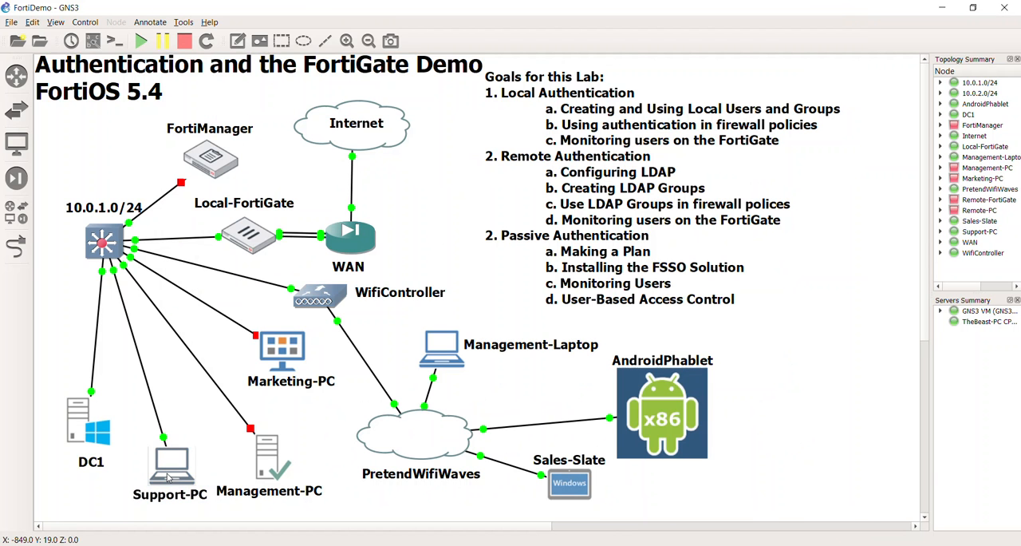
double_click(171, 472)
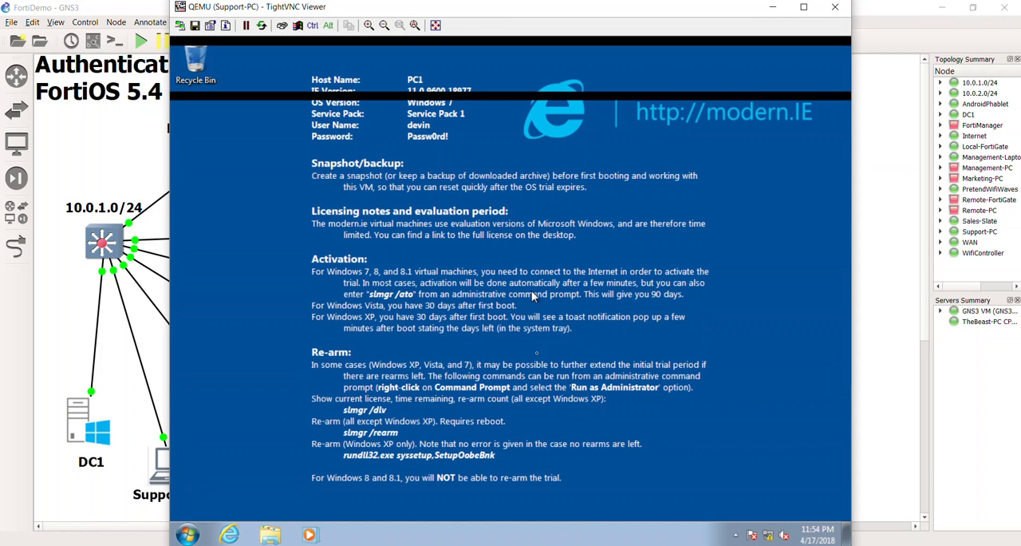
left_click(229, 534)
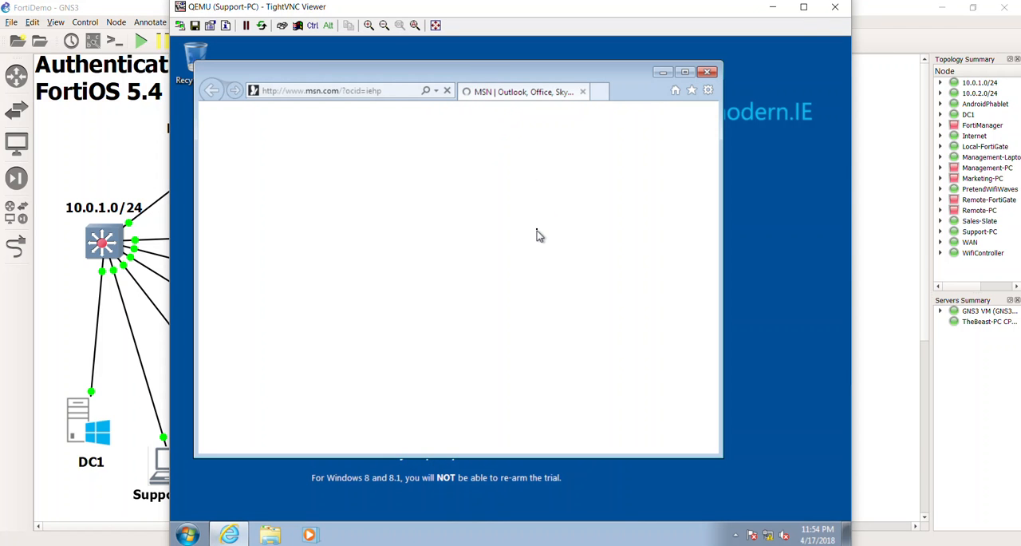
left_click(684, 72)
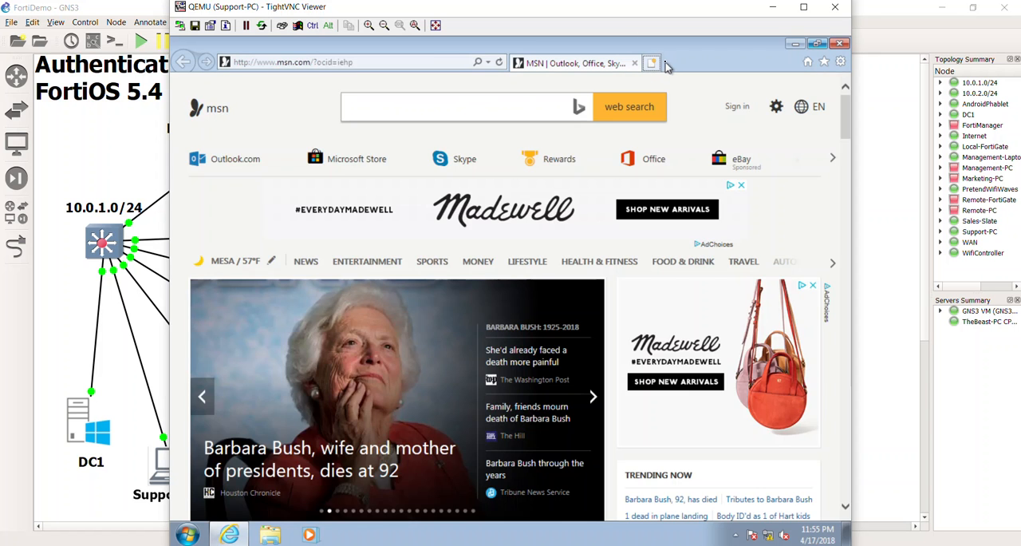
left_click(659, 64)
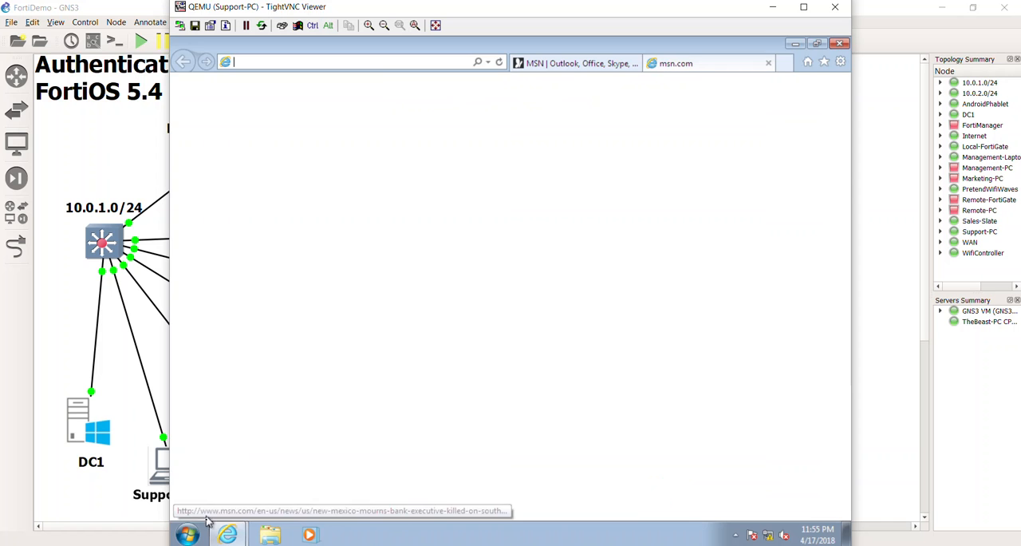
Step: Open a command prompt on Support-PC and ping google.com to test whether ICMP is allowed for the Support user
left_click(188, 534)
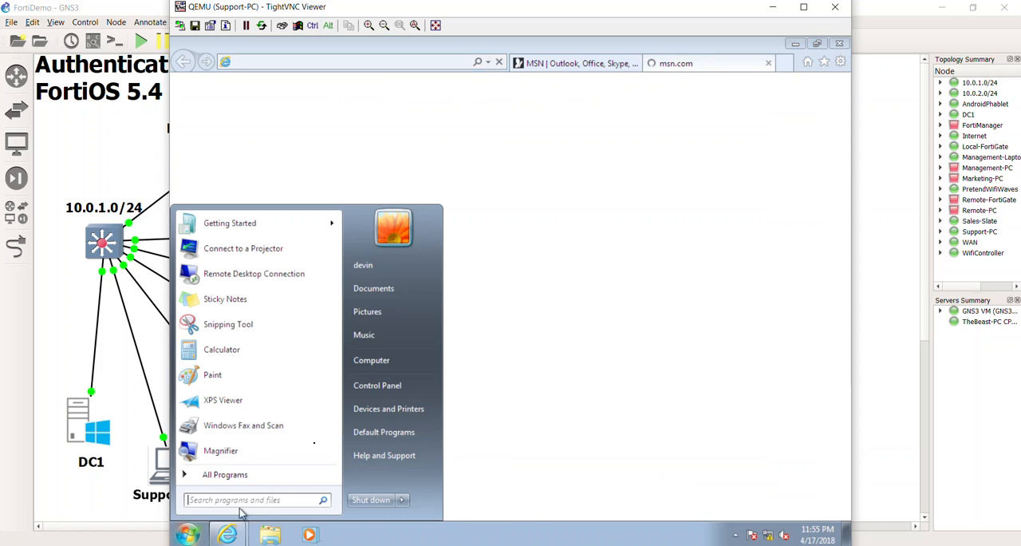
type("cmd")
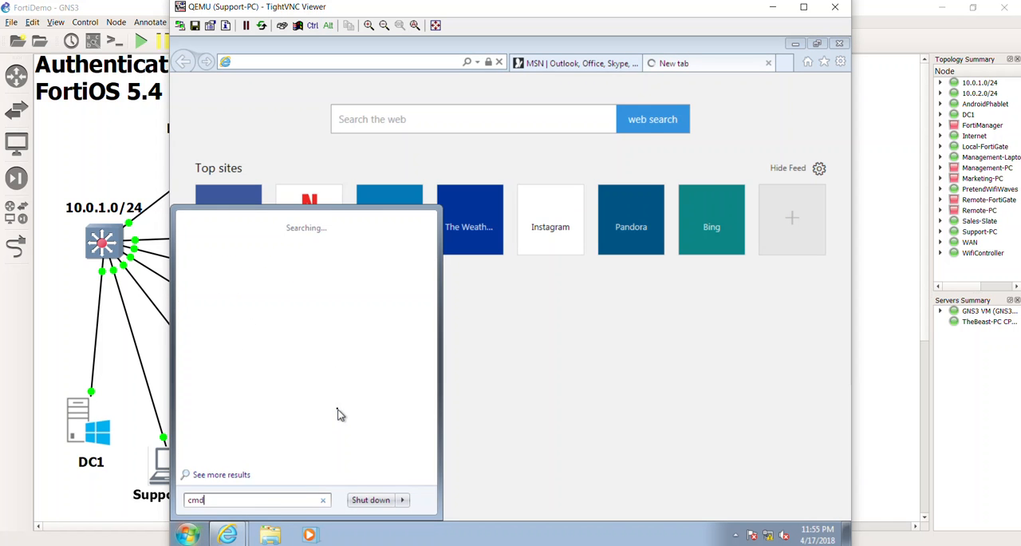
key("Return")
type("ping g")
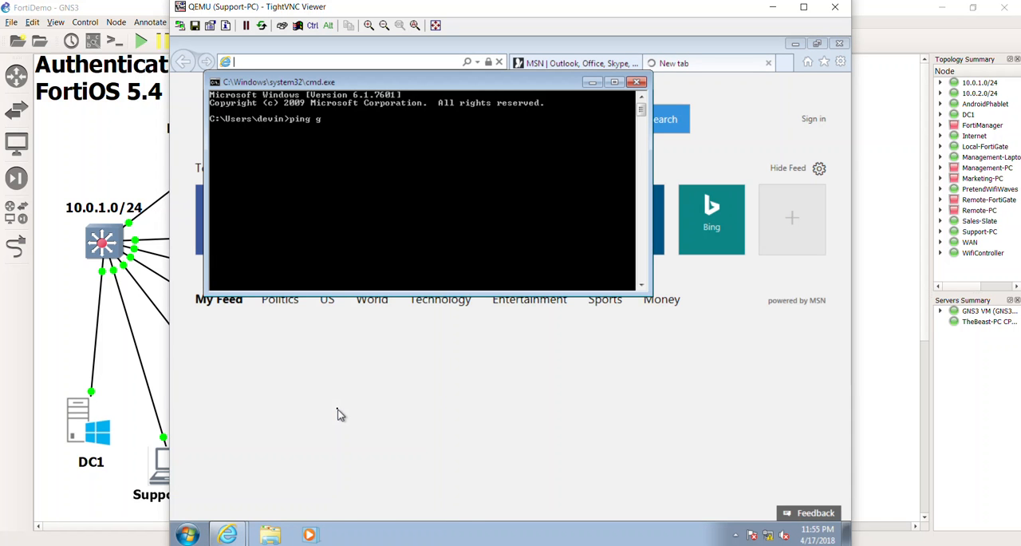
type("oogle.com")
key("Return")
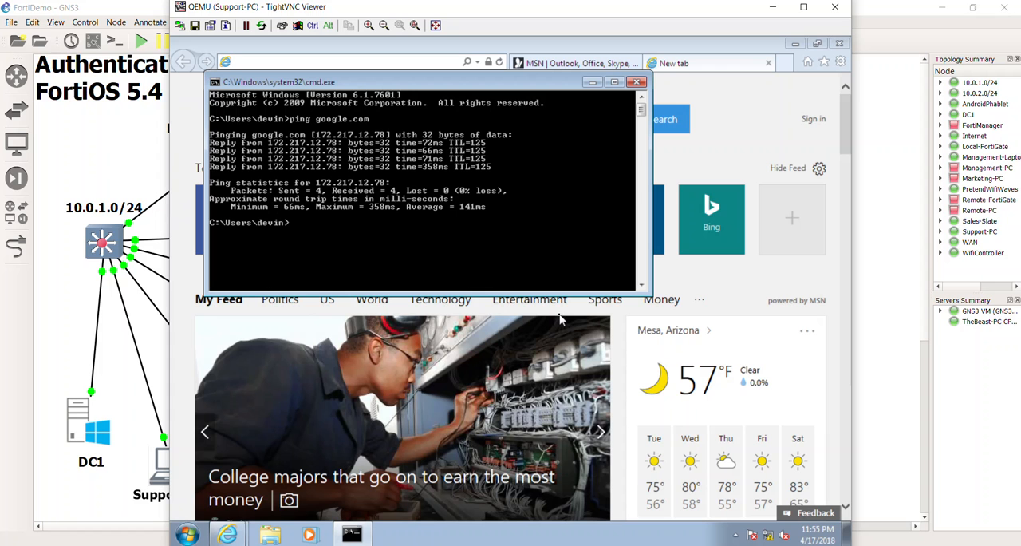
right_click(432, 129)
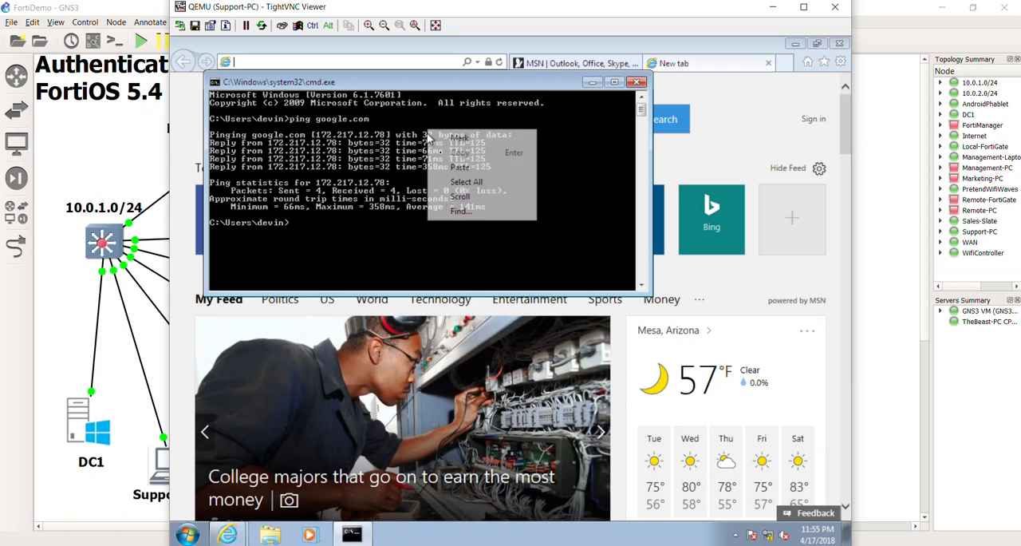
left_click(268, 200)
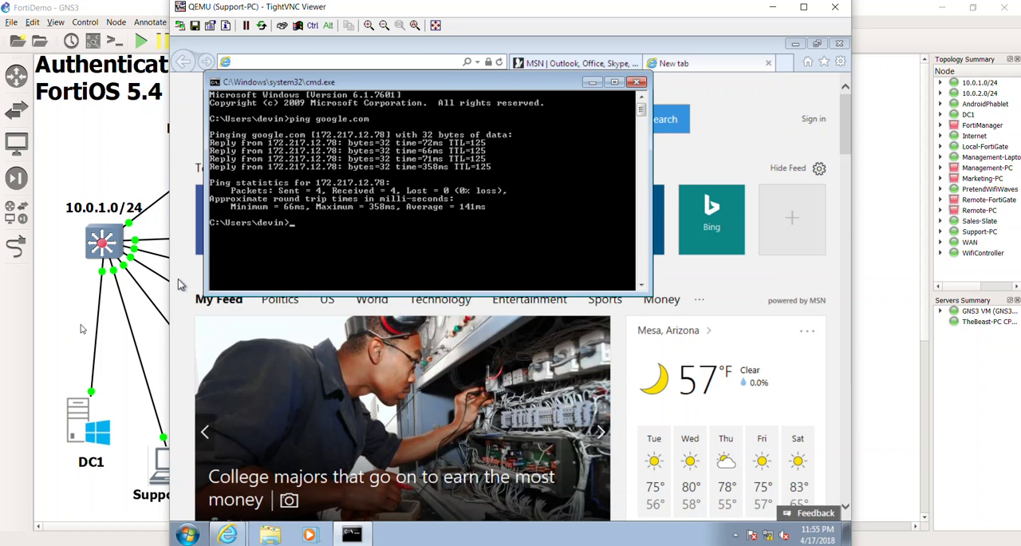
Step: Return to the GNS3 topology and open the Management-Laptop desktop
left_click(111, 355)
double_click(437, 353)
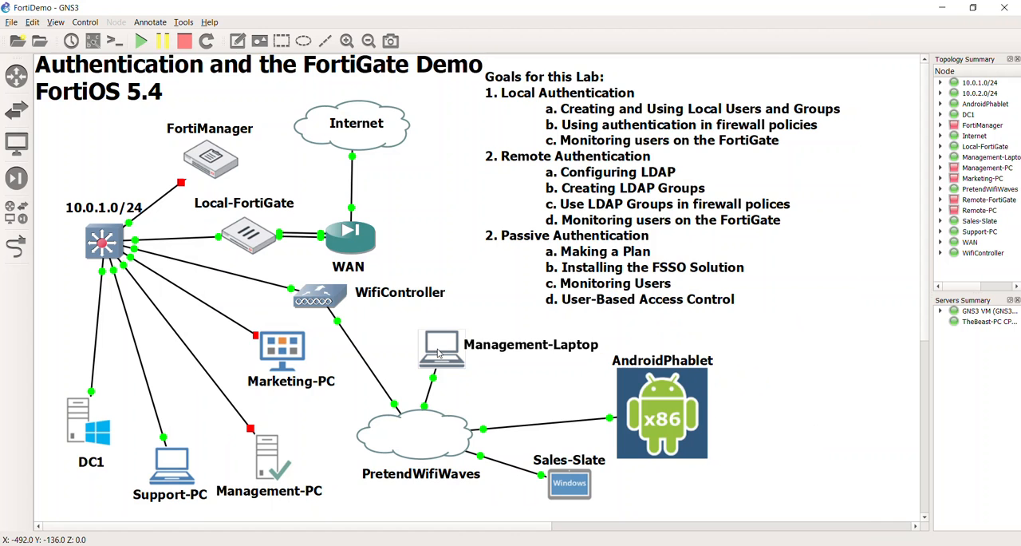
left_click(651, 118)
left_click(447, 379)
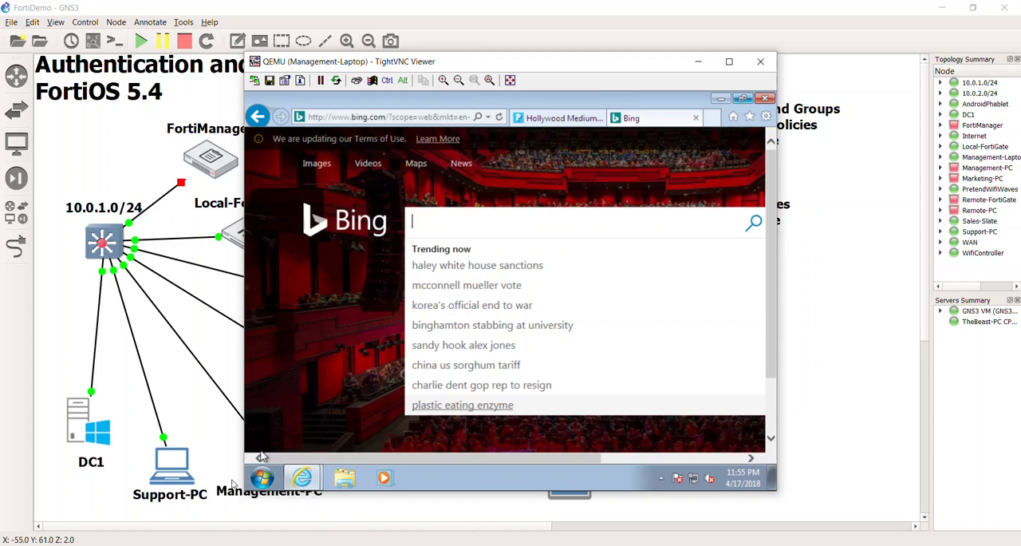
left_click(235, 484)
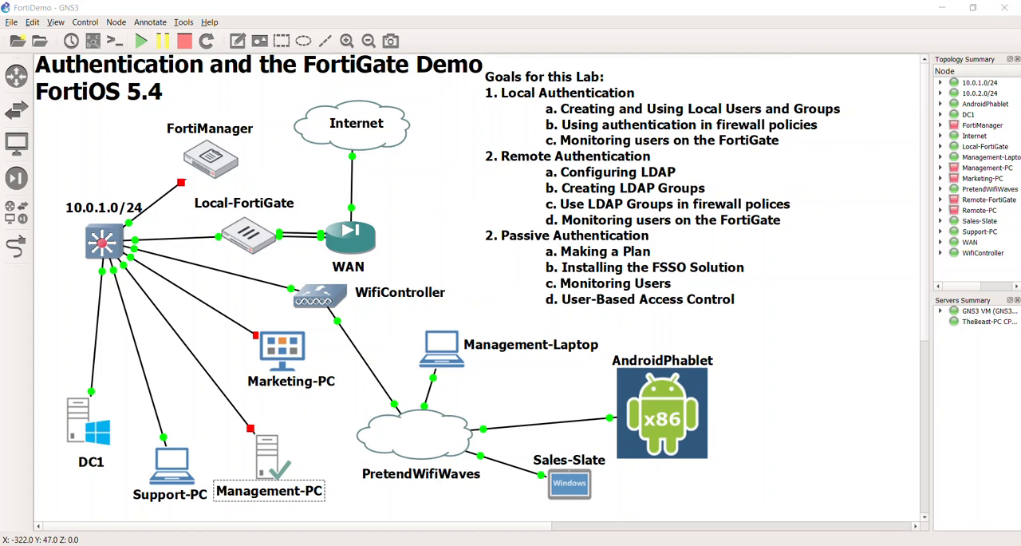
key("alt+Tab")
Step: Open a command prompt on Management-Laptop, ping google.com, and close the prompt after checking for replies
left_click(264, 477)
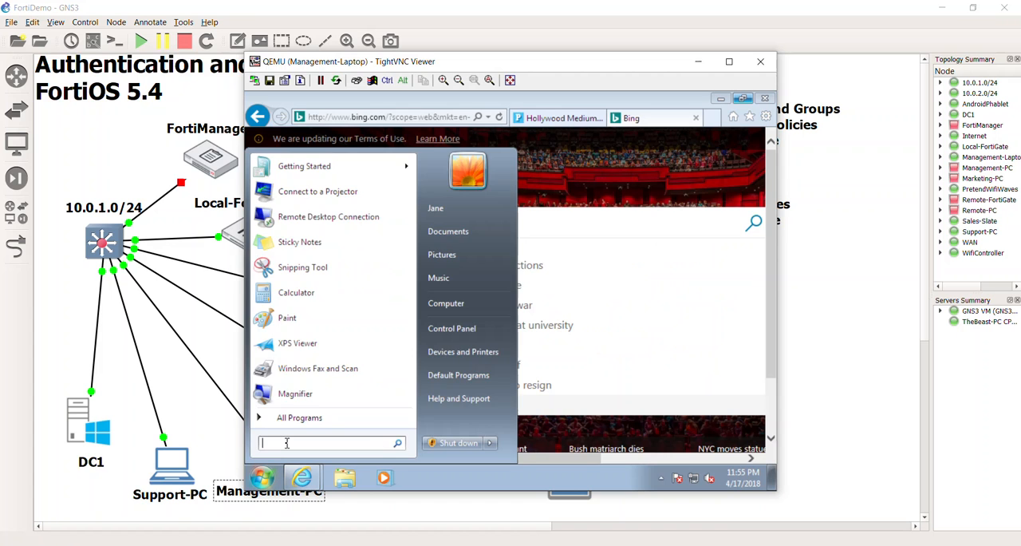
type("cm")
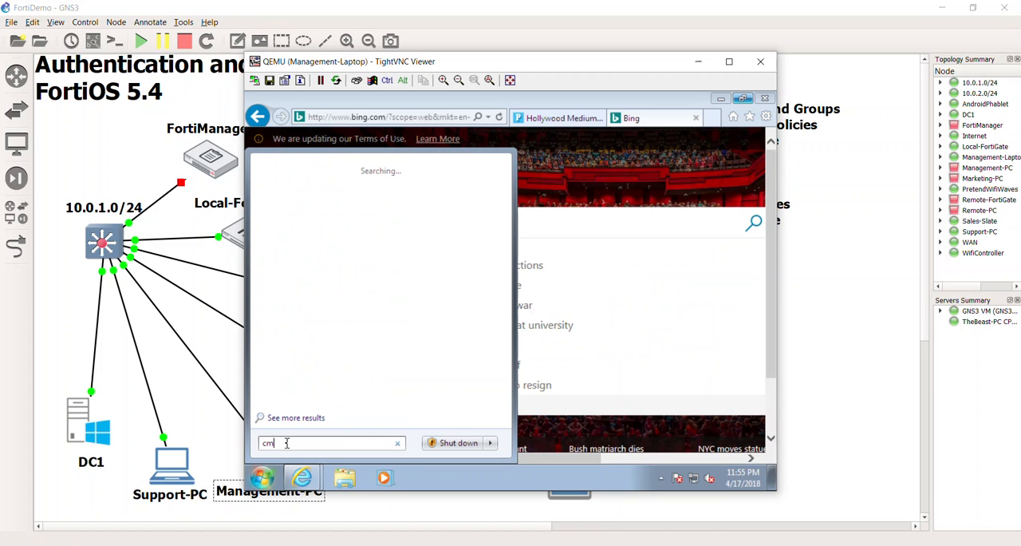
type("d")
key("Return")
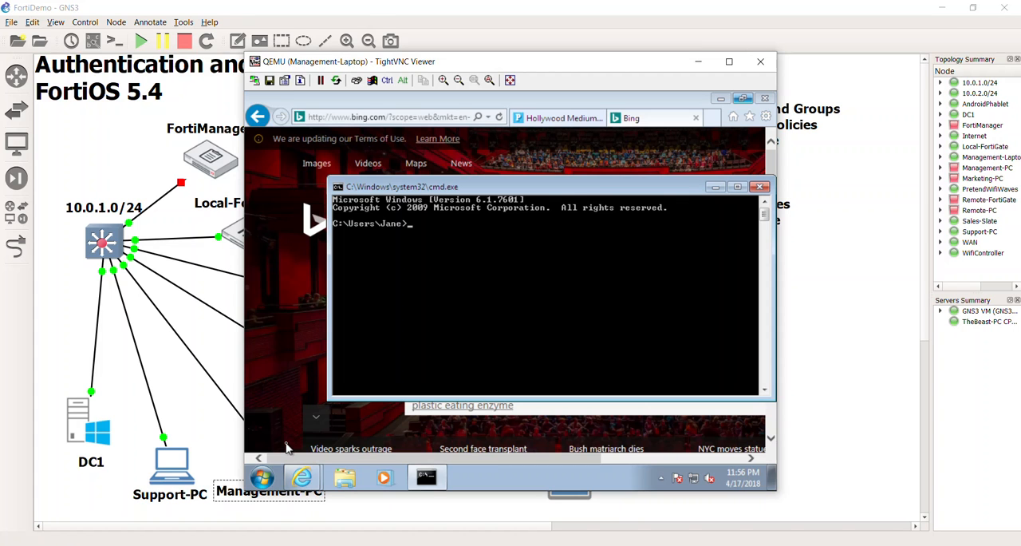
type("ping")
left_click(287, 448)
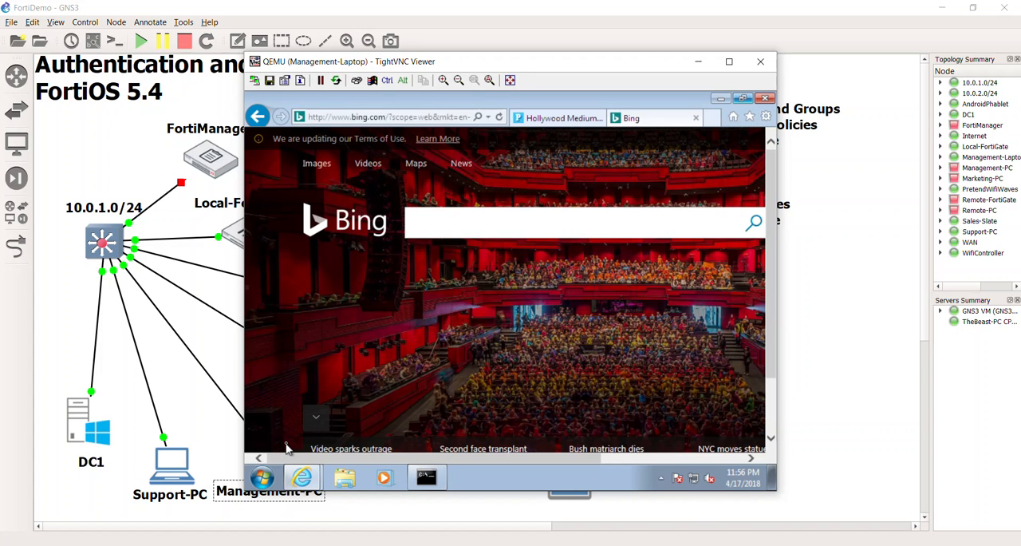
type("g")
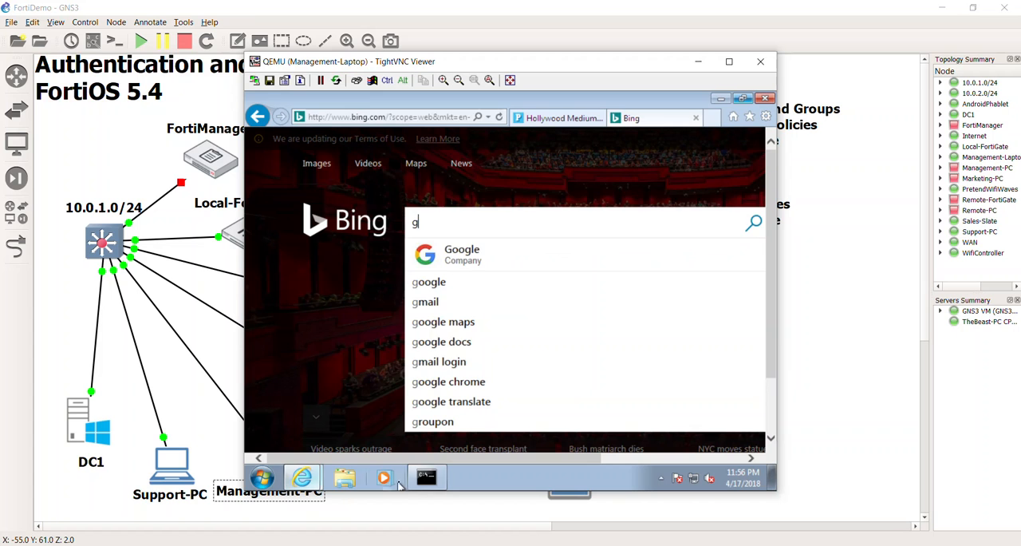
left_click(426, 476)
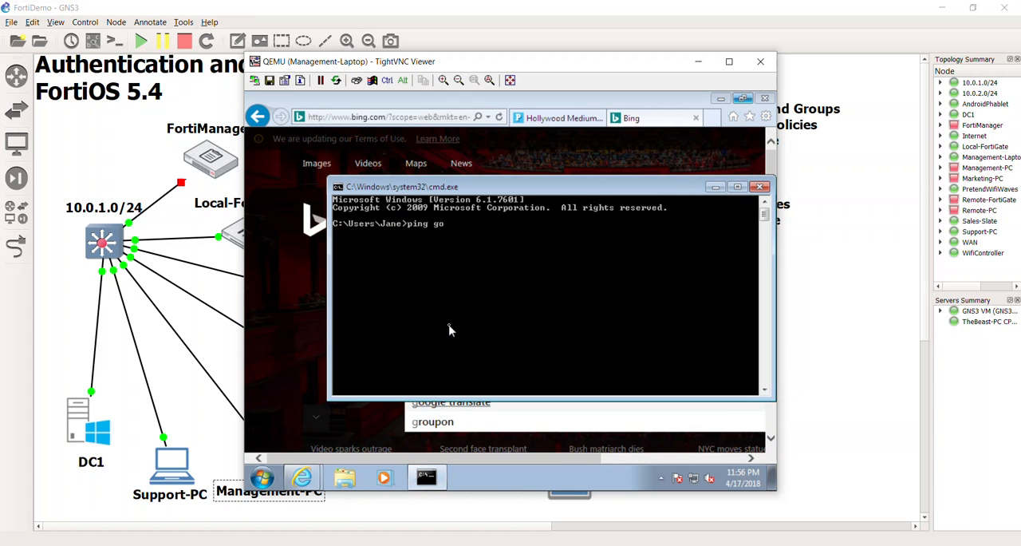
key("Return")
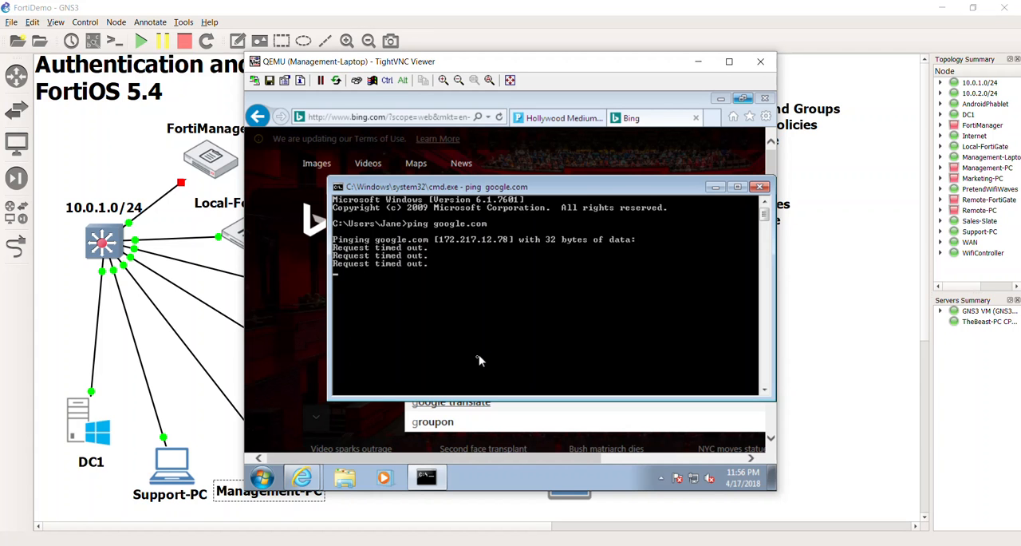
left_click(760, 187)
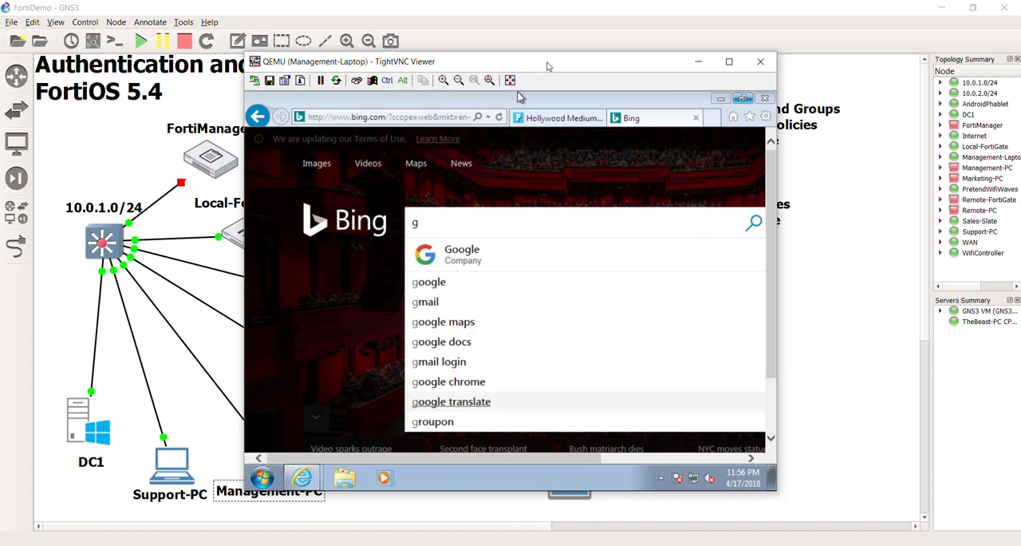
Step: Close all Internet Explorer tabs on Management-Laptop and close its remote console to return to the GNS3 topology
left_click_drag(553, 66, 521, 58)
left_click(713, 90)
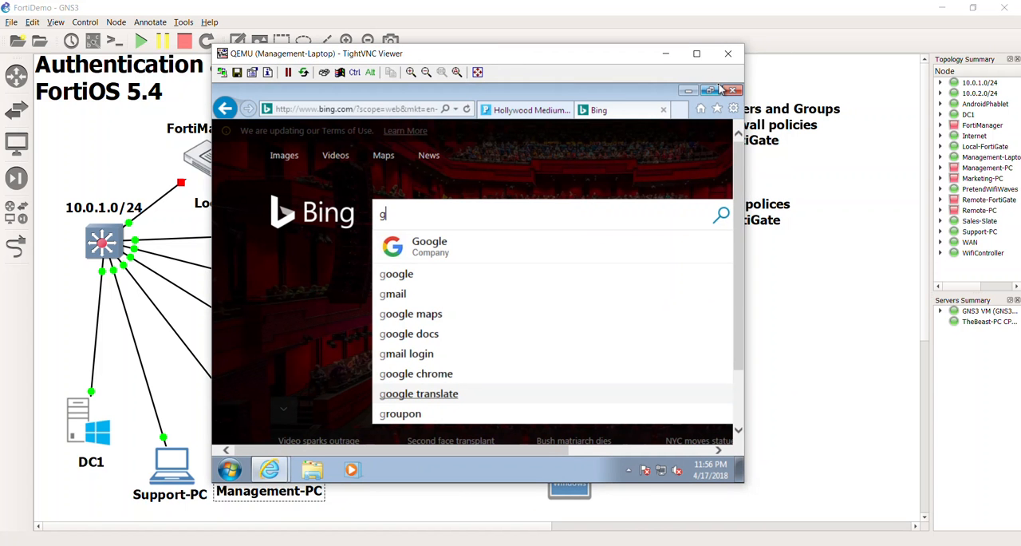
mouse_move(738, 89)
left_mouse_down()
mouse_move(707, 257)
mouse_move(695, 244)
mouse_move(728, 86)
left_mouse_up()
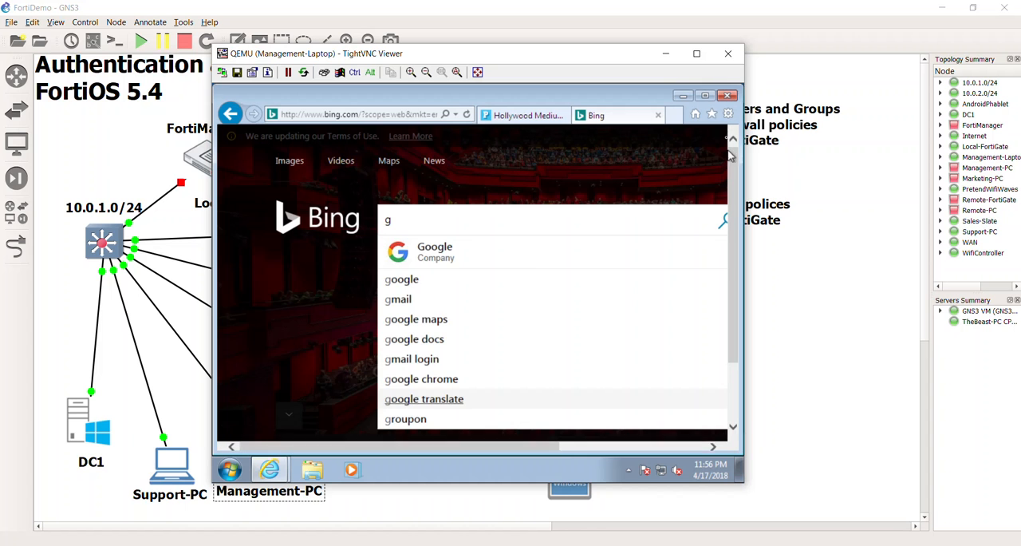
left_click(726, 96)
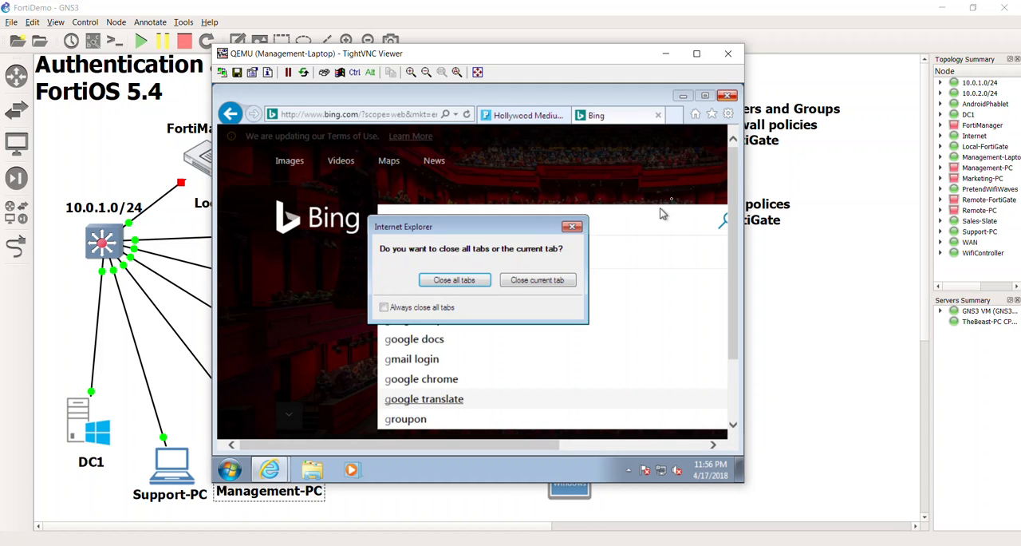
left_click(446, 278)
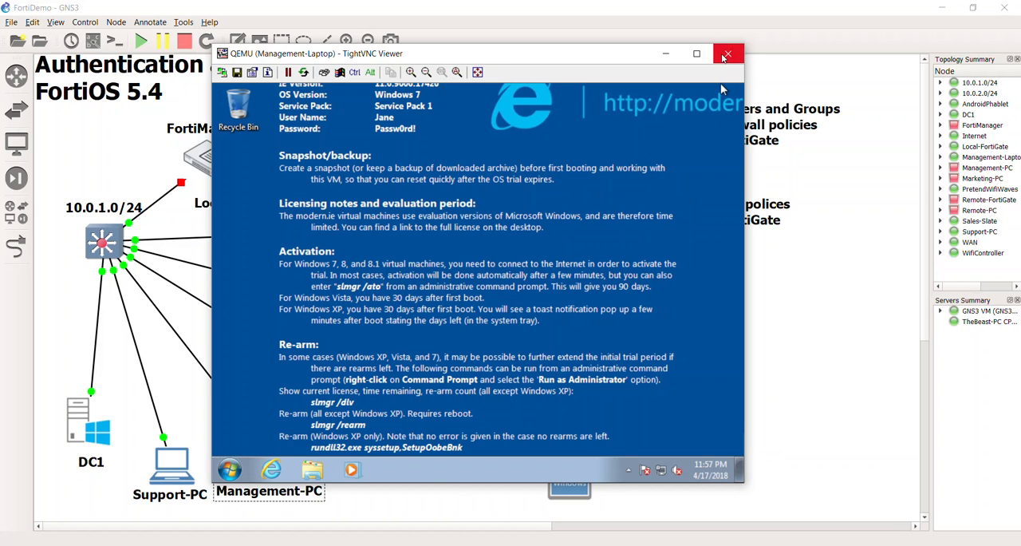
left_click(728, 53)
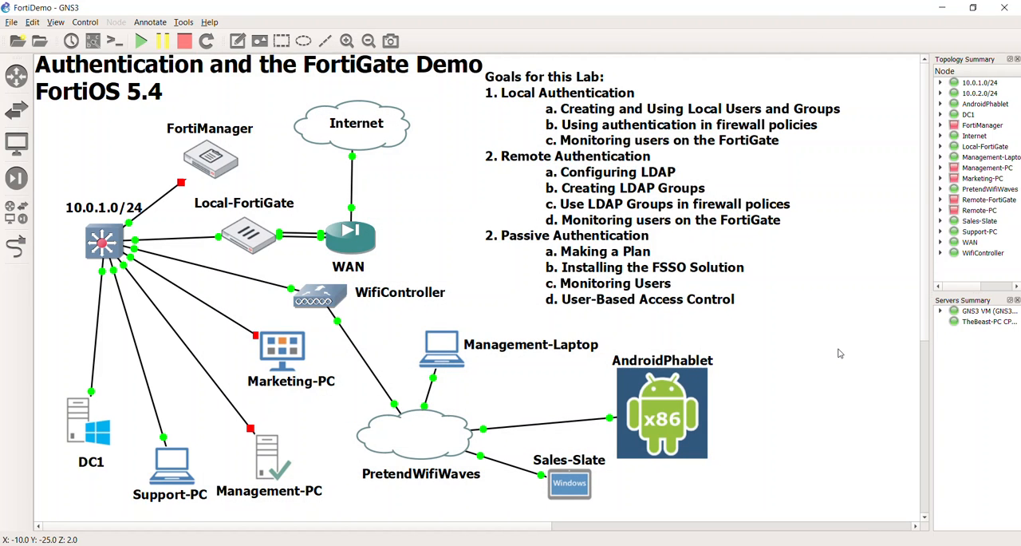
Step: Start the Marketing-PC node in the topology and nudge its icon slightly
right_click(283, 349)
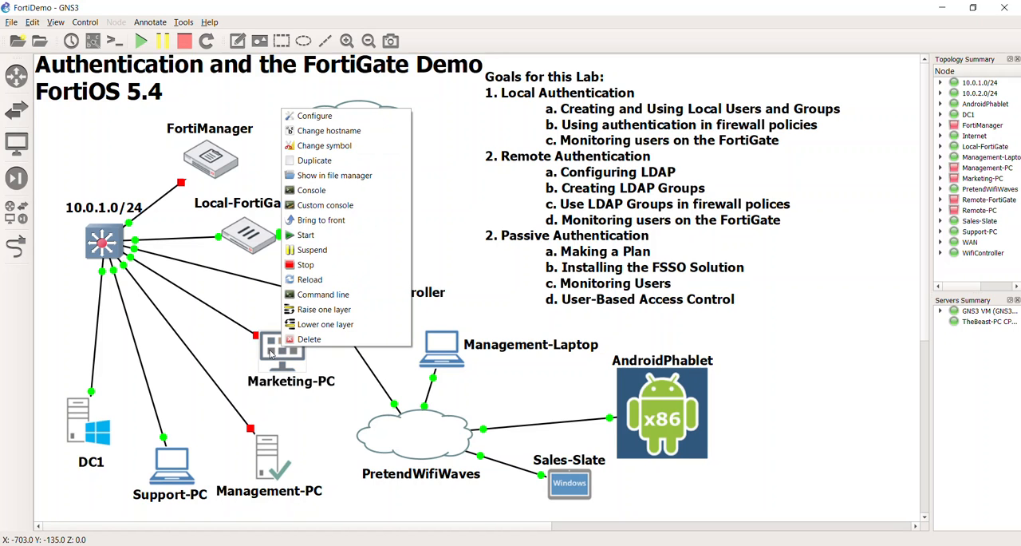
left_click(300, 237)
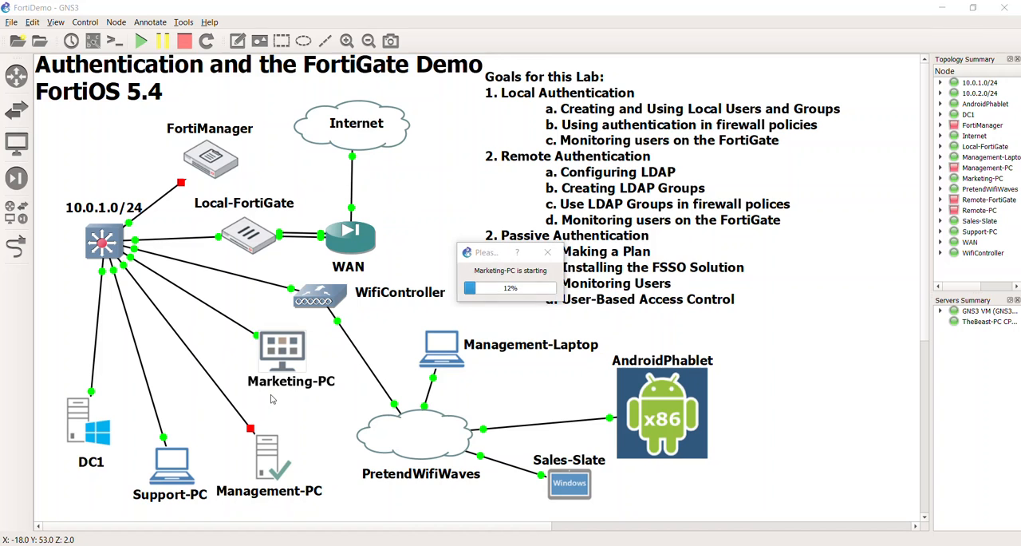
mouse_move(286, 358)
left_mouse_down()
mouse_move(306, 380)
mouse_move(279, 371)
mouse_move(289, 368)
left_mouse_up()
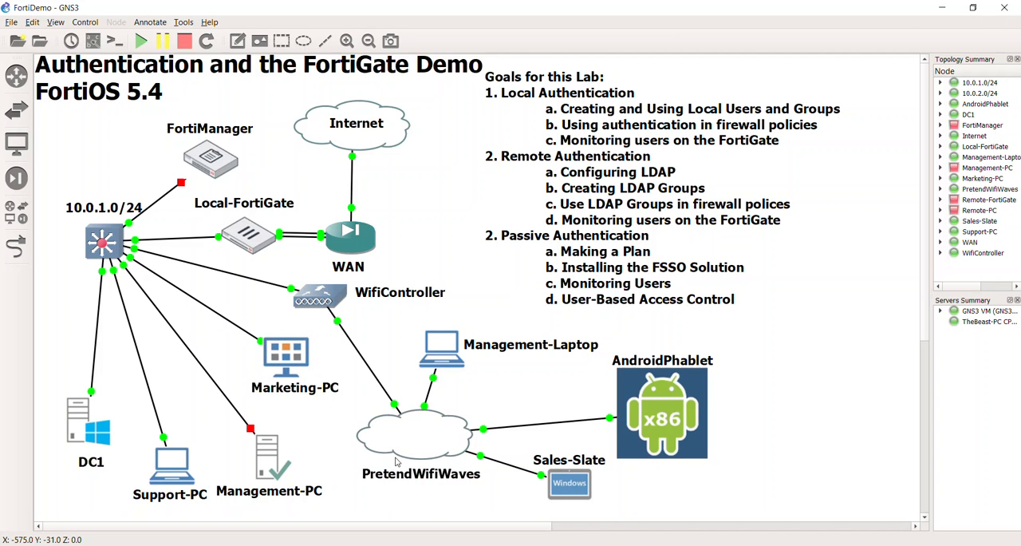
Step: Open the AndroidPhablet console, begin its initial setup in English (United States), and return to the GNS3 topology
double_click(673, 421)
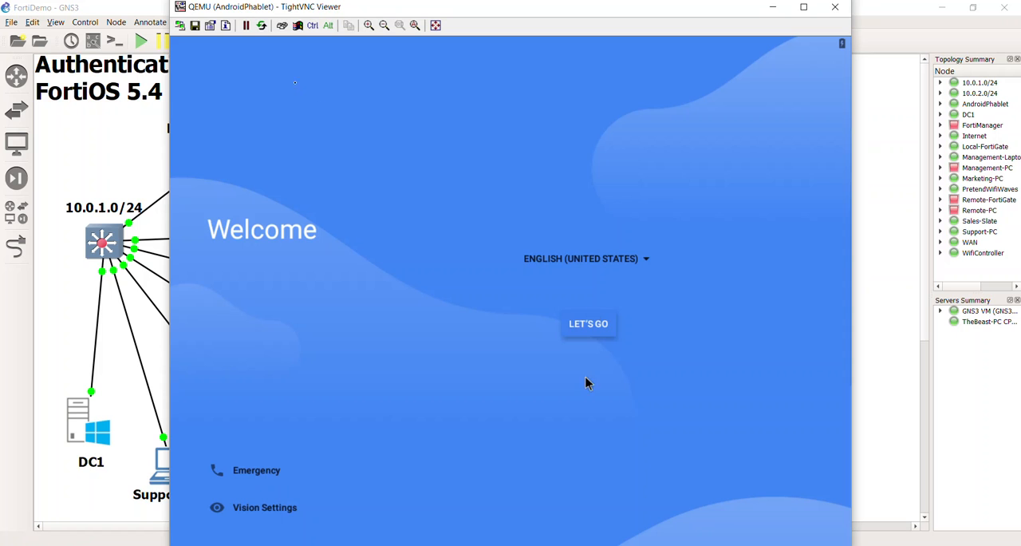
left_click(571, 321)
left_click(575, 334)
left_click(601, 326)
left_click(125, 318)
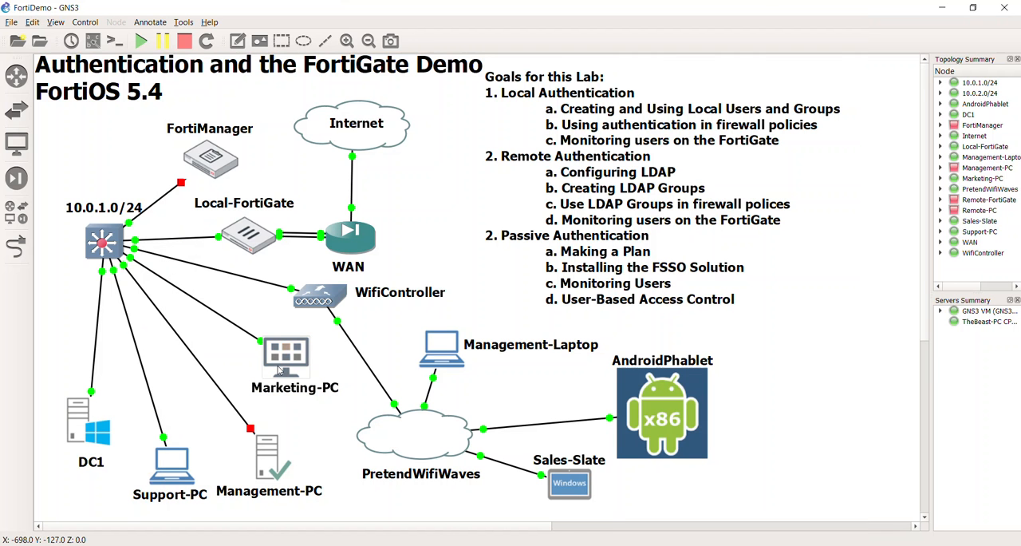
Step: Return to the AndroidPhablet console, choose to set it up as new, and go back to the topology
key("alt+Tab")
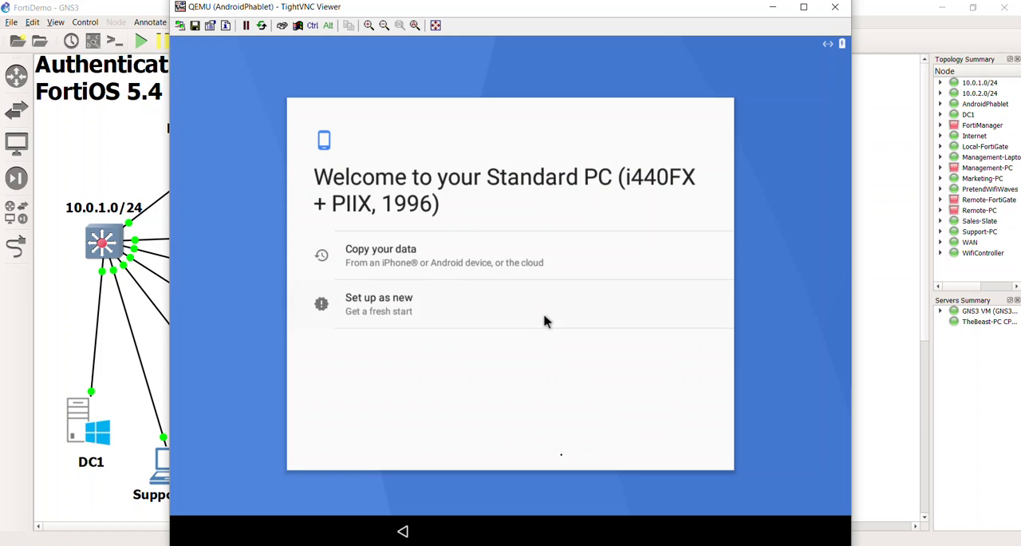
left_click(393, 310)
left_click(391, 305)
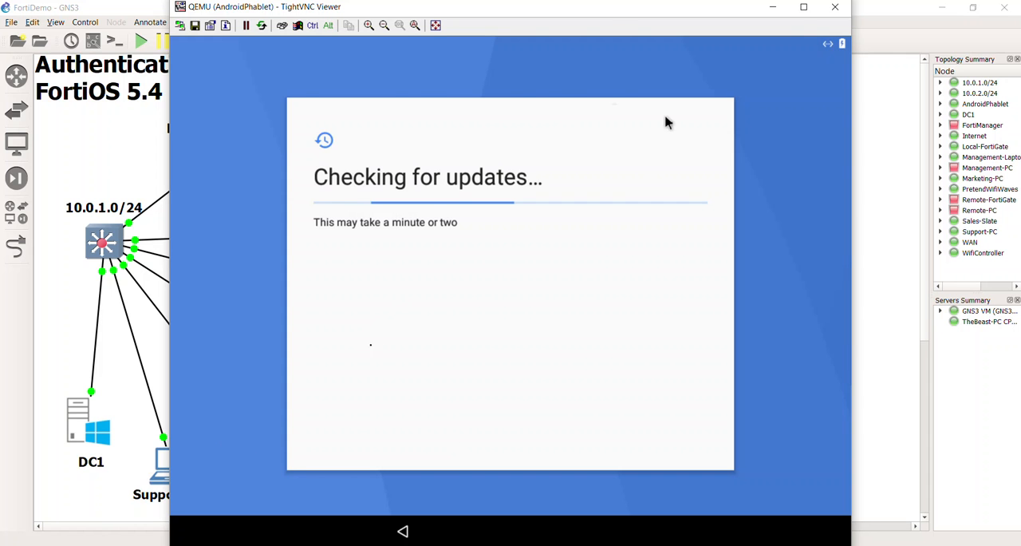
left_click(114, 345)
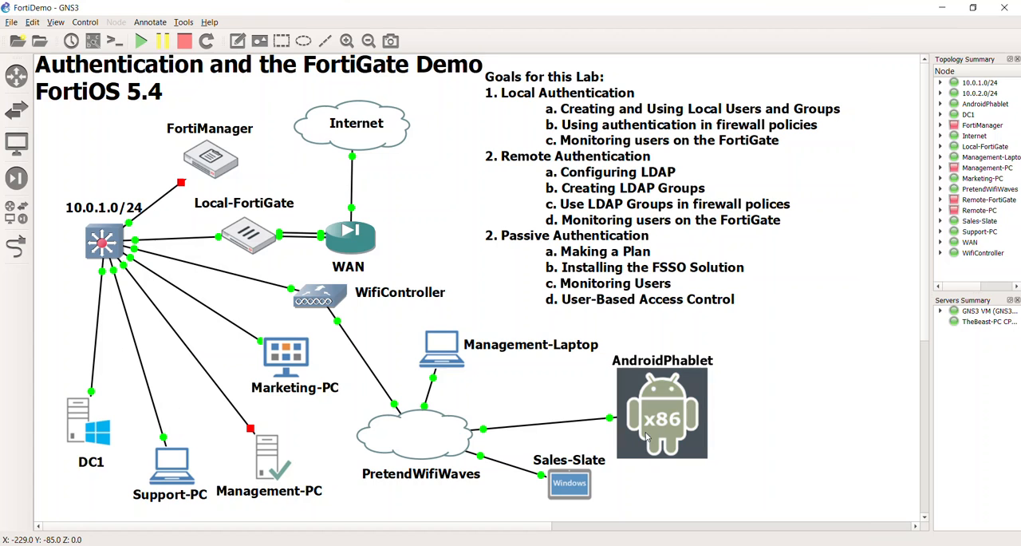
Step: Switch to the FortiGate web interface on DC1 and examine the DHCP Monitor and the FortiView Sources and Destinations pages
left_click_drag(666, 409, 684, 408)
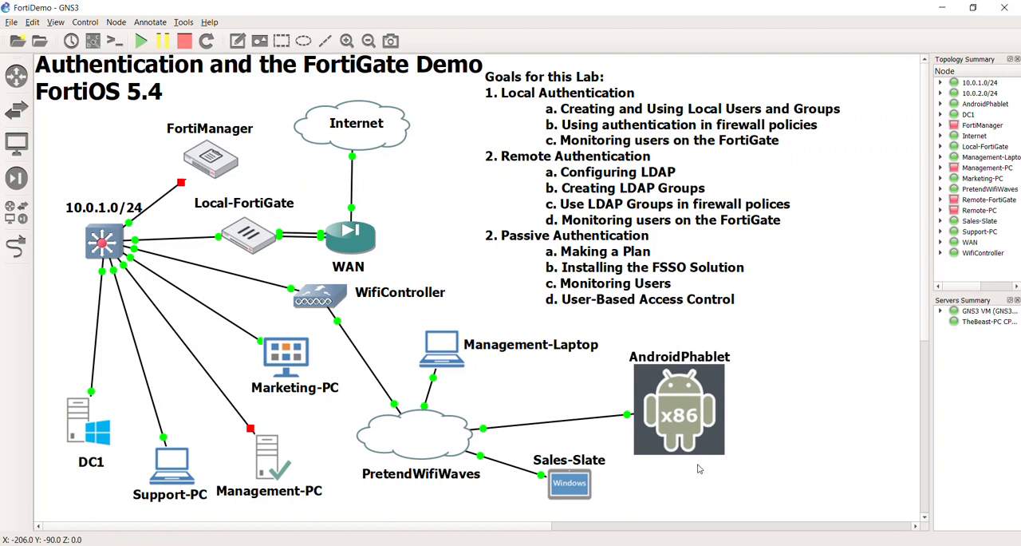
double_click(683, 368)
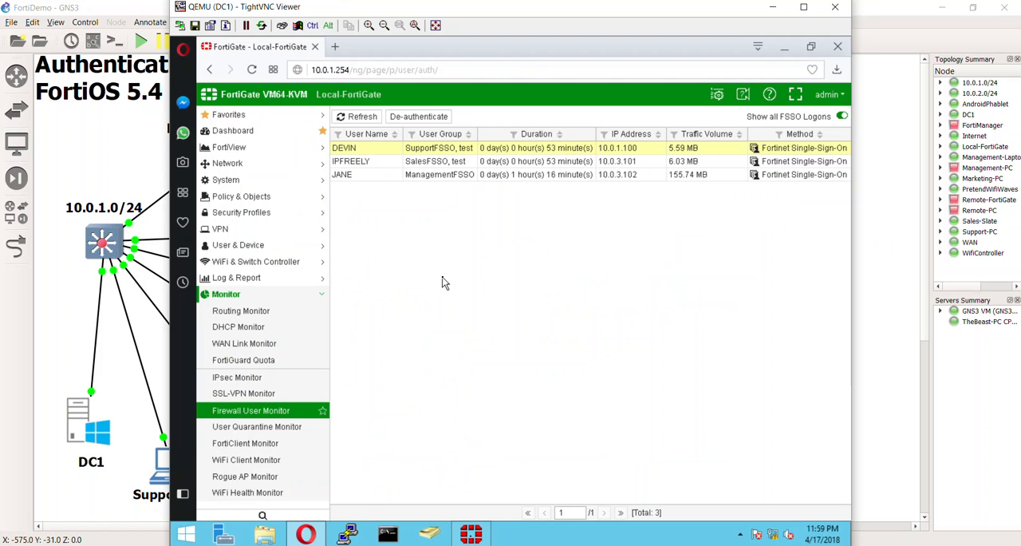
left_click(259, 327)
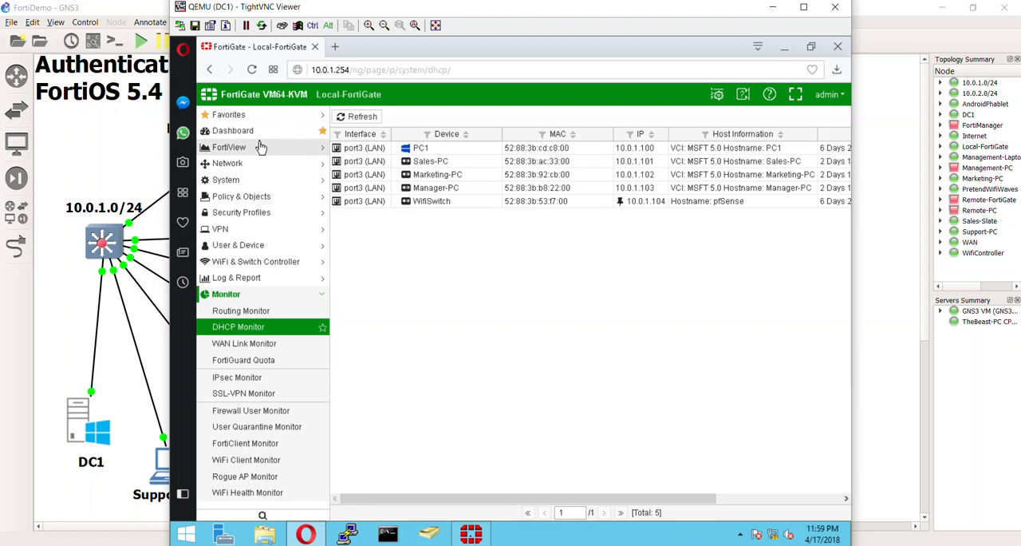
left_click(261, 182)
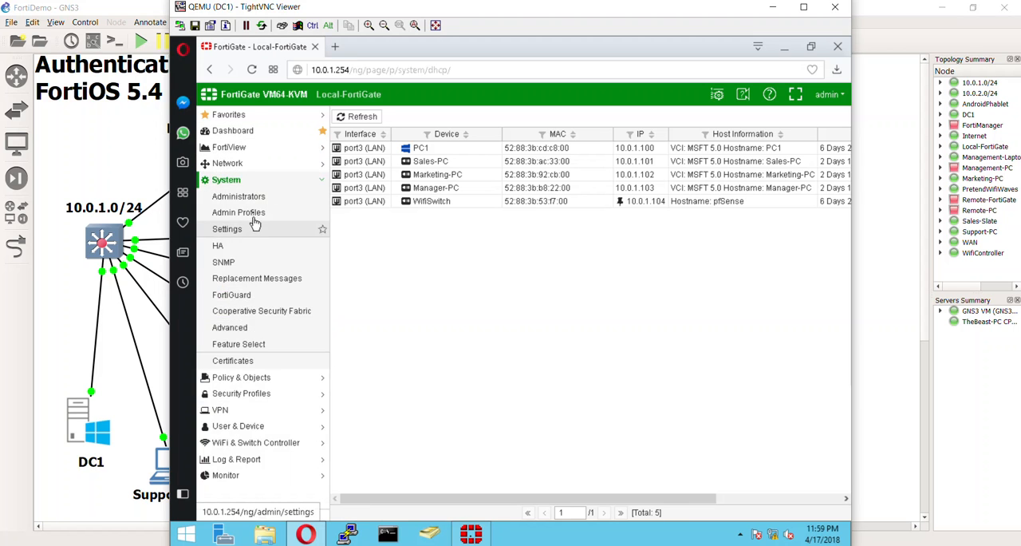
left_click(248, 147)
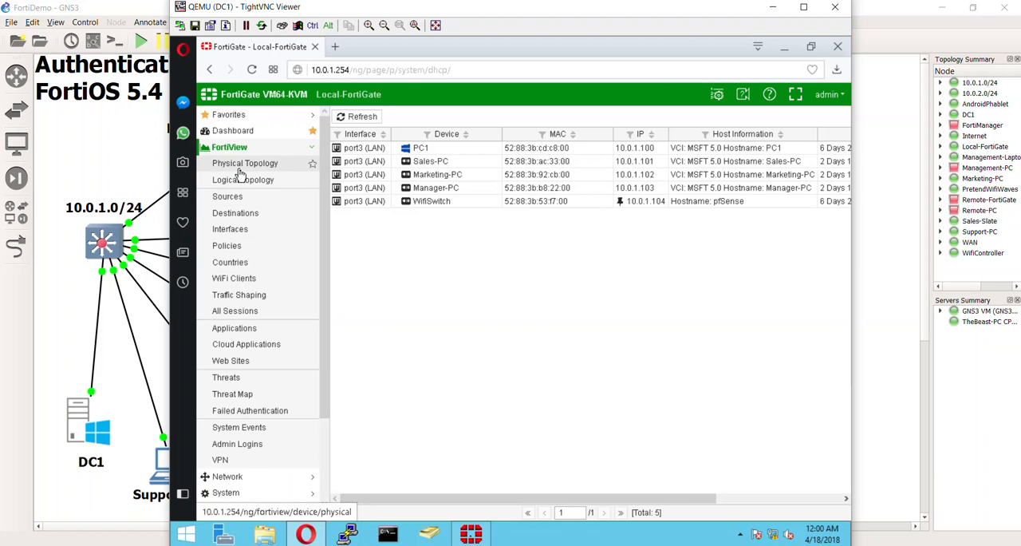
left_click(246, 200)
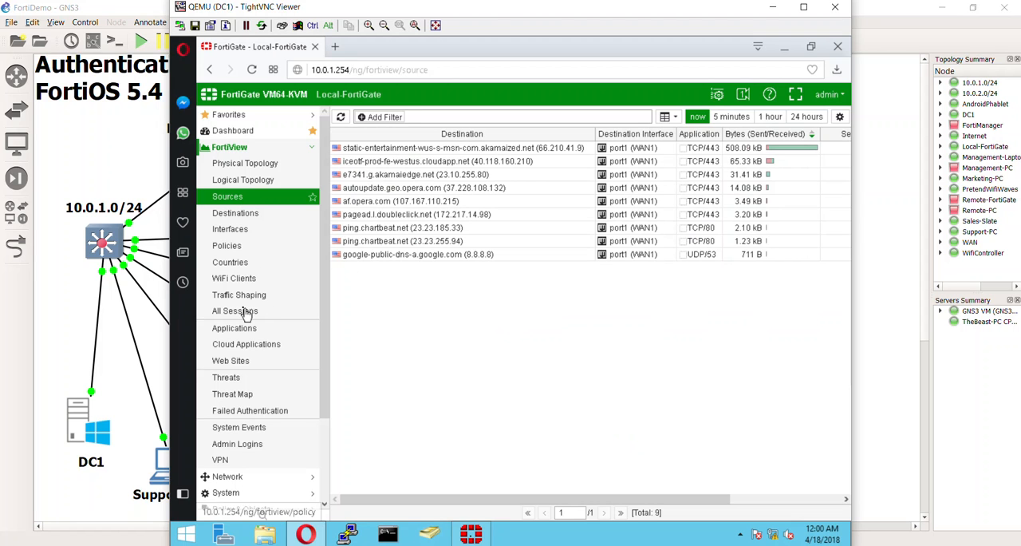
left_click(243, 213)
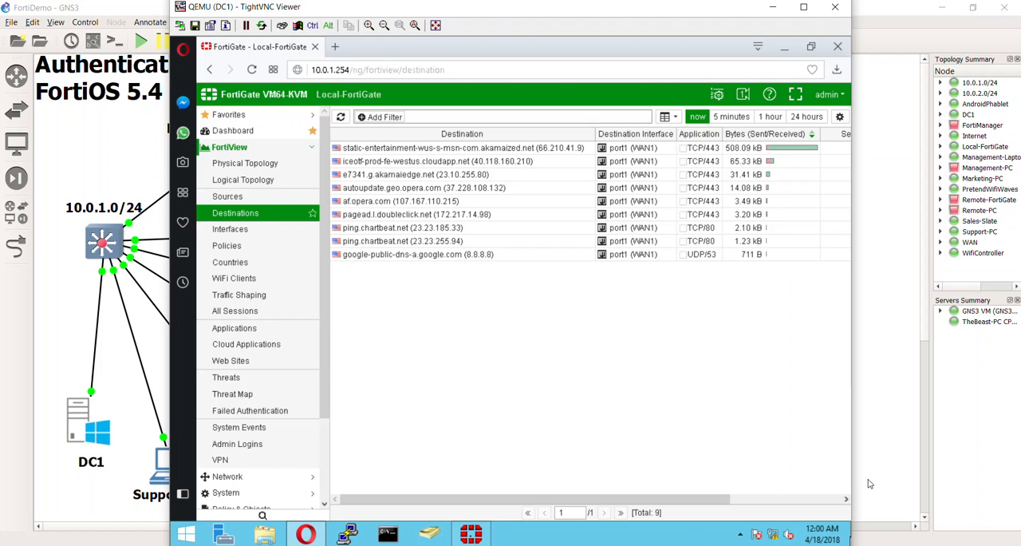
Step: Return to the AndroidPhablet console and choose to skip the Google account sign-in
key("alt+Tab")
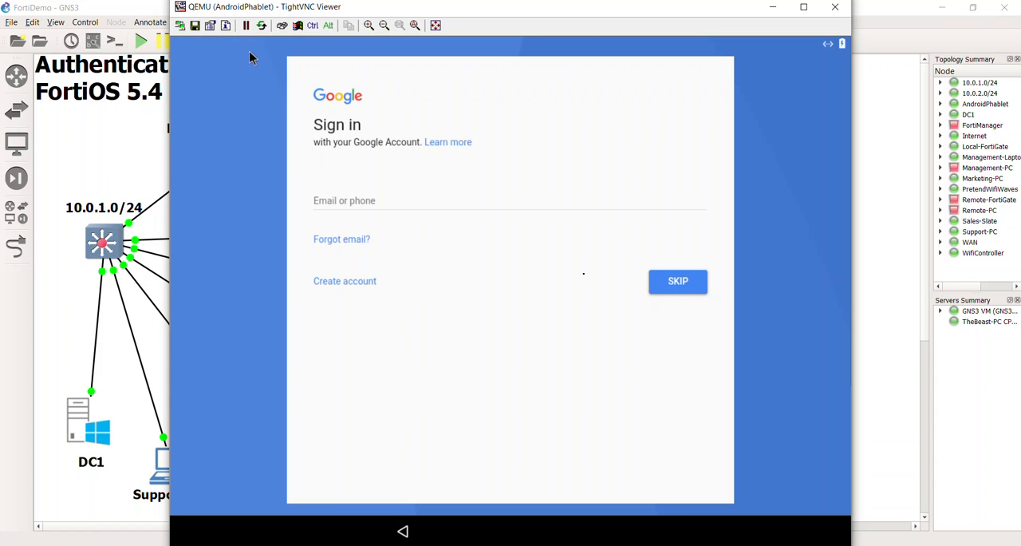
left_click(671, 287)
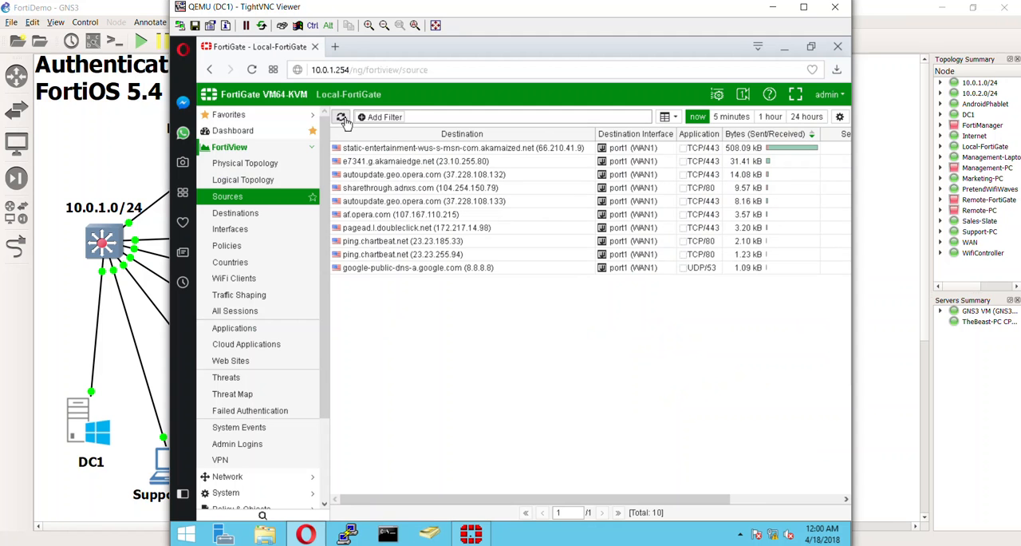
Step: Switch back to DC1 and examine the FortiView physical and logical topologies, the WifiSwitch device, and the refreshed list of all sessions
left_click(340, 116)
left_click(285, 182)
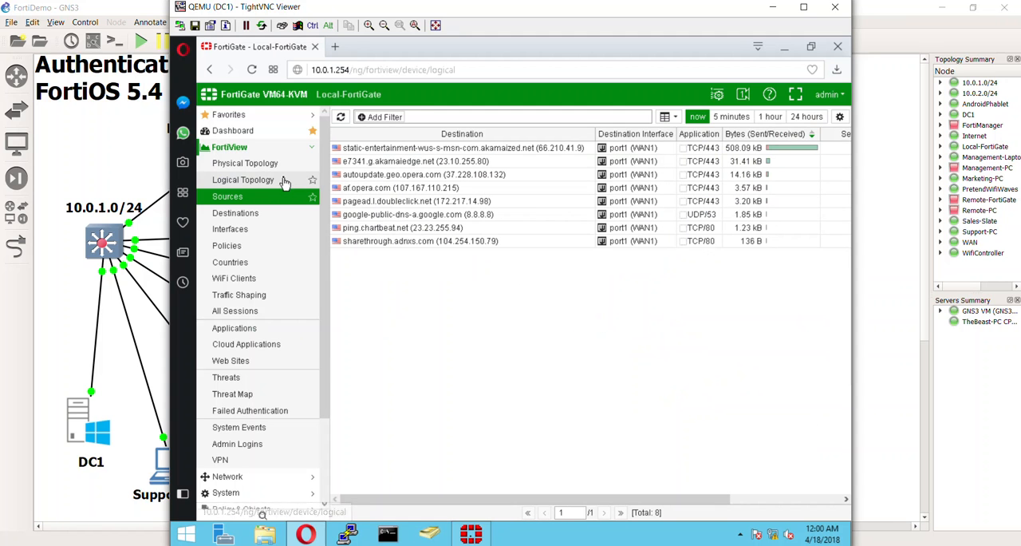
left_click(247, 164)
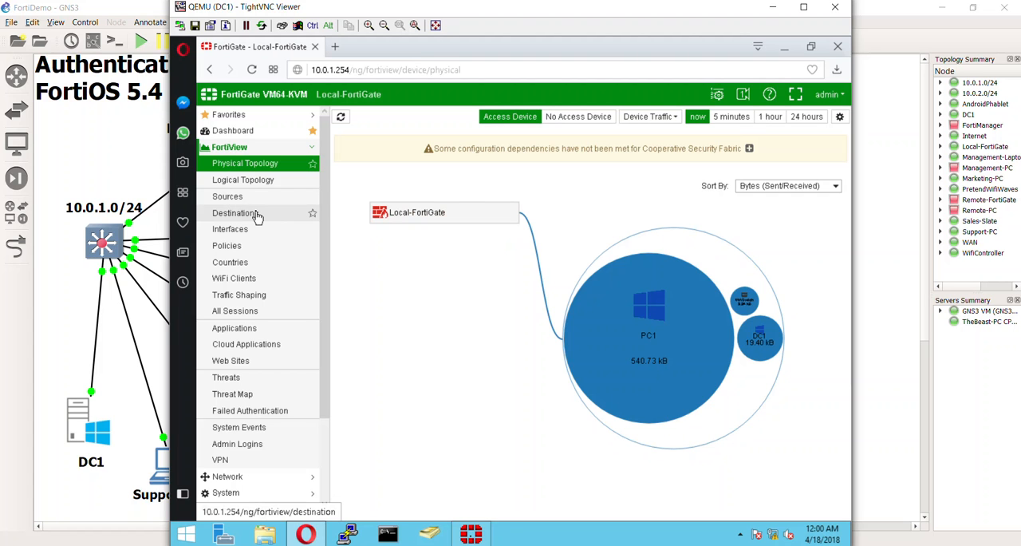
left_click(259, 183)
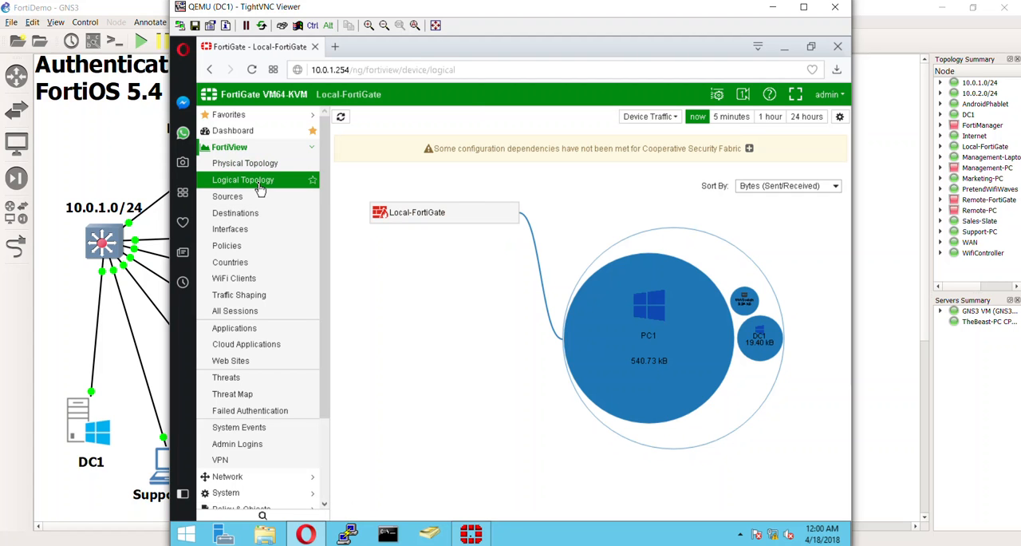
mouse_move(750, 373)
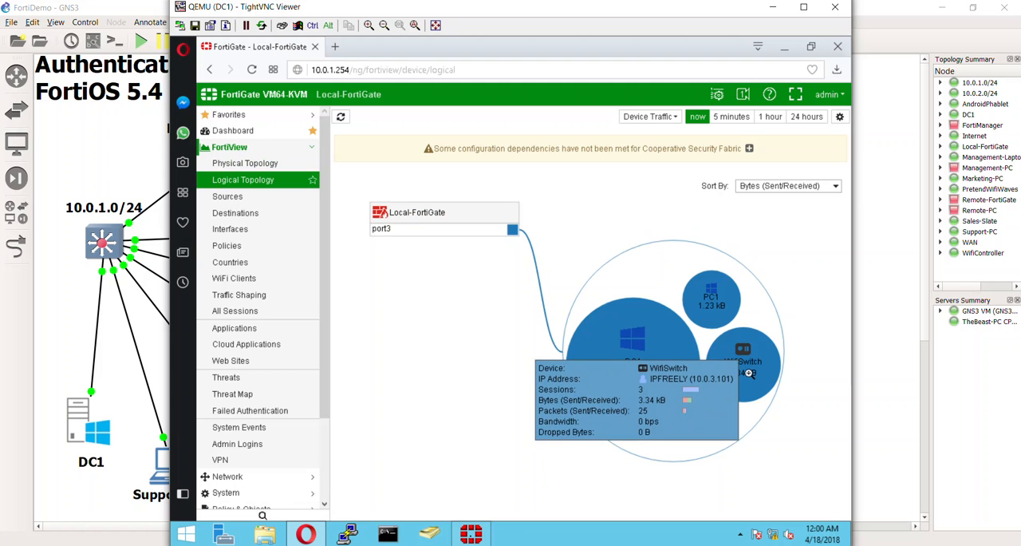
left_click(750, 372)
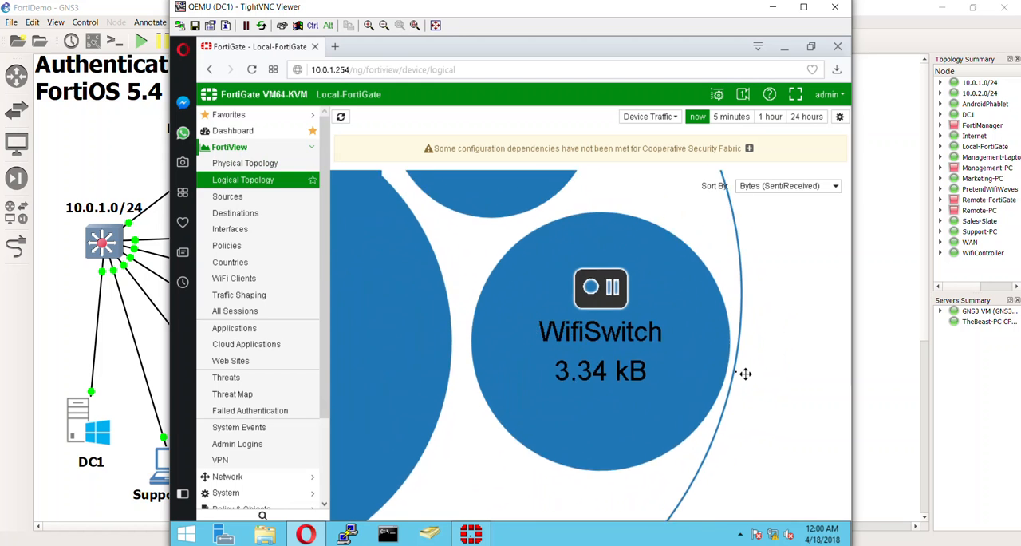
left_click(642, 319)
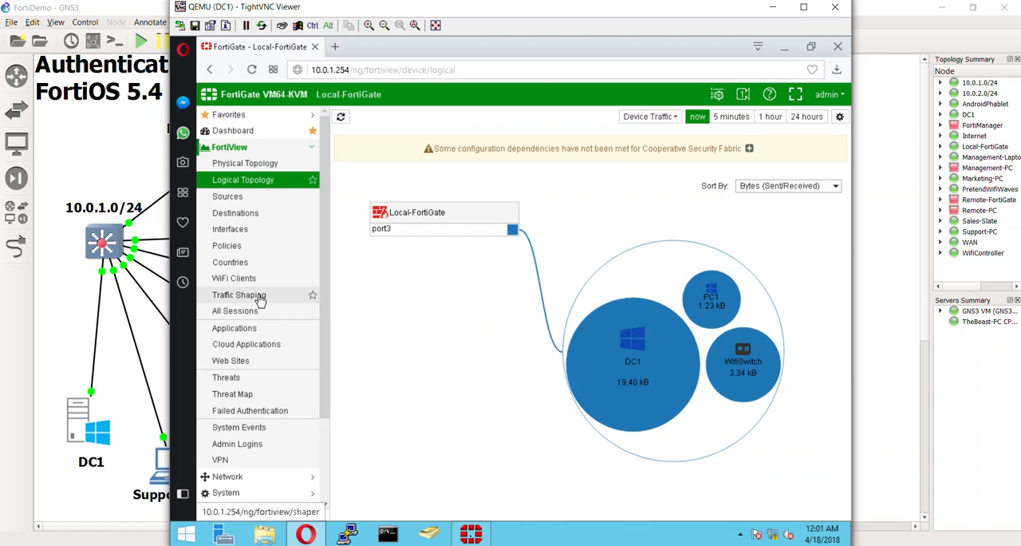
left_click(246, 314)
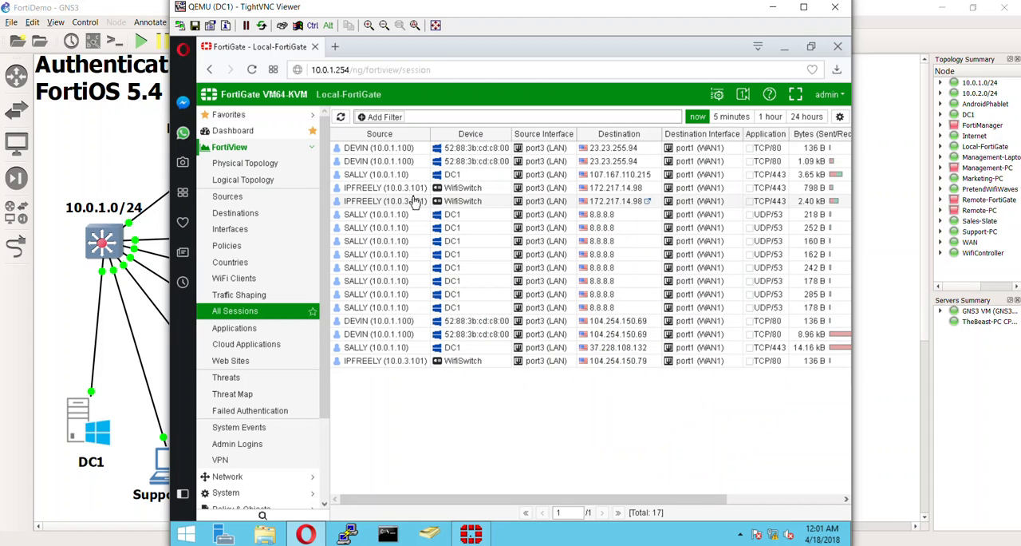
left_click(340, 116)
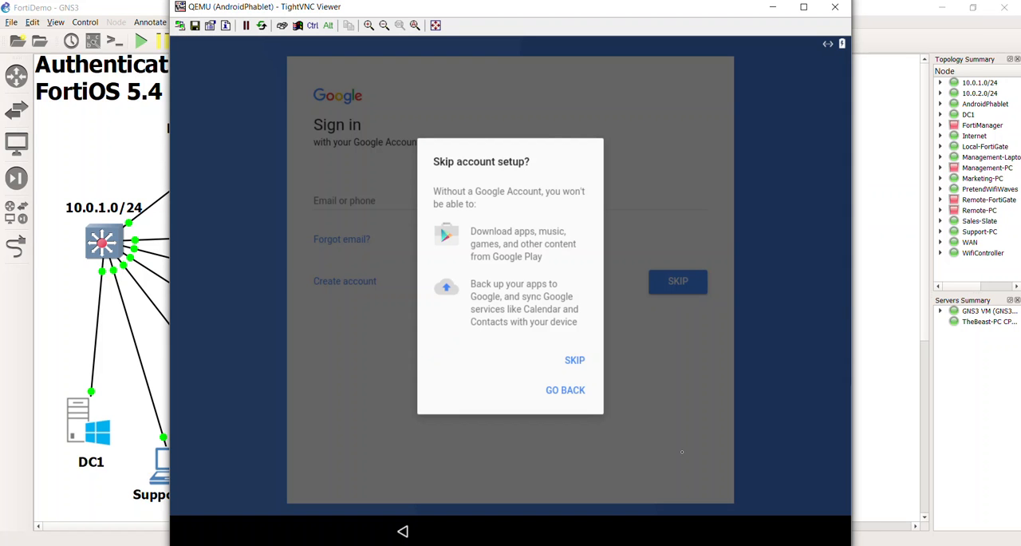
Step: Skip the Google account setup on AndroidPhablet, accept the default date and time, and enter a name for the phone
left_click(573, 361)
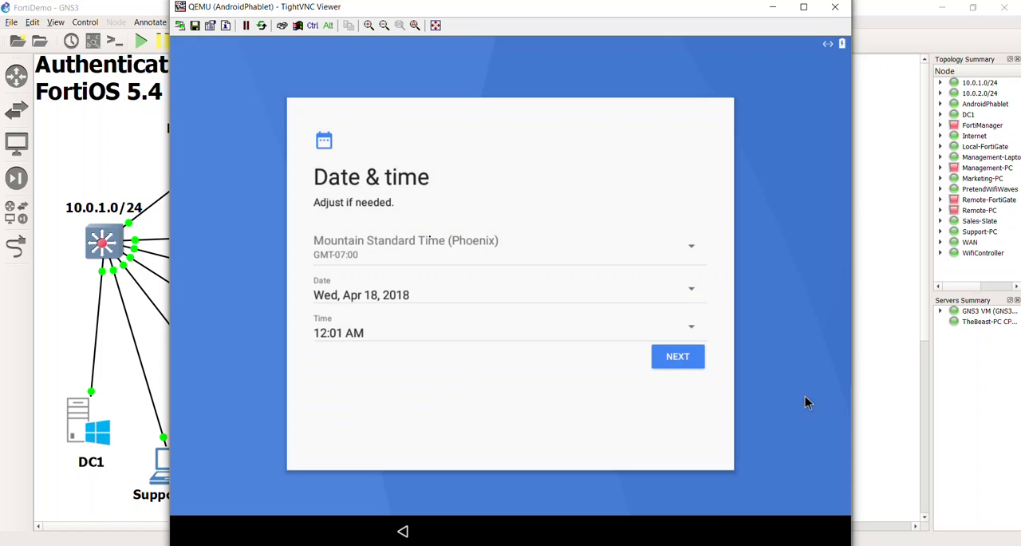
left_click(679, 360)
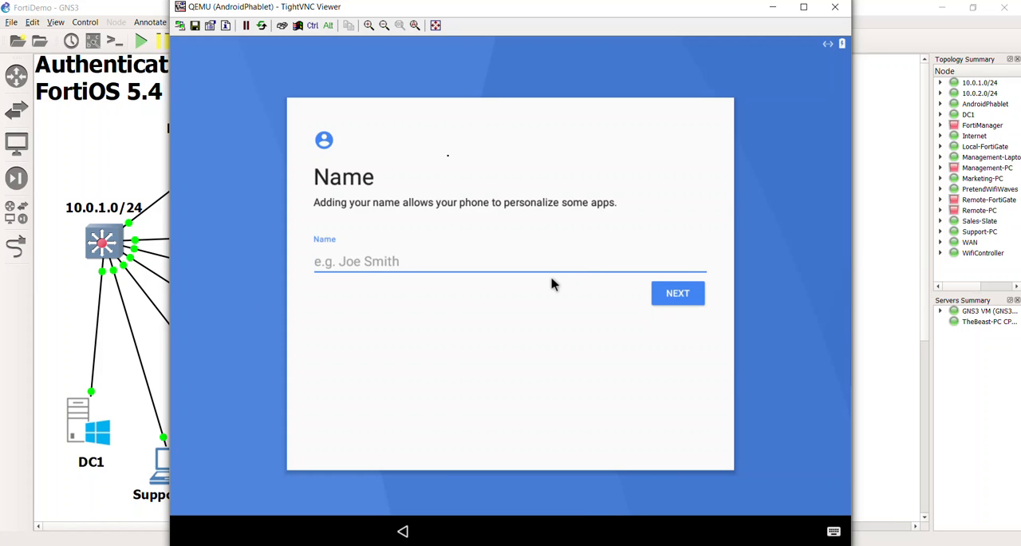
type("Sally;")
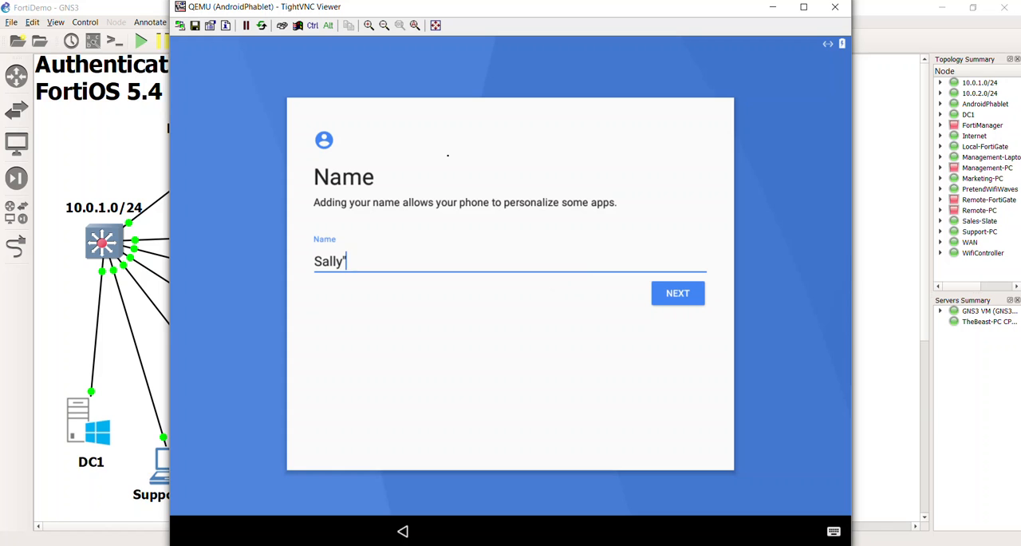
type("s Phone")
key("Tab")
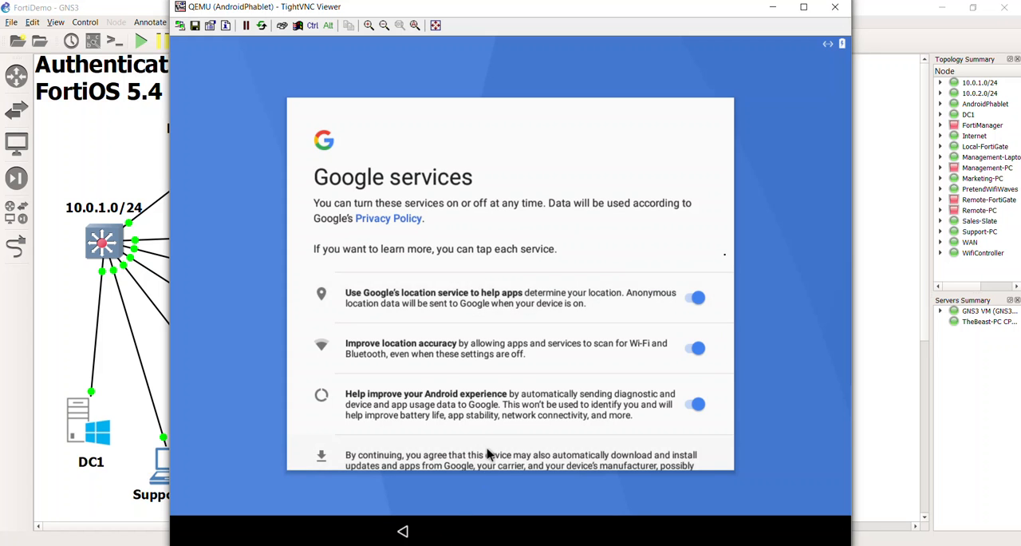
Step: Accept the default Google services and finish the Android setup without adding anything else
scroll(492, 452, "down", 3)
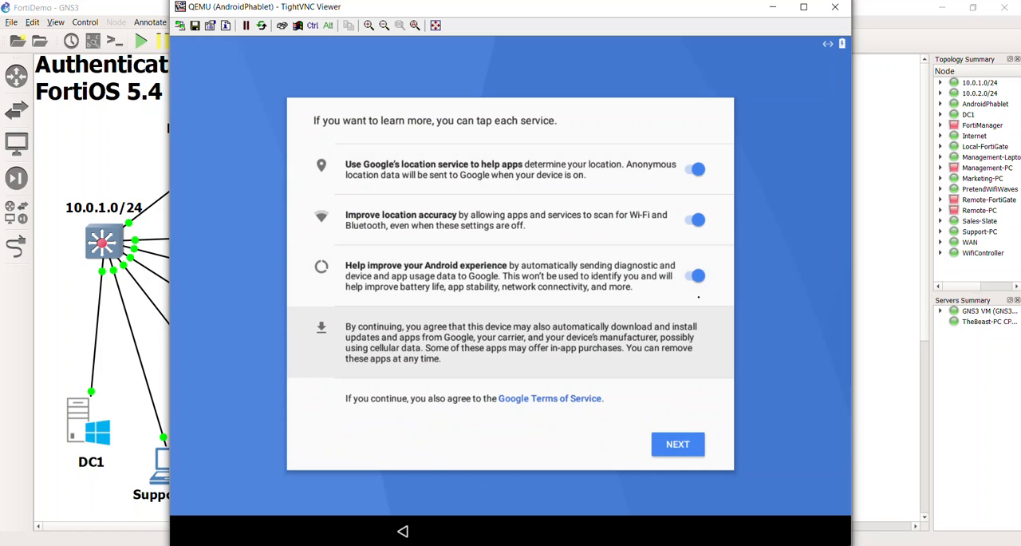
left_click(668, 453)
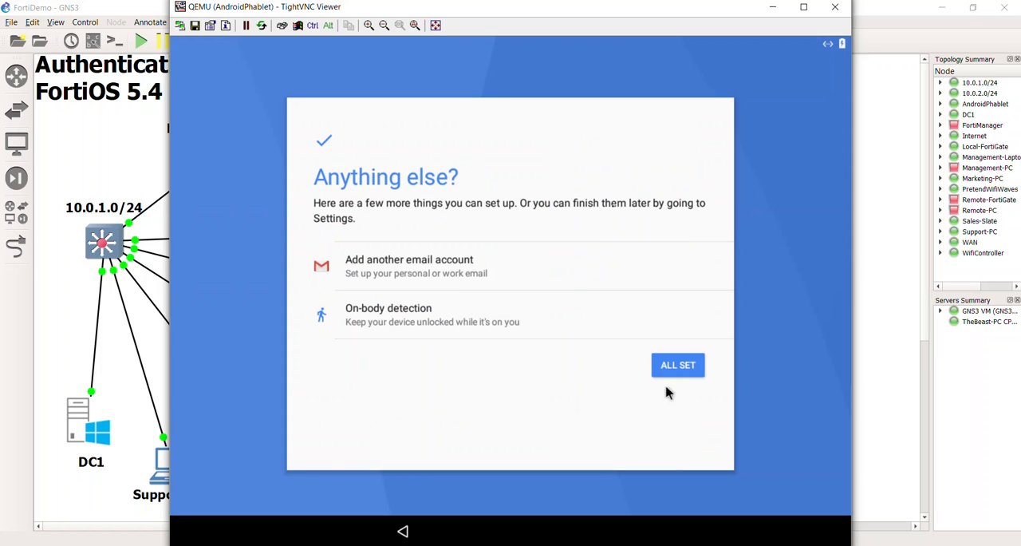
left_click(678, 365)
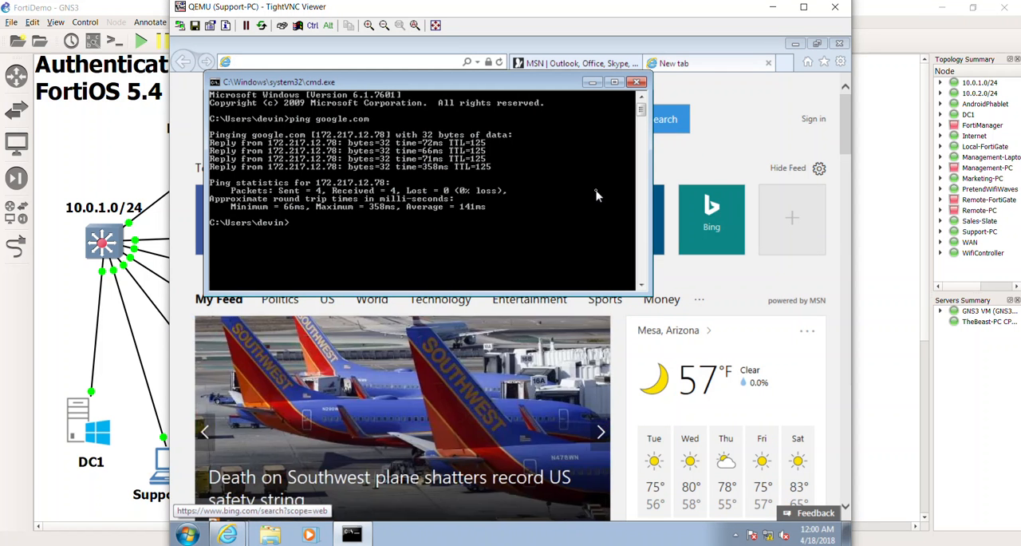
Step: Close the Support-PC command prompt and console, and sign in to Marketing-PC by entering the account password
left_click(636, 83)
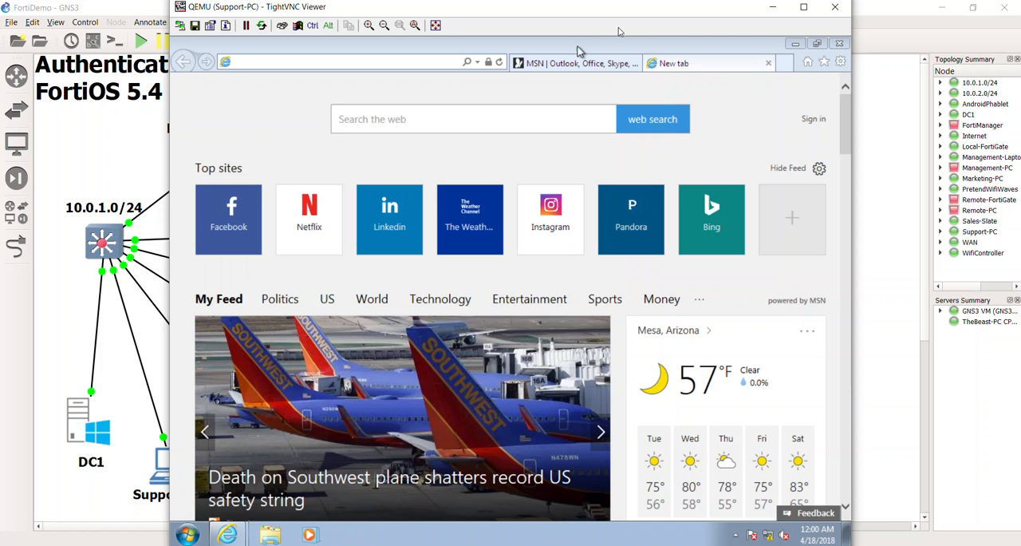
left_click(836, 9)
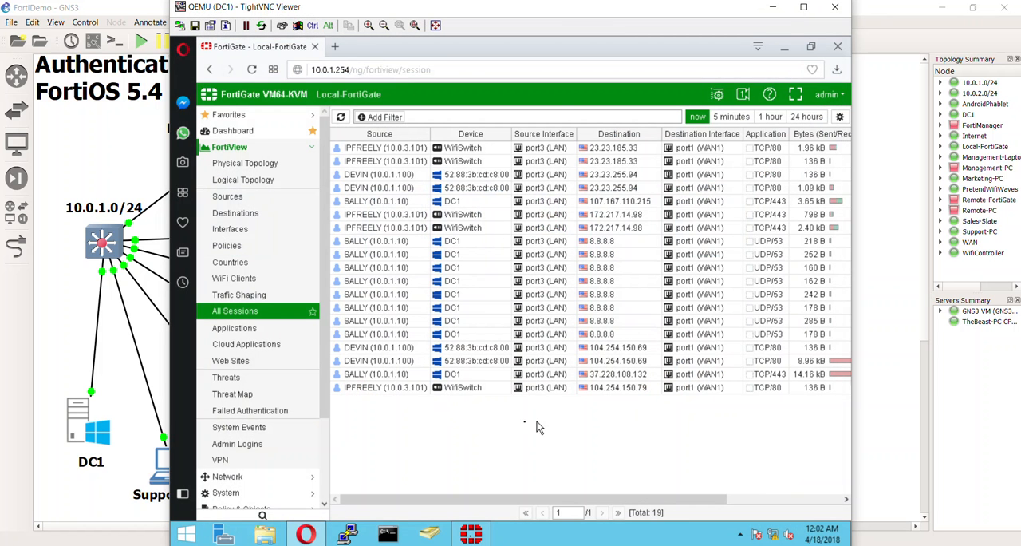
left_click(119, 456)
double_click(281, 361)
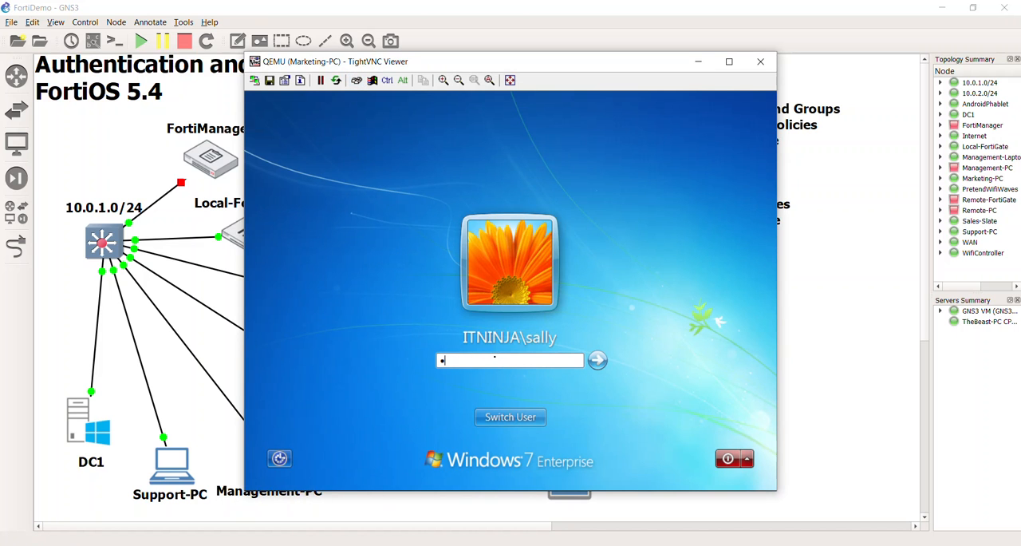
key("Return")
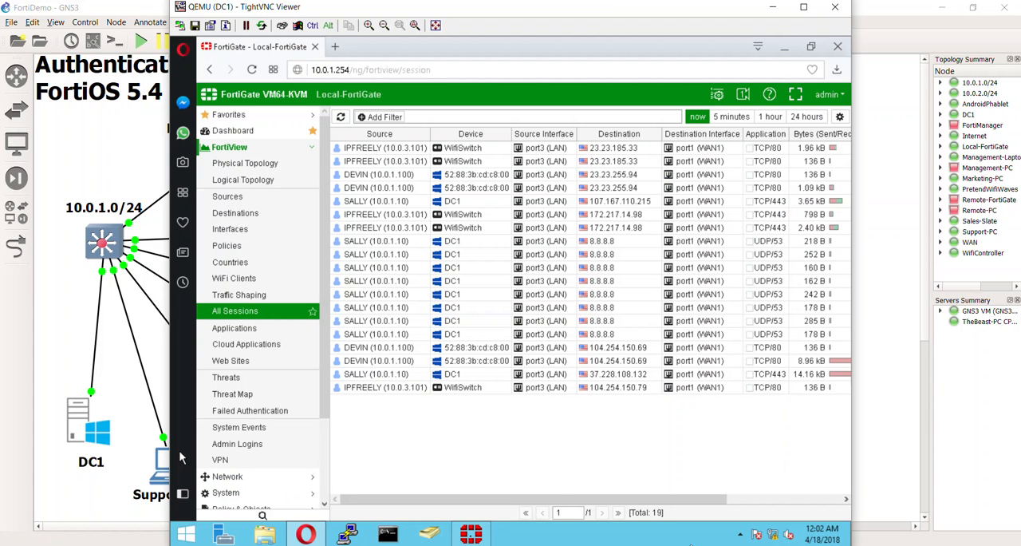
Step: Refresh the logon users list in the Fortinet Single Sign On Agent on DC1 and examine the details of its entries
left_click(472, 534)
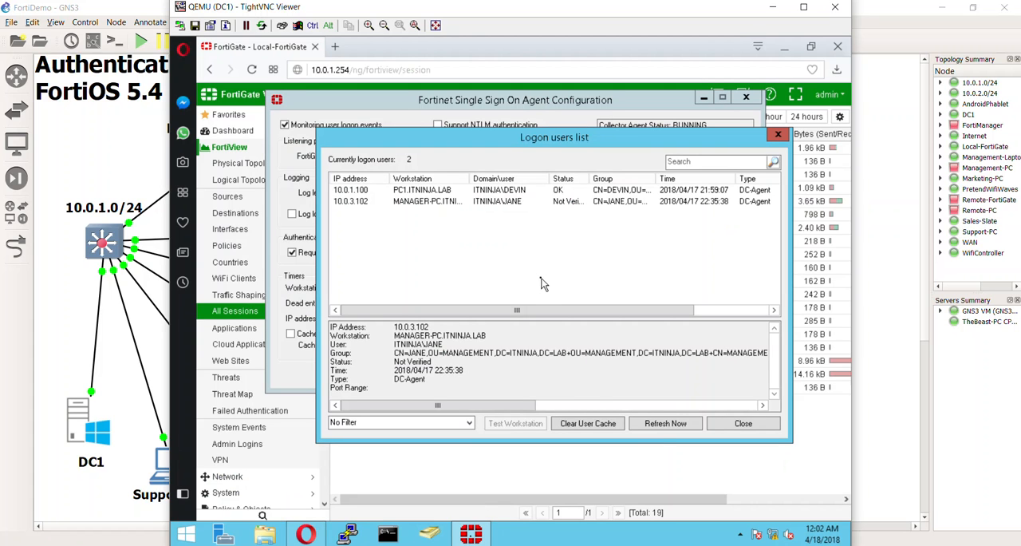
left_click(661, 425)
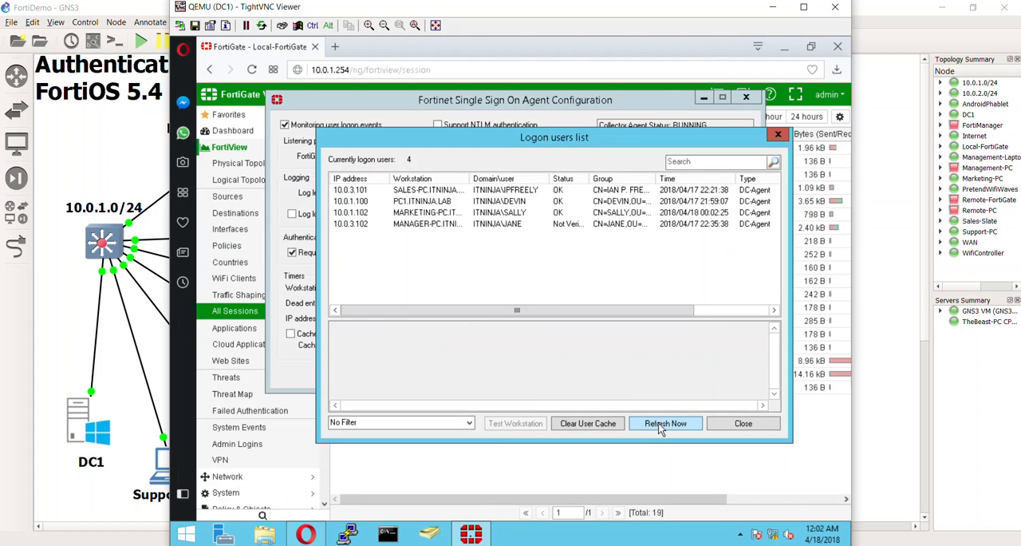
left_click(490, 212)
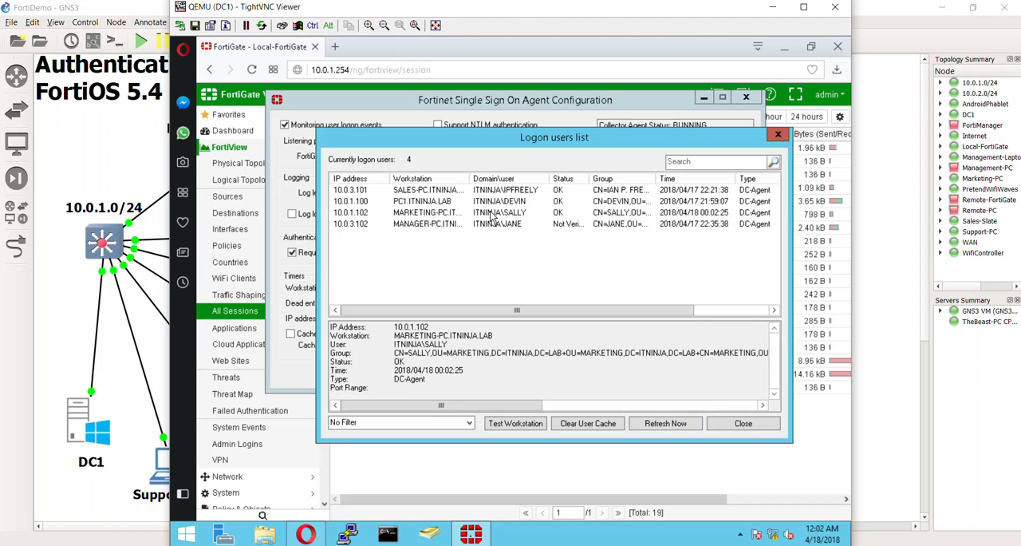
left_click(525, 191)
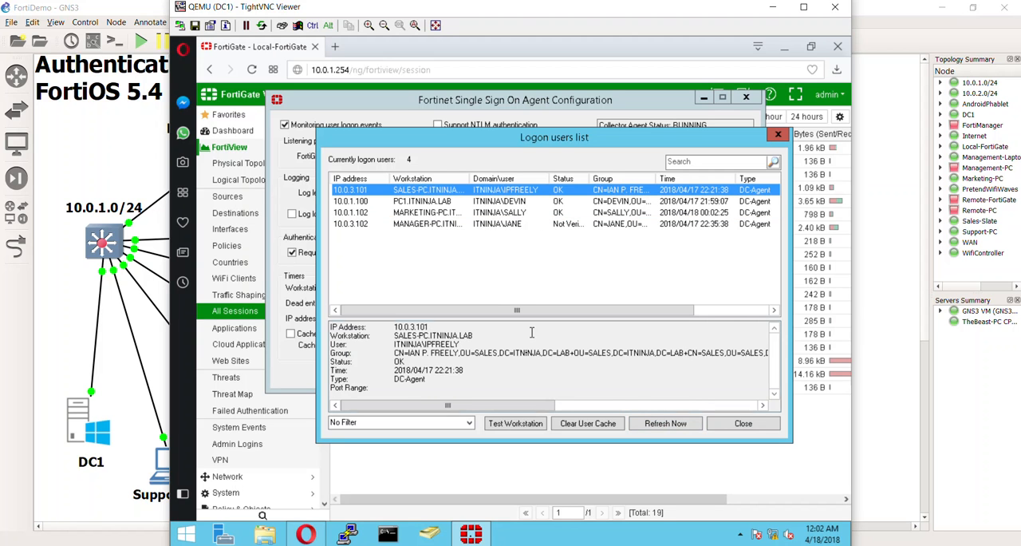
left_click(534, 225)
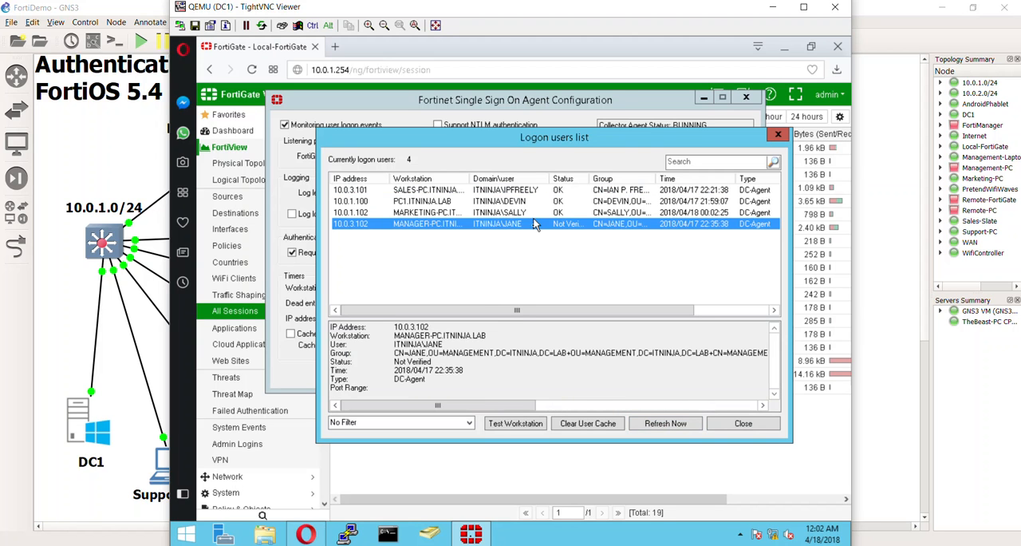
left_click(478, 213)
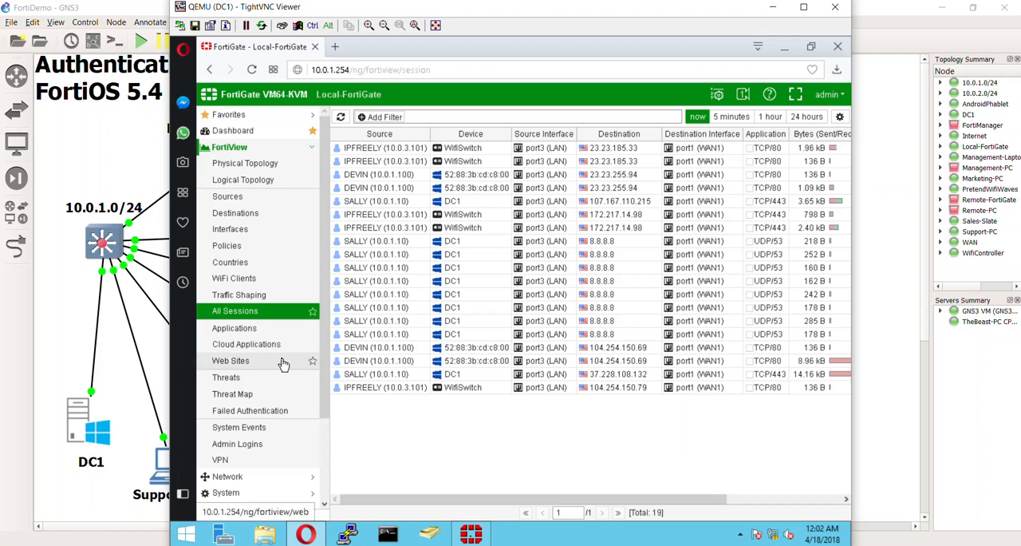
Step: Open the FortiGate's Firewall User Monitor and show all FSSO logons
scroll(261, 487, "down", 2)
left_click(262, 502)
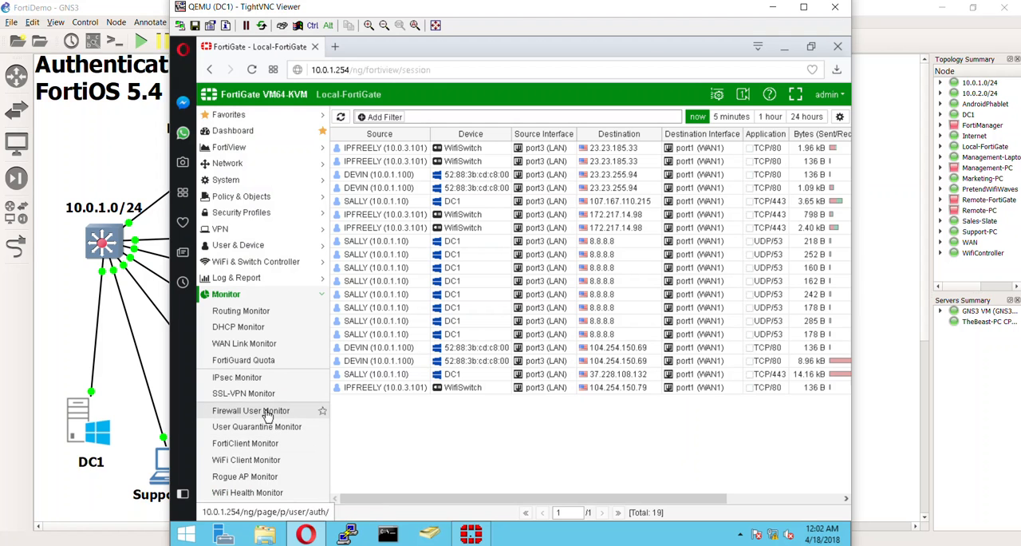
left_click(268, 413)
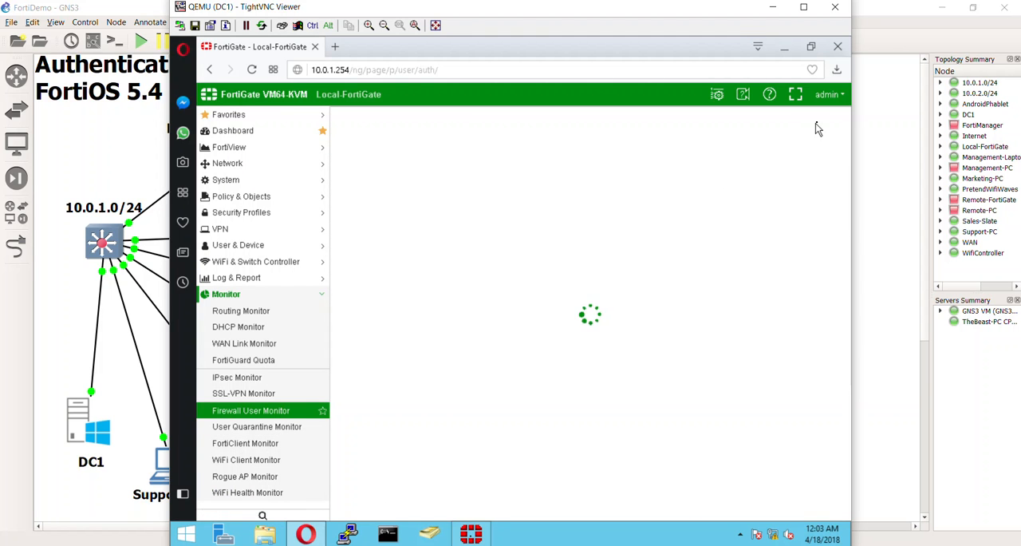
left_click(842, 118)
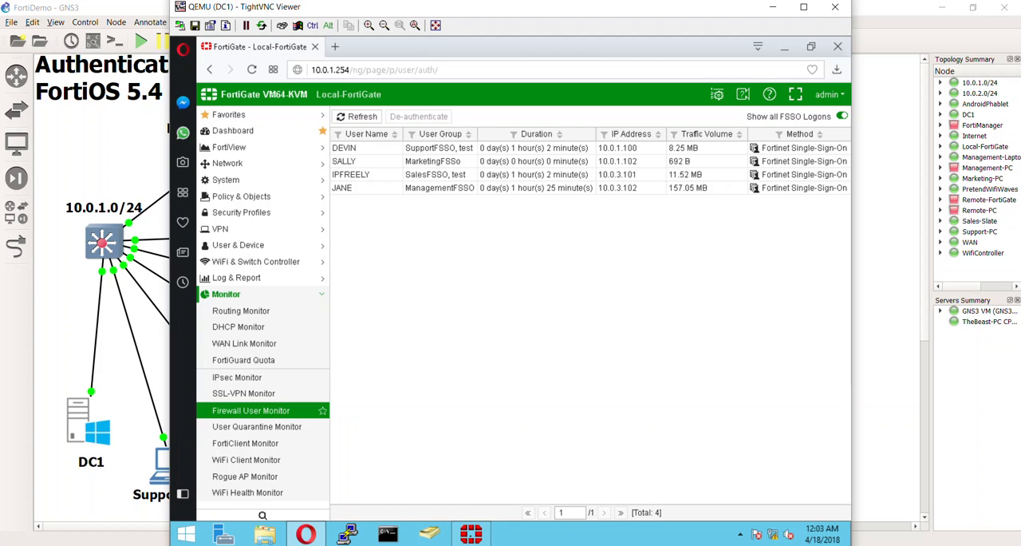
Step: Switch to the Marketing-PC console and ping 8.8.8.8 from a command prompt
mouse_move(780, 545)
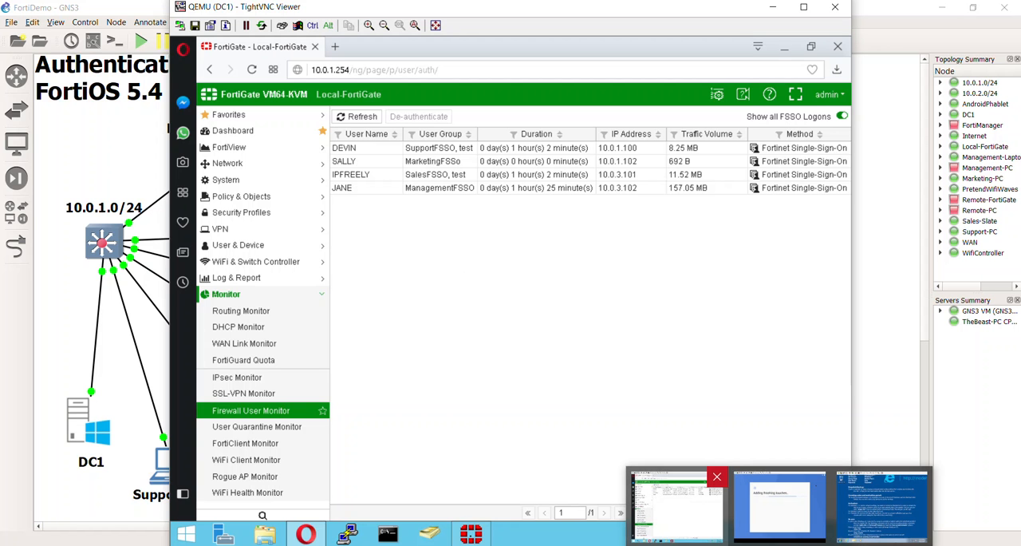
left_click(883, 509)
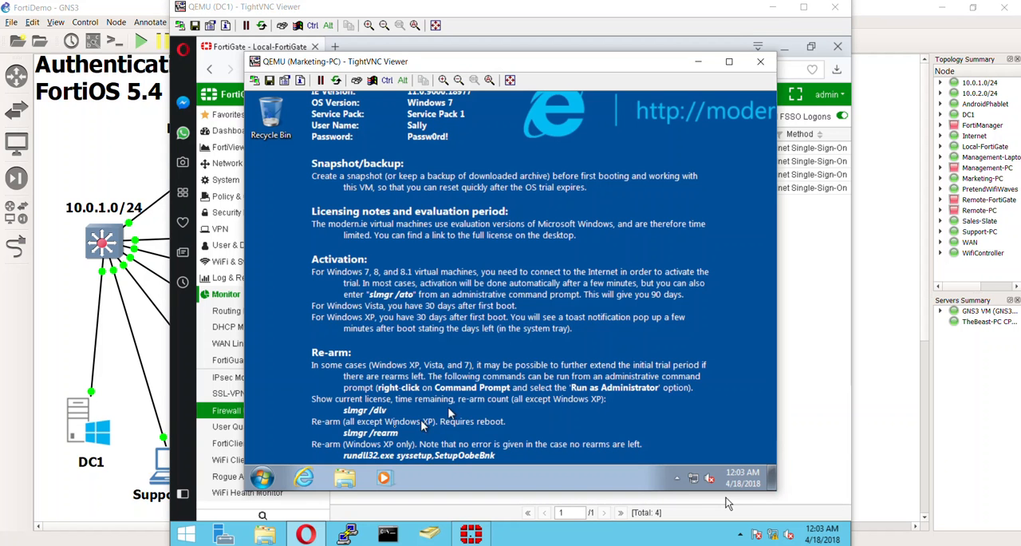
left_click(263, 477)
left_click(339, 443)
type("com")
key("BackSpace")
key("BackSpace")
key("BackSpace")
type("cmd")
key("Return")
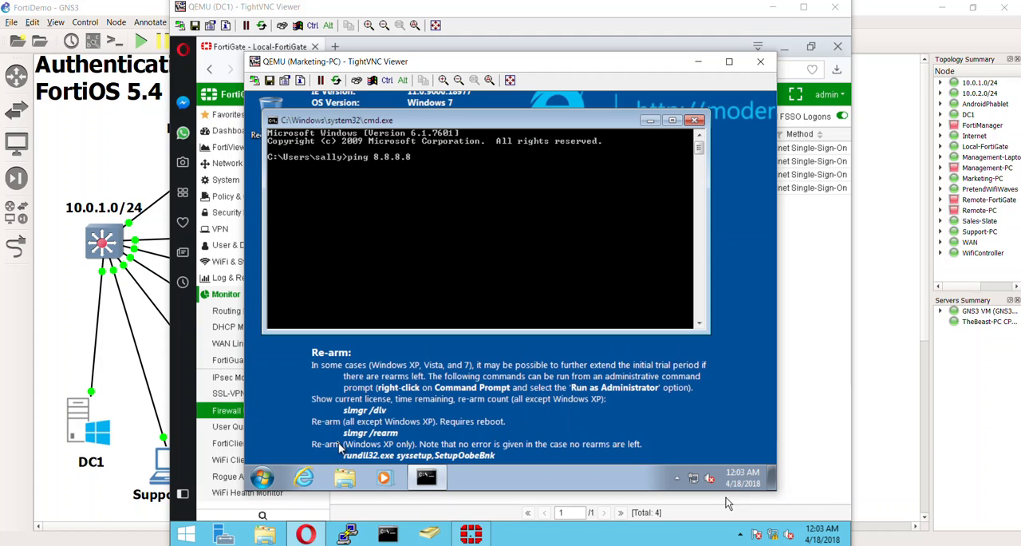
key("Return")
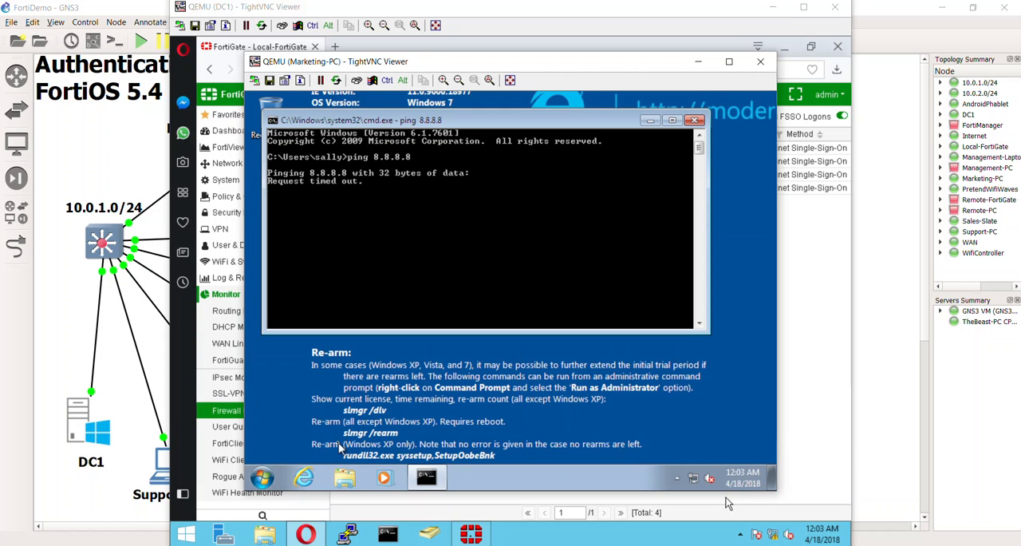
Step: Close the Marketing-PC command prompt, load the MSN home page in Internet Explorer without restoring the last session, and return to DC1
left_click(696, 122)
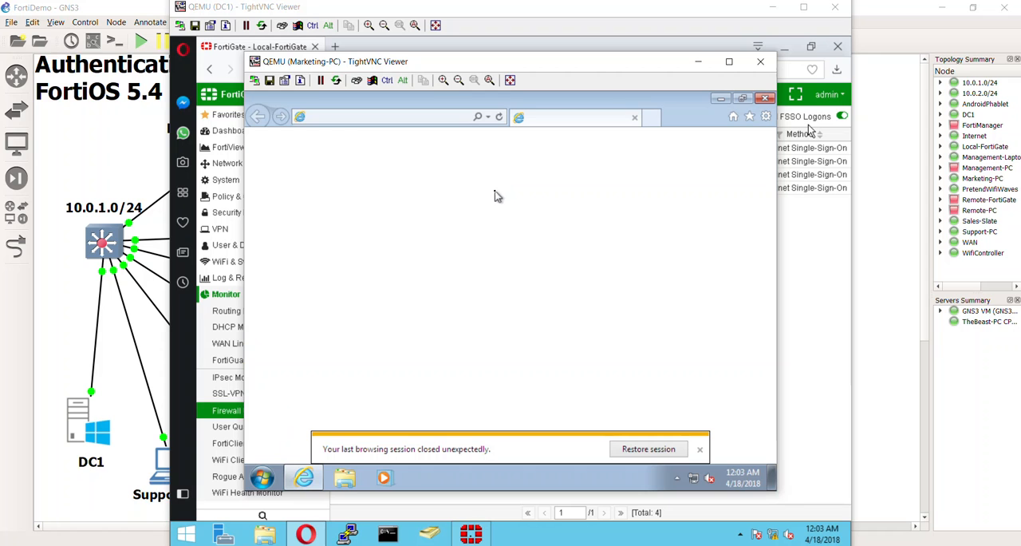
left_click(700, 450)
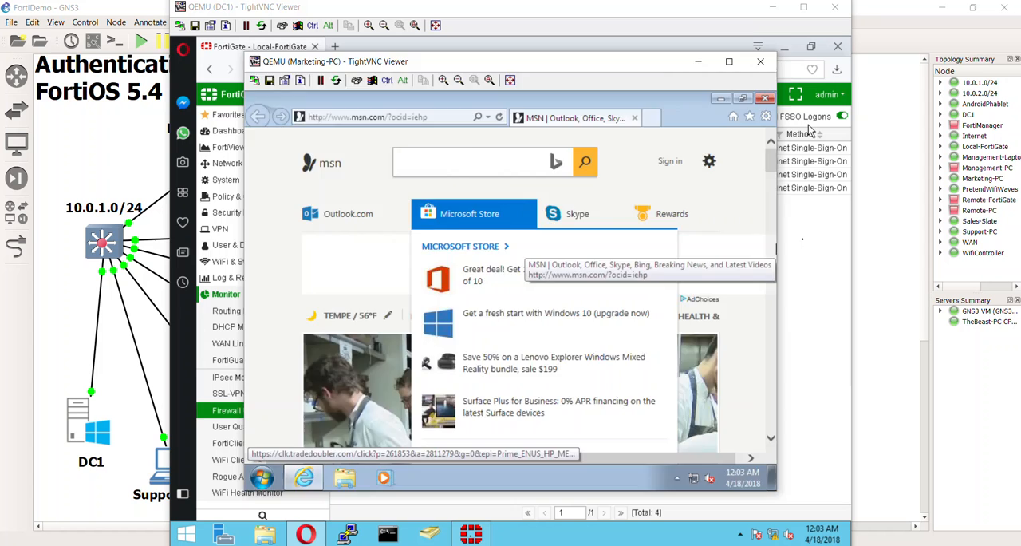
left_click(809, 244)
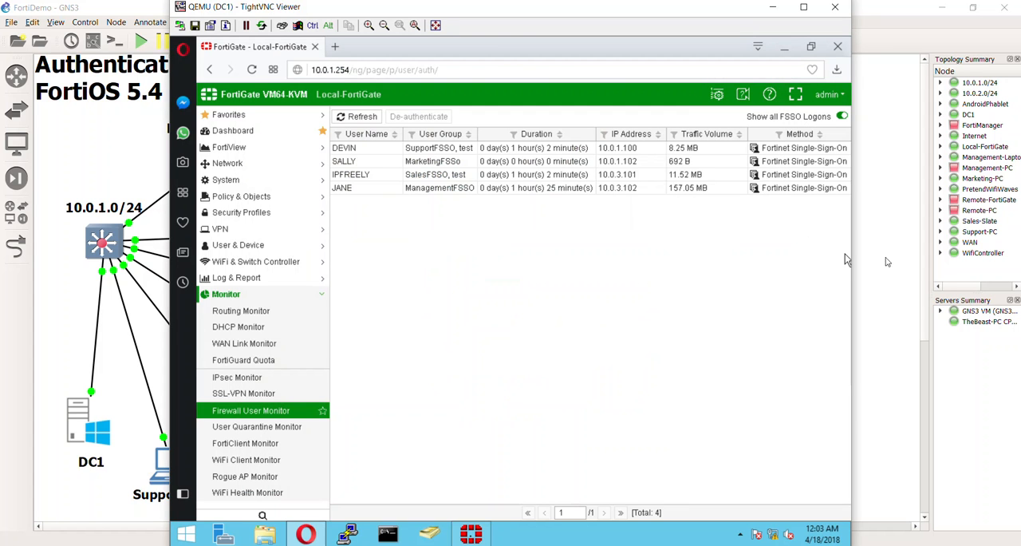
Step: Switch to the AndroidPhablet console, launch Chrome, and open a new tab
key("alt+Tab")
key("alt+Tab")
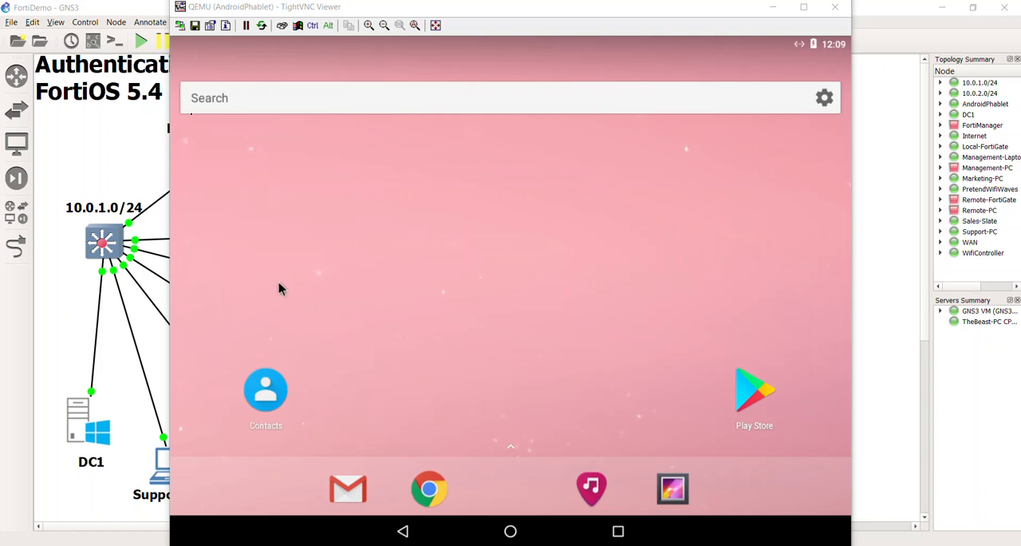
left_click(276, 189)
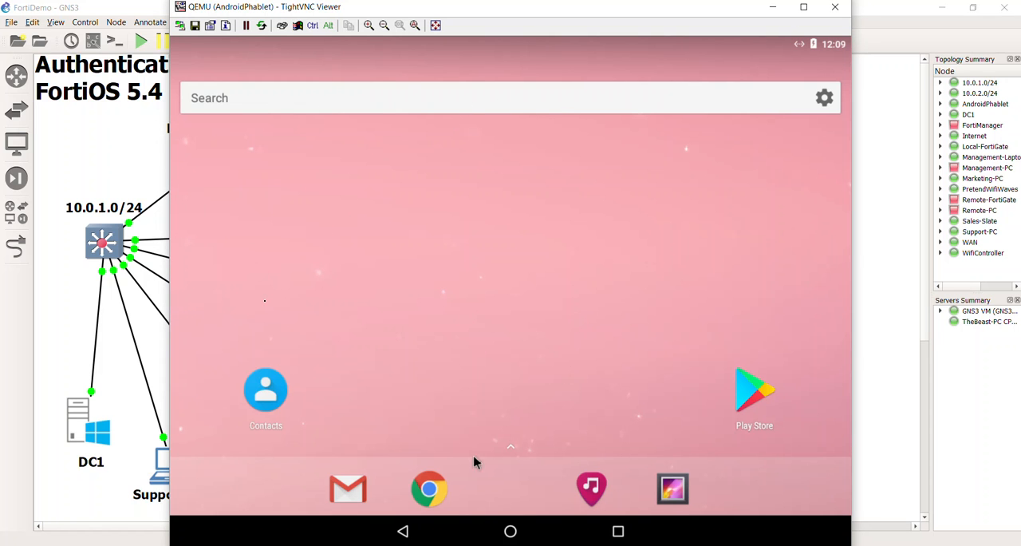
left_click(431, 486)
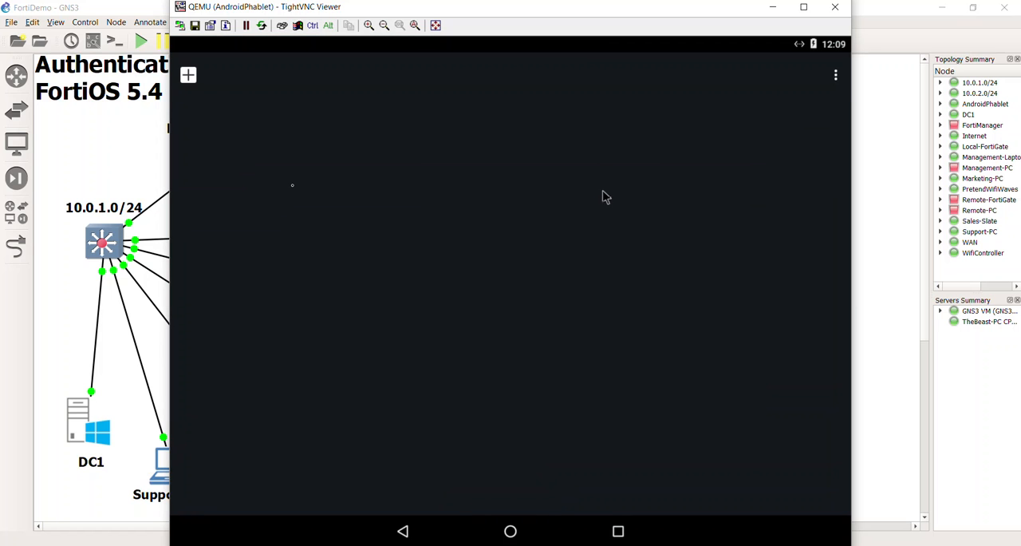
mouse_move(370, 8)
left_mouse_down()
mouse_move(392, 70)
mouse_move(414, 12)
mouse_move(385, 17)
left_mouse_up()
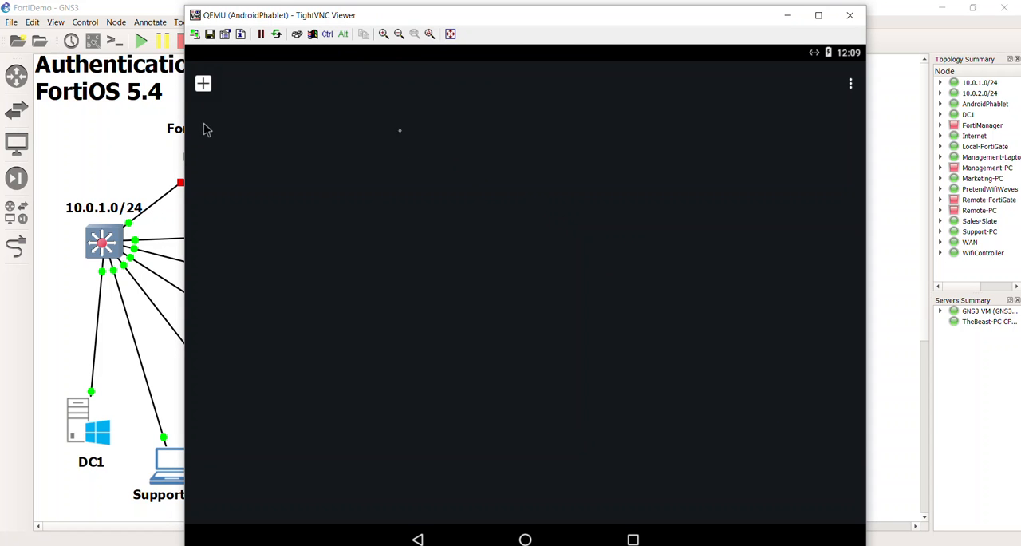
left_click(204, 83)
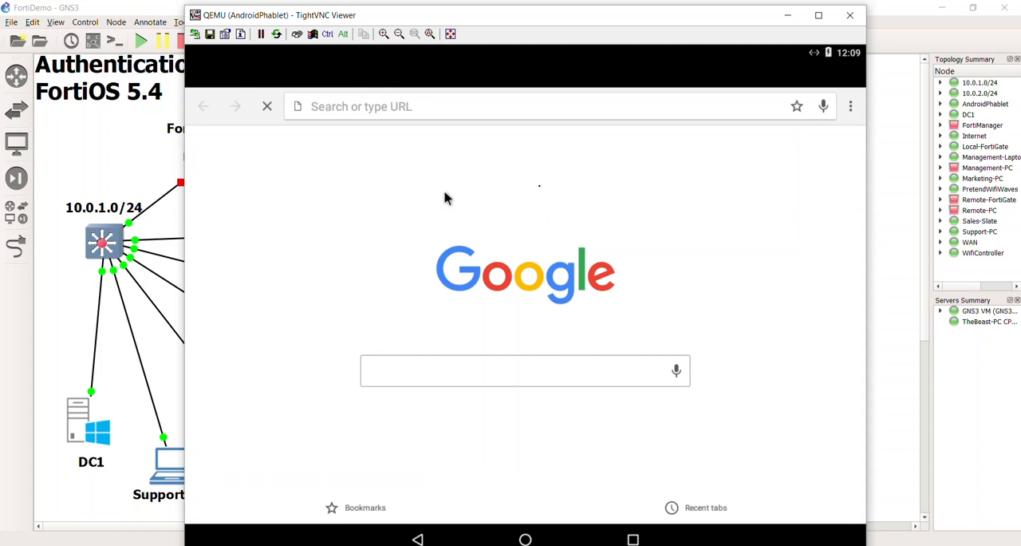
Step: Search the web for "hello world" in Chrome on AndroidPhablet and look through the results
left_click(501, 374)
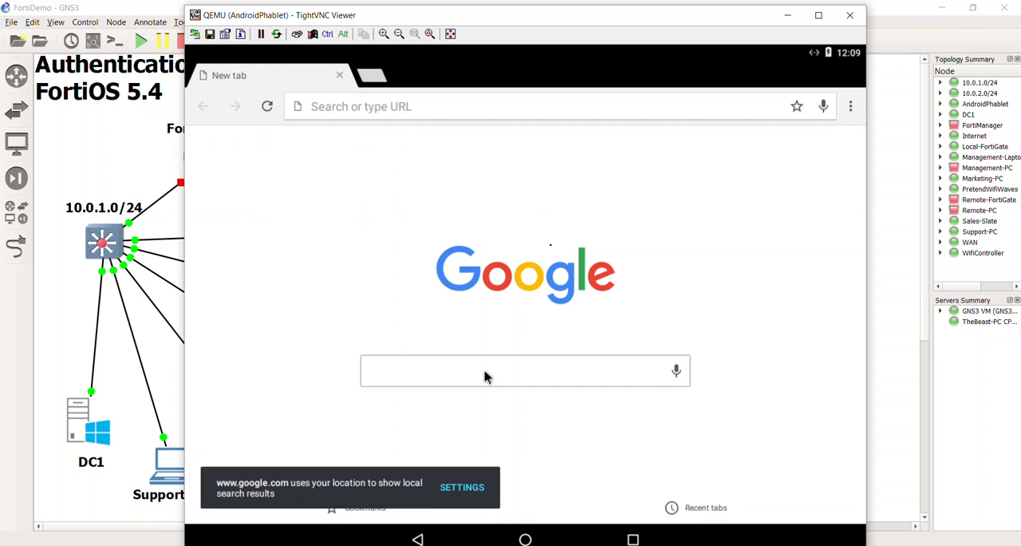
left_click(389, 115)
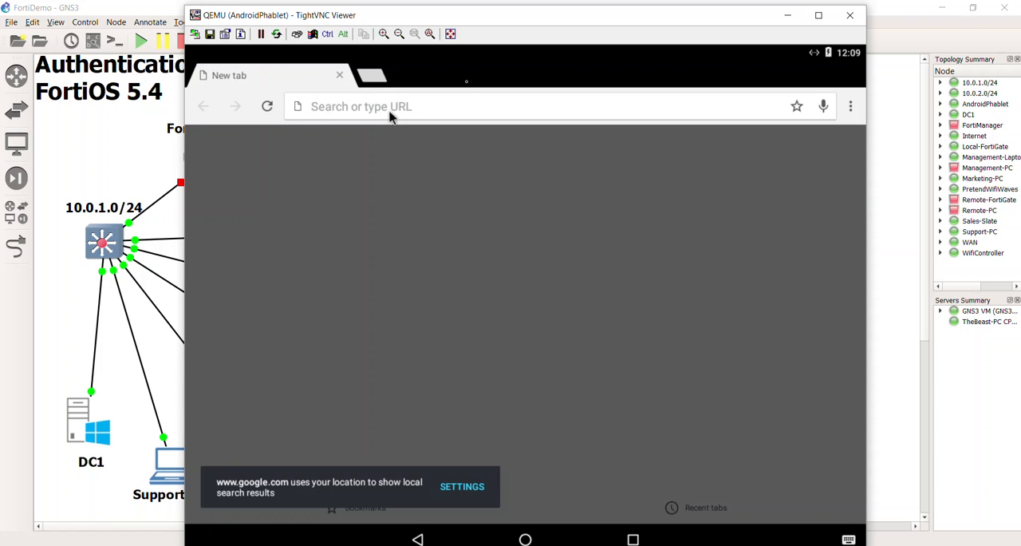
type("hello world")
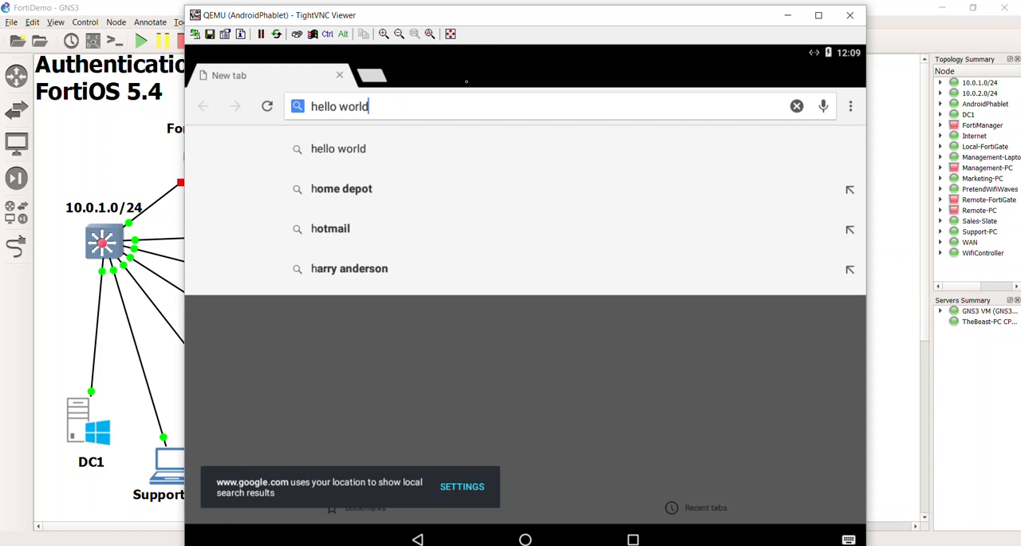
key("Return")
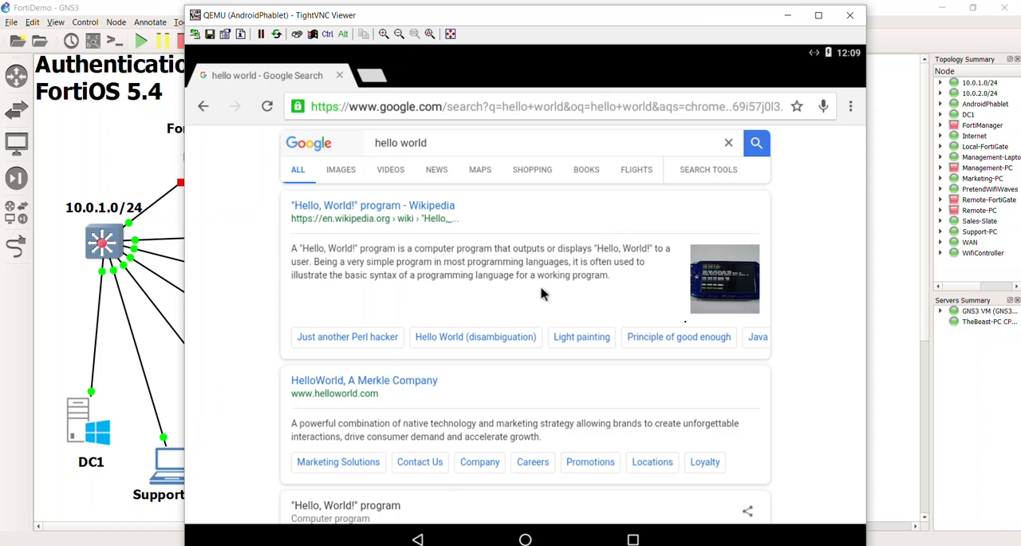
scroll(616, 224, "down", 1)
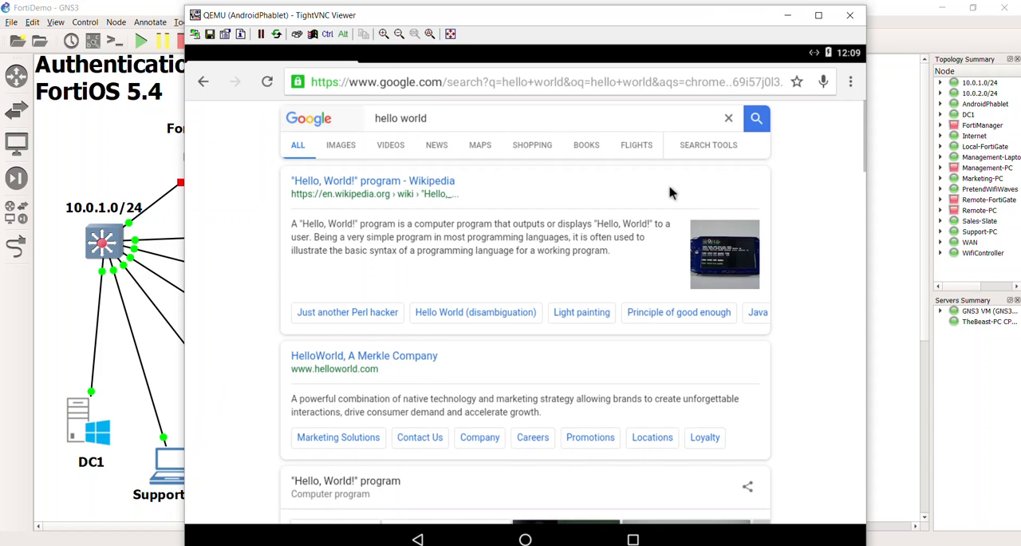
scroll(616, 224, "down", 1)
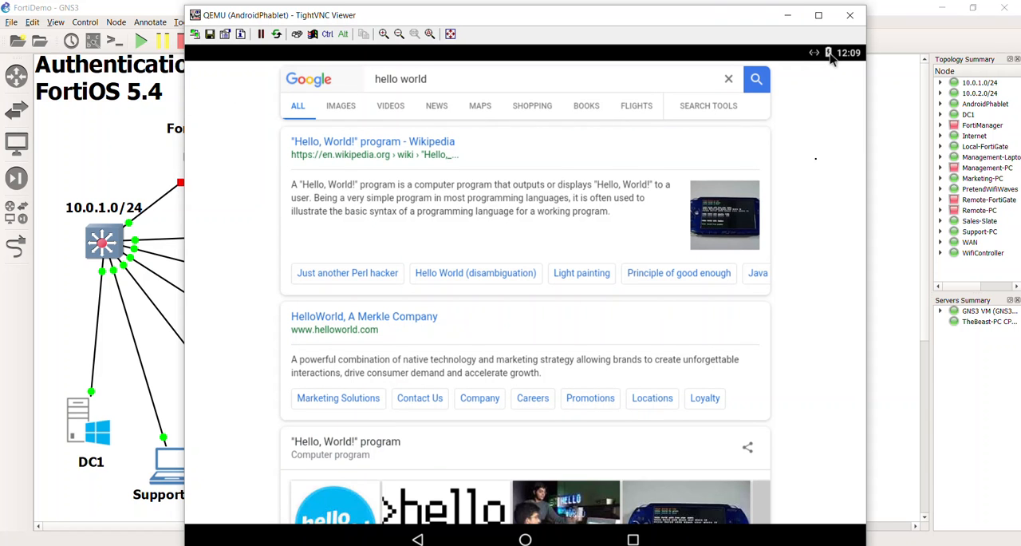
Step: Open the Android settings and show the tablet's Status page under About tablet to check its IP address
left_click_drag(833, 58, 826, 87)
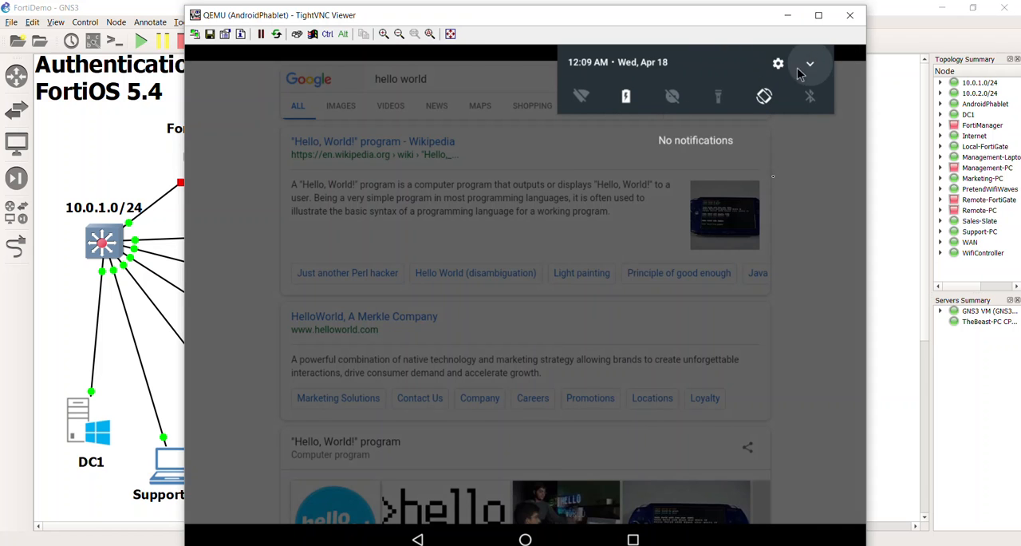
left_click(780, 66)
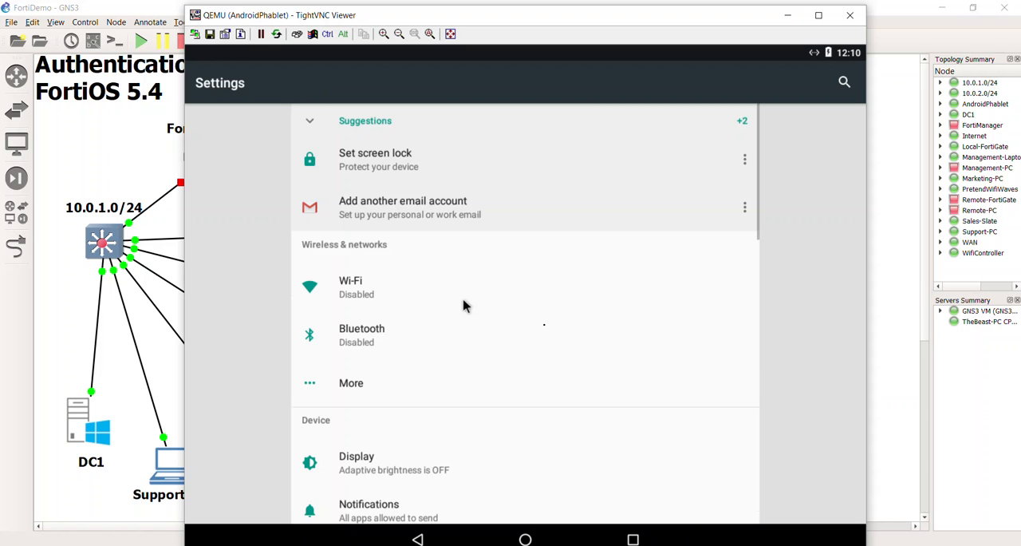
scroll(465, 307, "down", 10)
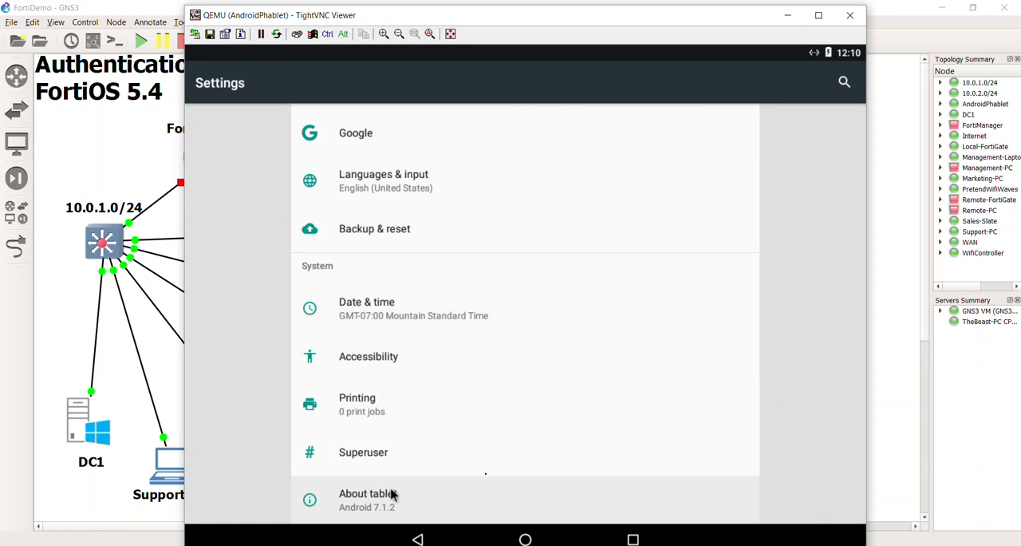
scroll(391, 489, "down", 1)
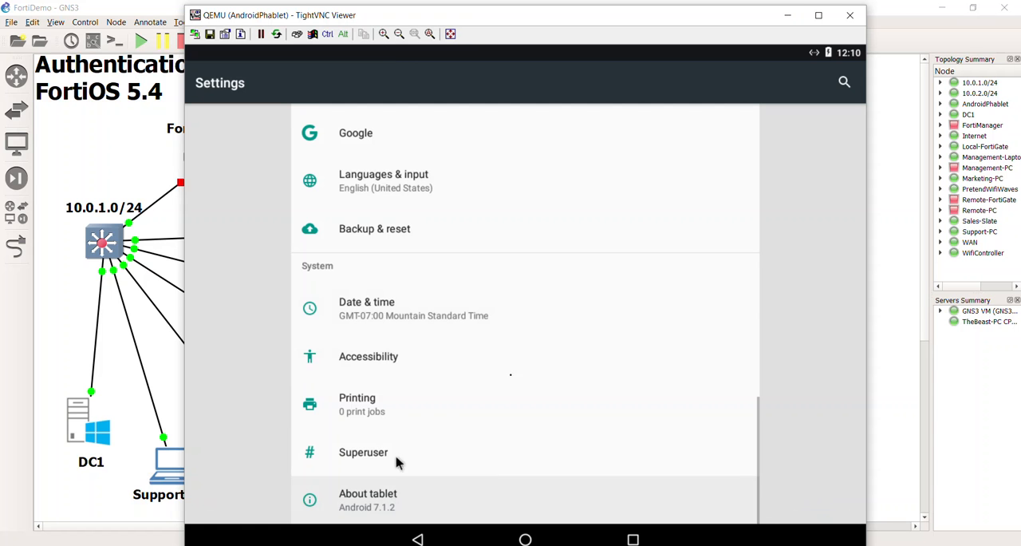
scroll(425, 358, "down", 1)
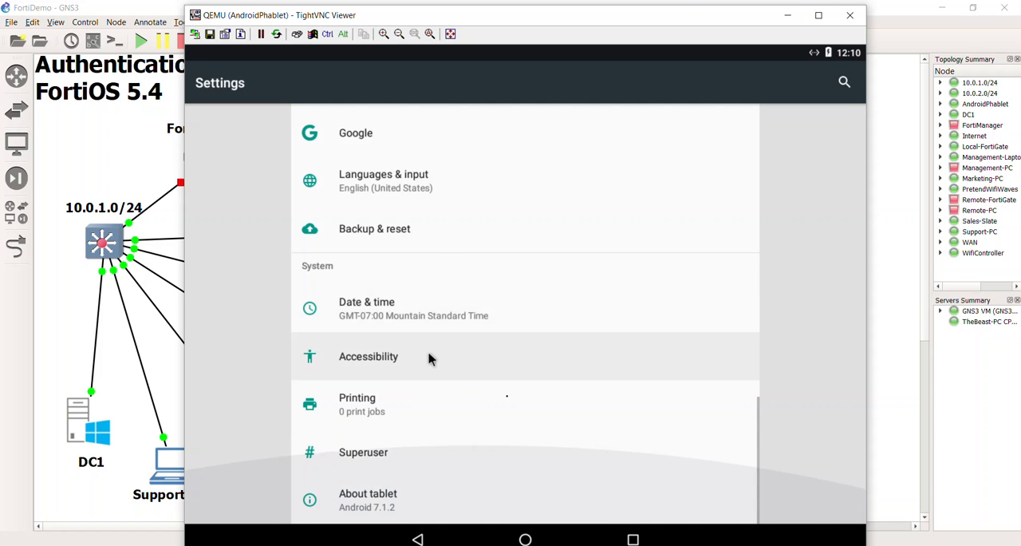
scroll(426, 358, "up", 15)
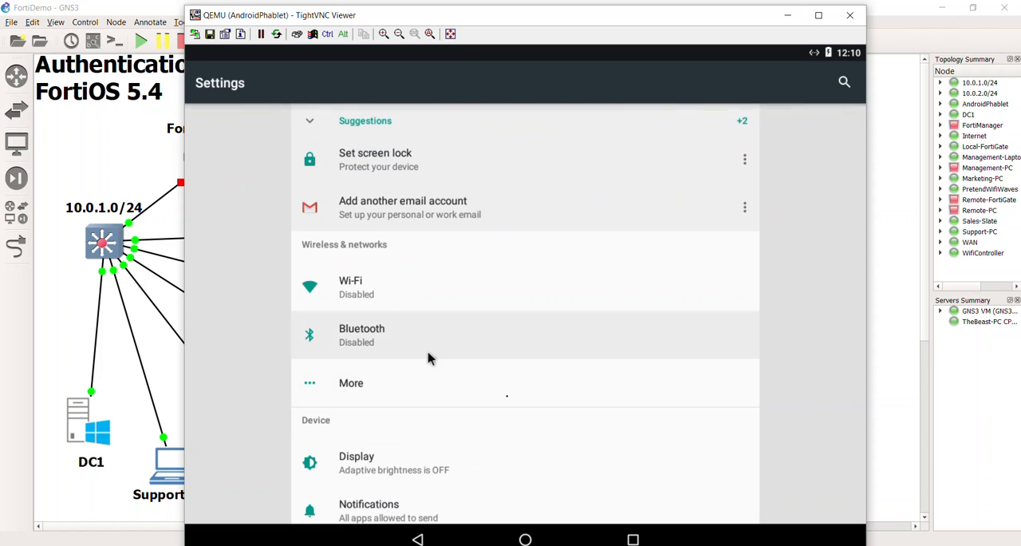
scroll(427, 359, "down", 15)
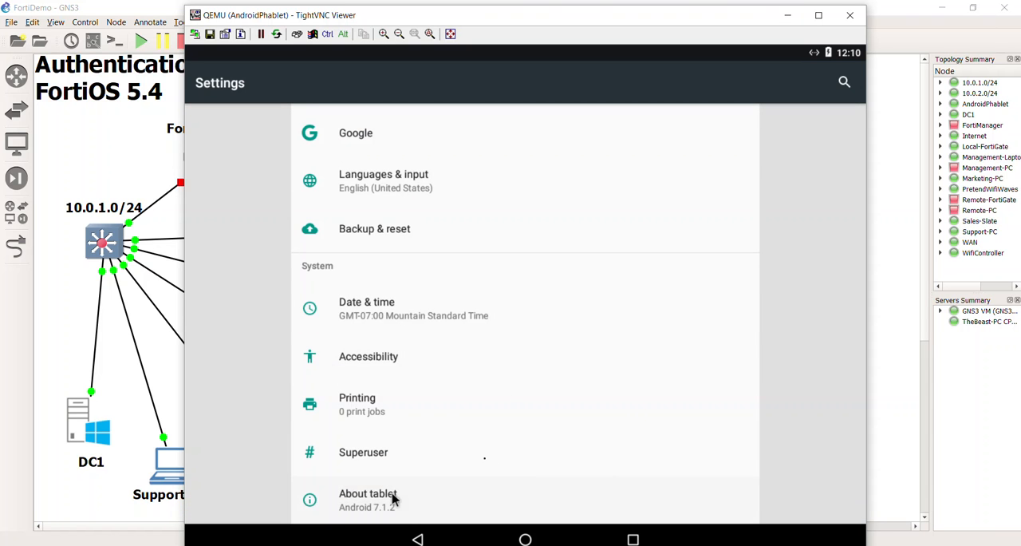
left_click(392, 494)
scroll(432, 342, "down", 5)
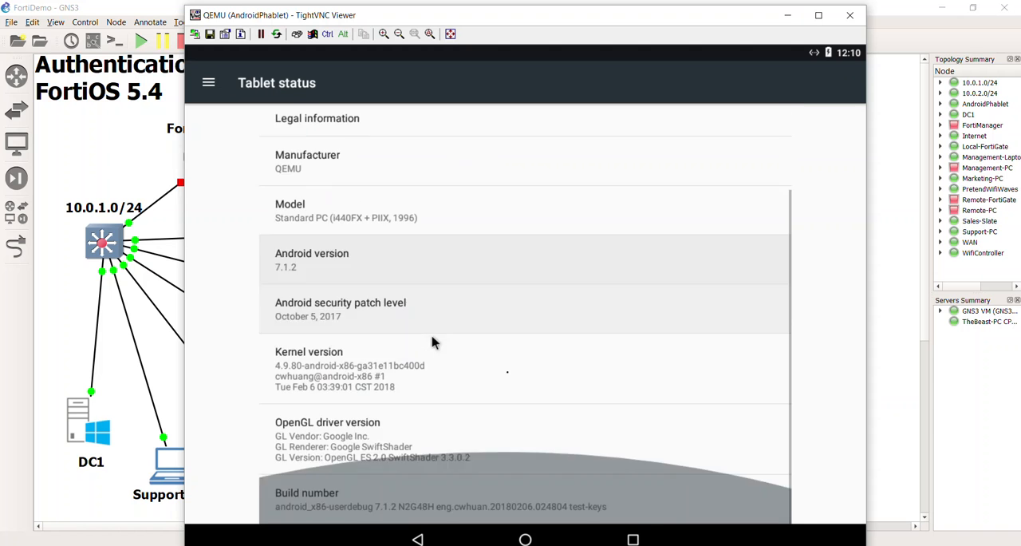
scroll(430, 344, "up", 5)
left_click(373, 160)
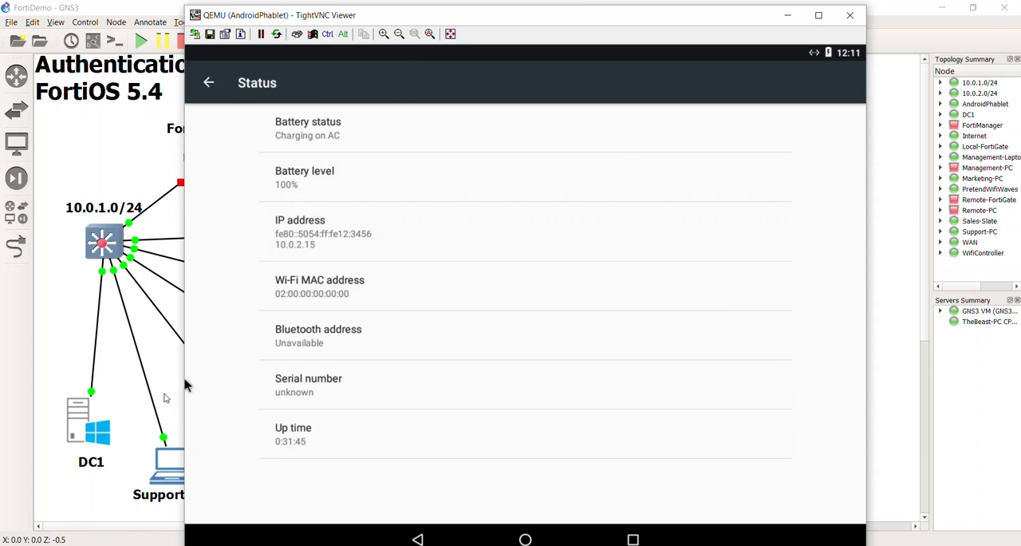
Step: Return to the GNS3 topology, reopen the AndroidPhablet console, and leave the tablet's status page for the Android home screen
left_click(167, 392)
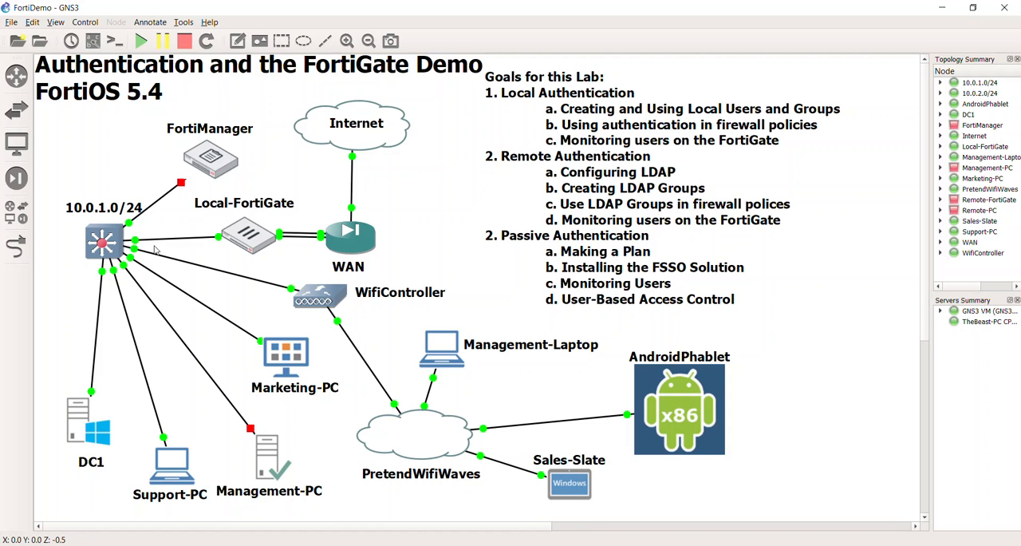
double_click(671, 411)
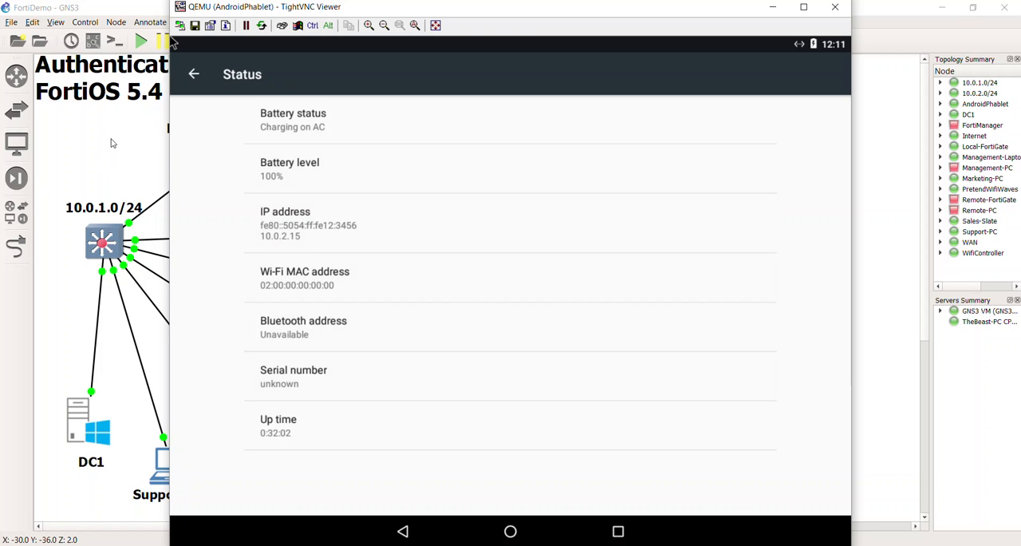
left_click(195, 75)
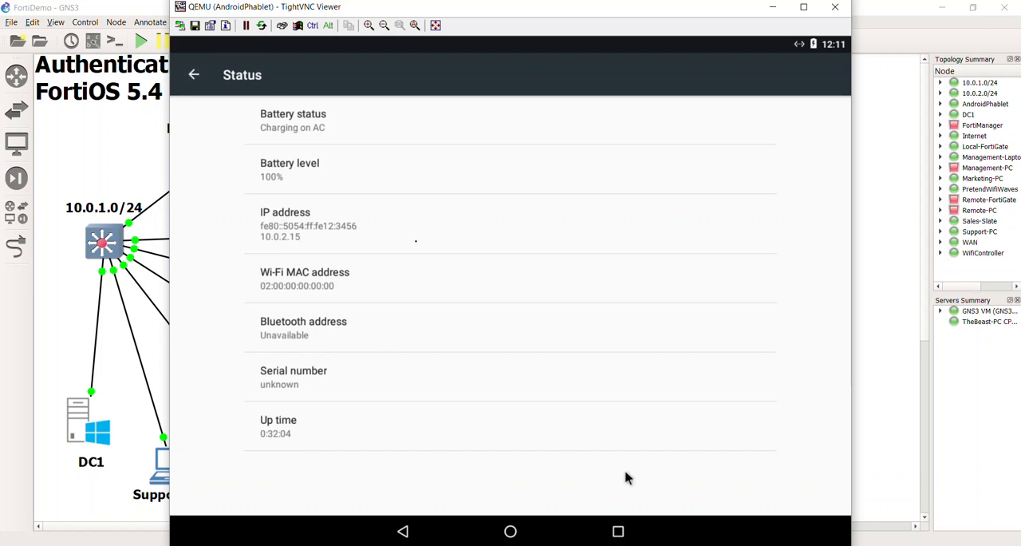
scroll(584, 452, "up", 2)
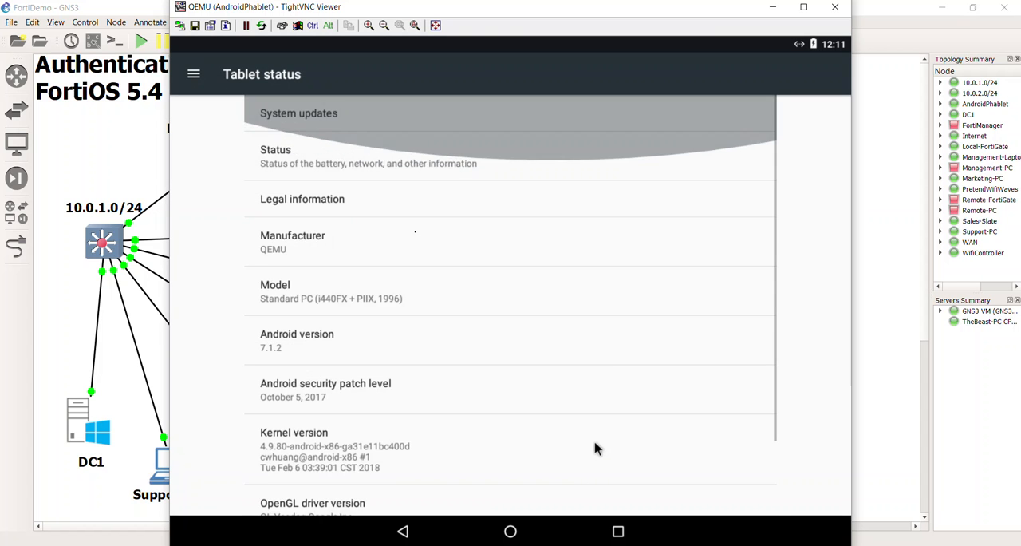
scroll(596, 447, "down", 5)
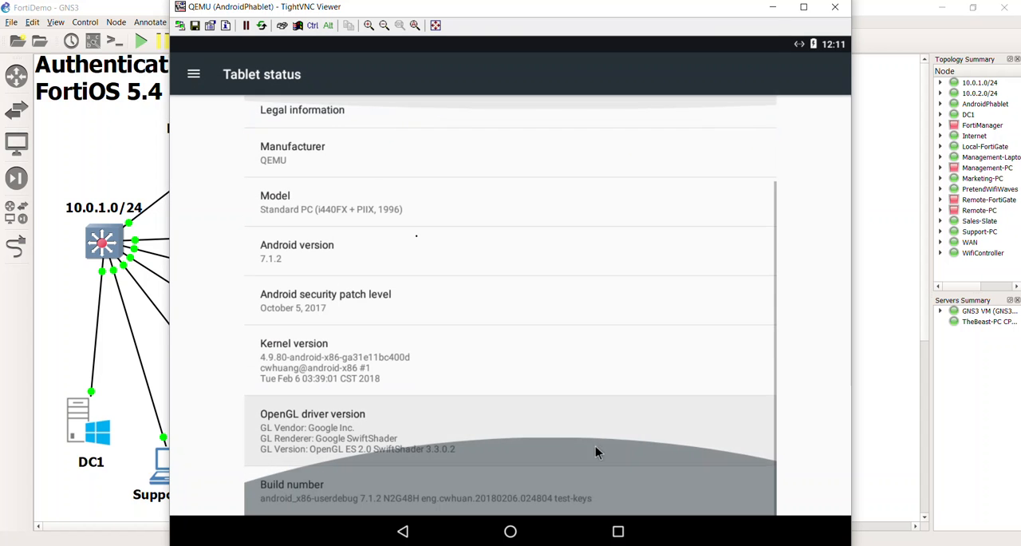
left_click(499, 527)
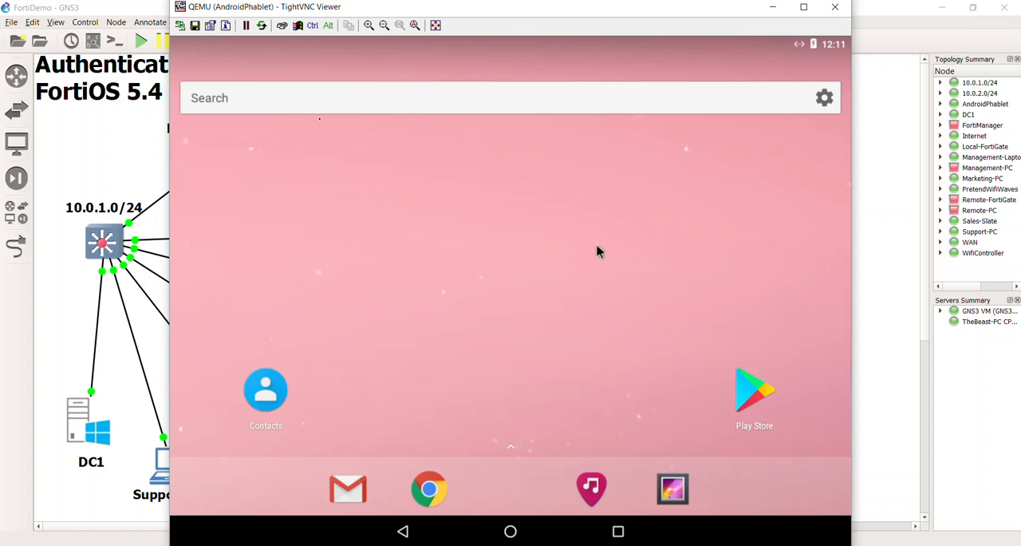
left_click_drag(613, 180, 851, 322)
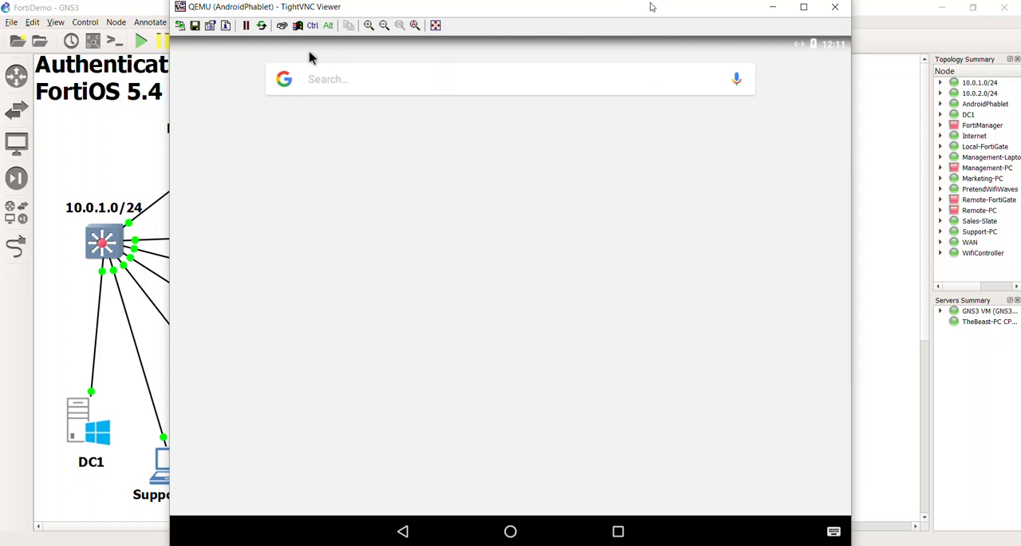
Step: Move the AndroidPhablet window aside, open the WifiController console to examine its WAN and LAN interface addresses, and close it
left_click_drag(626, 8, 803, 431)
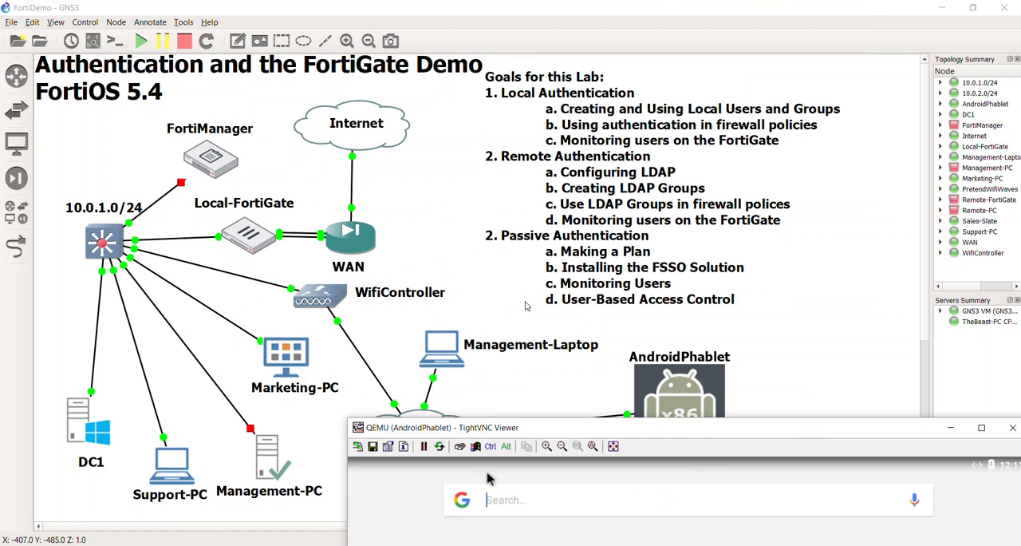
double_click(320, 296)
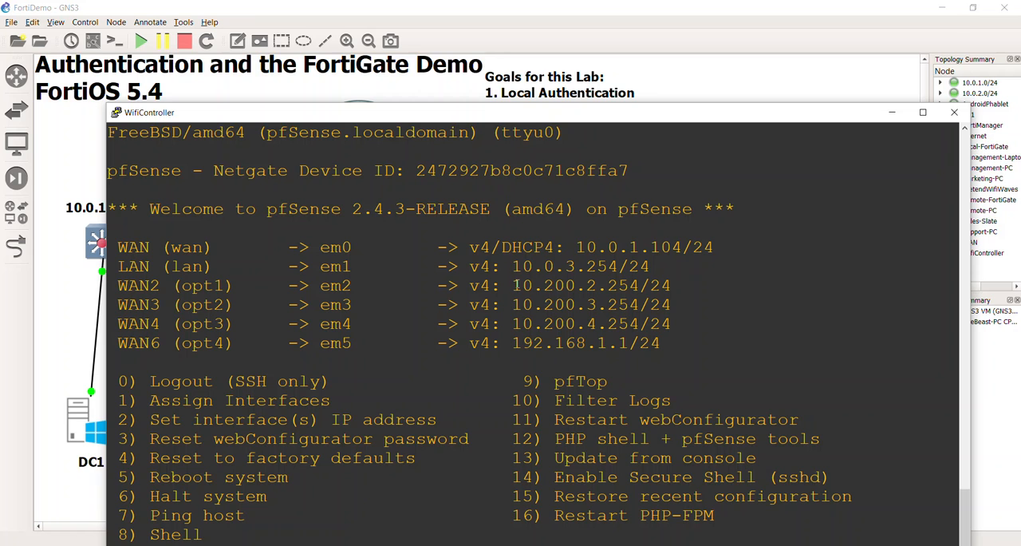
left_click_drag(469, 283, 680, 326)
left_click(512, 329)
left_click_drag(507, 286, 520, 288)
triple_click(510, 331)
left_click_drag(511, 343, 564, 344)
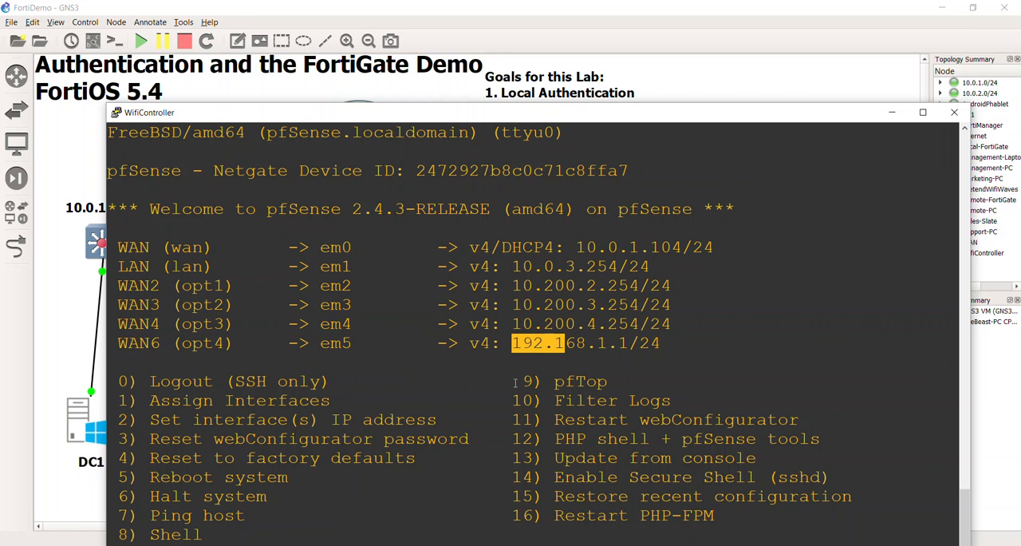
left_click(537, 356)
left_click_drag(504, 293, 661, 344)
left_click(673, 343)
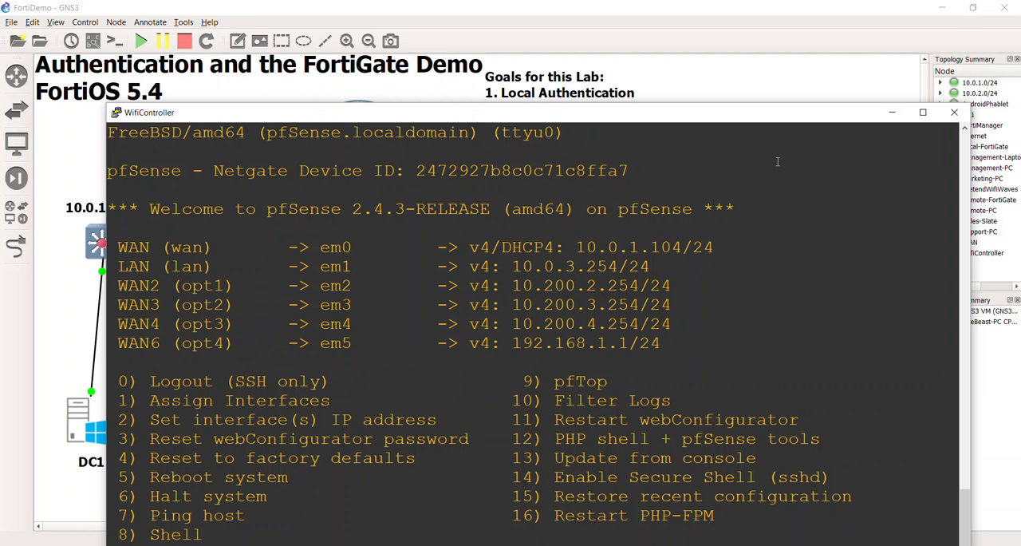
left_click_drag(549, 251, 713, 250)
left_click(712, 252)
left_click(955, 111)
Step: Bring up the AndroidPhablet console, check the Android notification shade, and close the console window
double_click(693, 414)
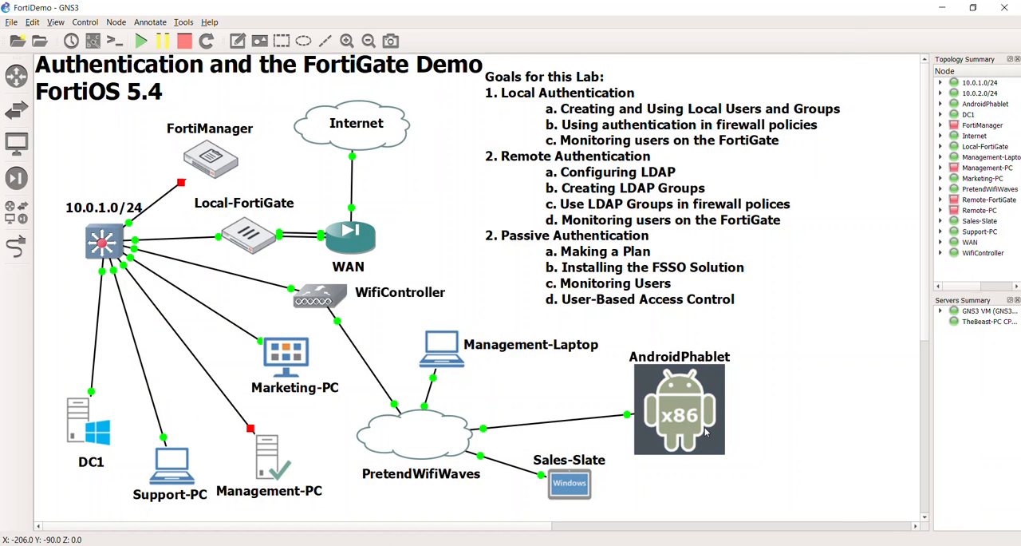
left_click_drag(177, 45, 266, 75)
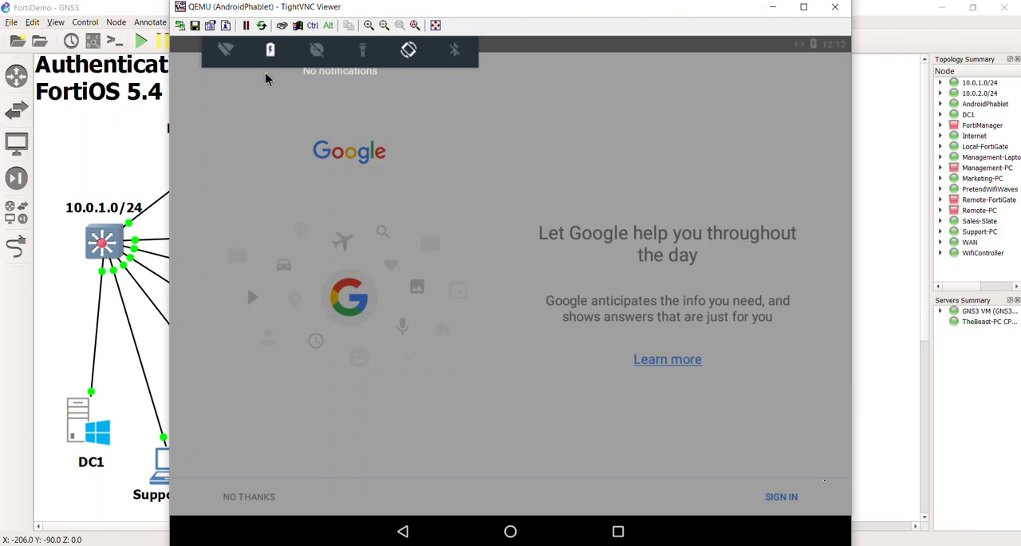
left_click(294, 188)
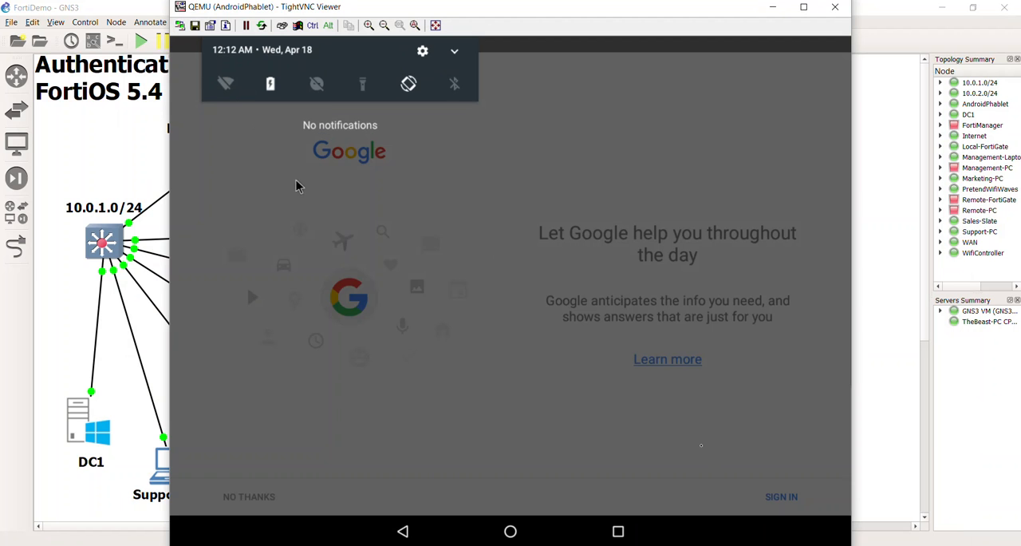
left_click(835, 7)
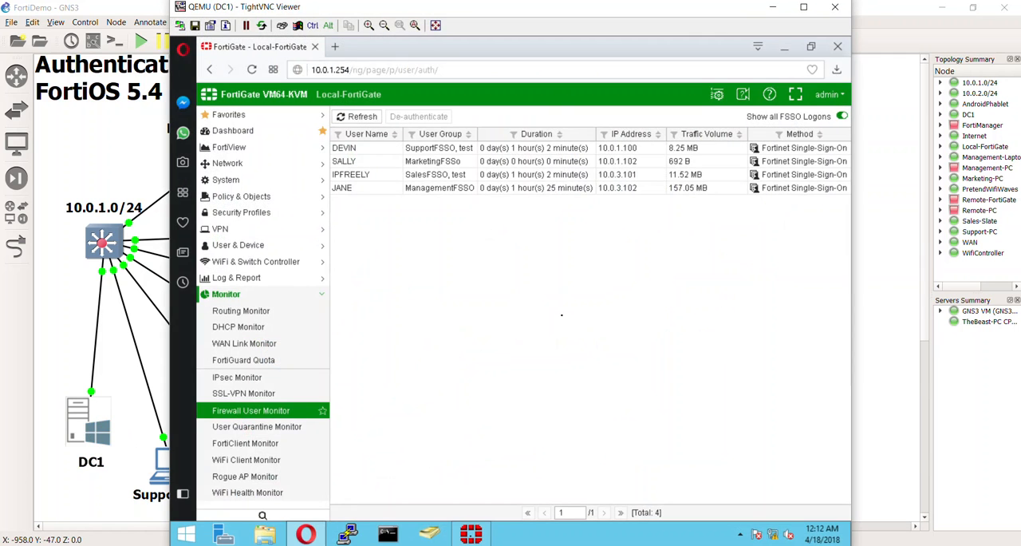
Step: On DC1, refresh the Firewall User Monitor and open FortiView's All Sessions to examine session sources and DC1's device details
left_click(356, 117)
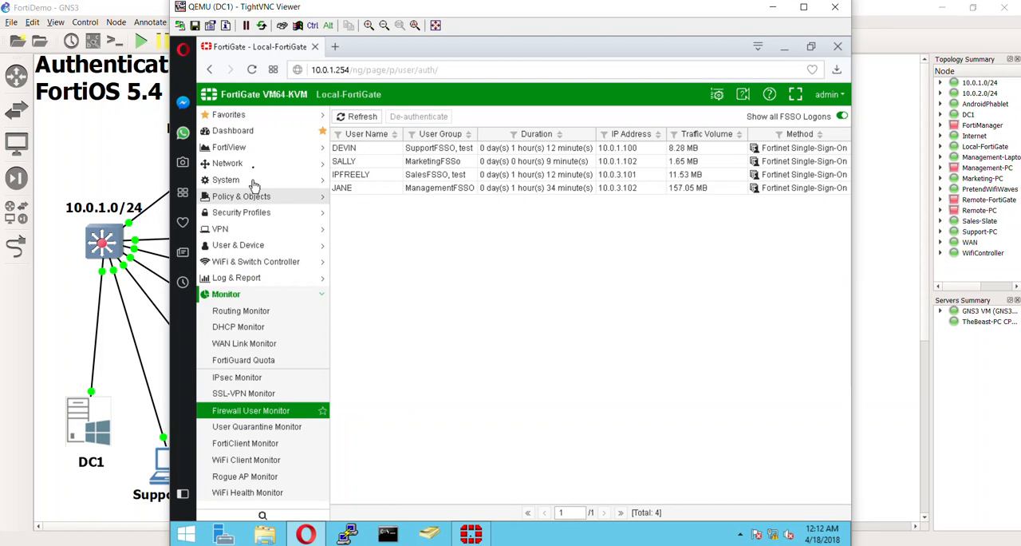
left_click(256, 150)
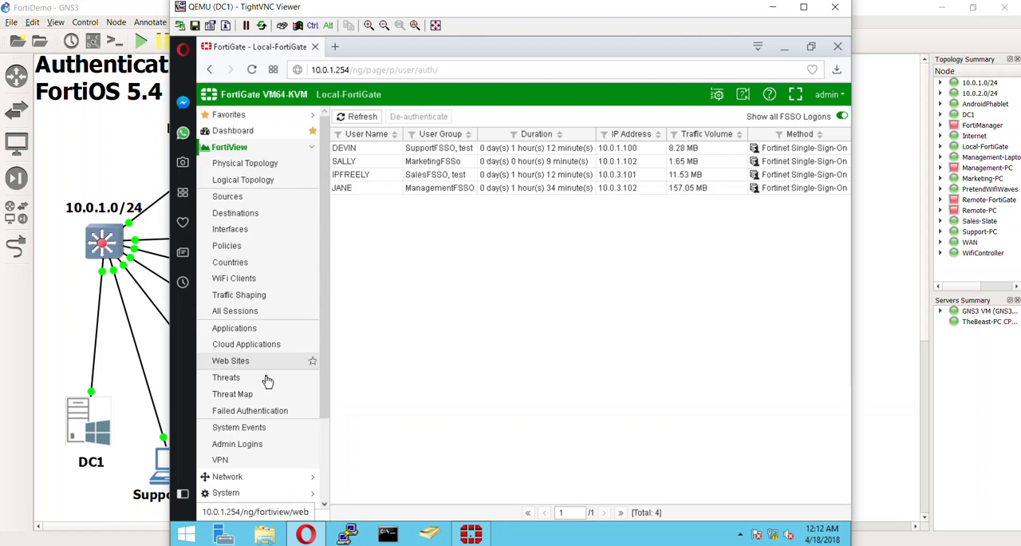
left_click(276, 310)
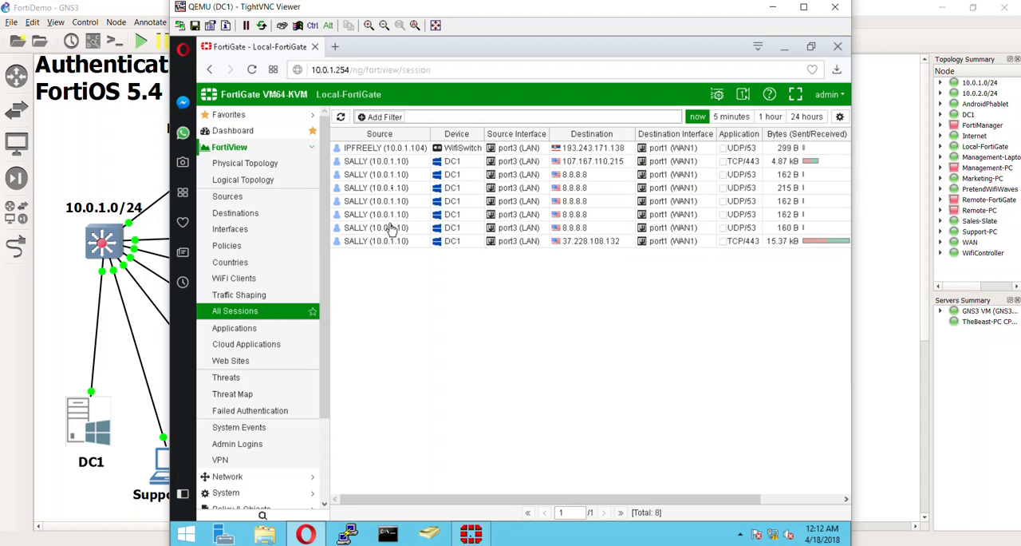
mouse_move(457, 170)
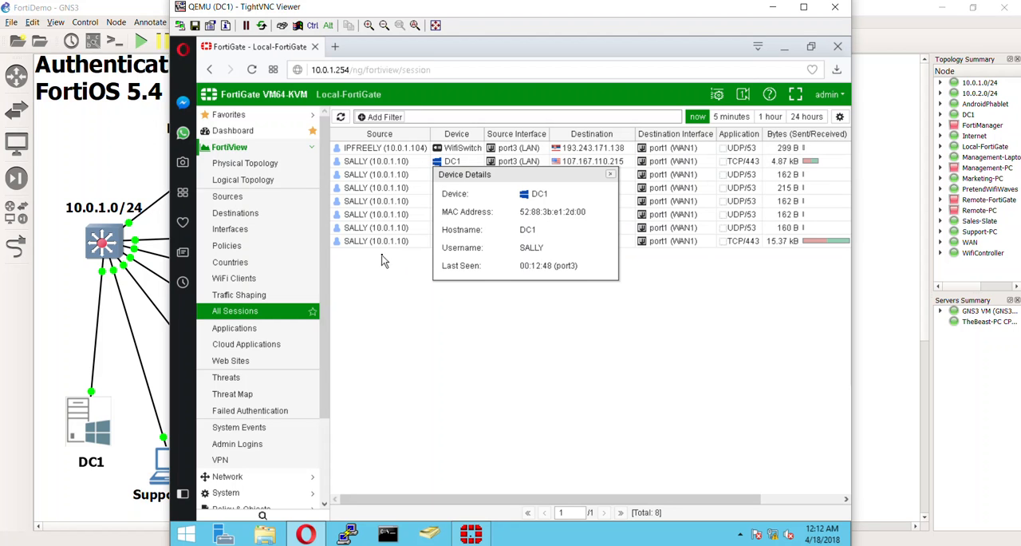
left_click(389, 291)
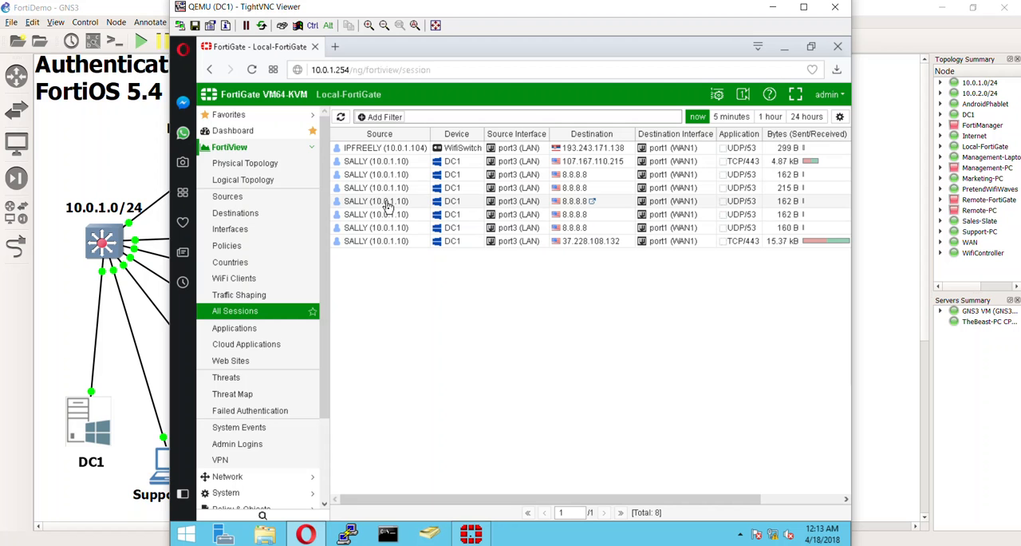
Step: Look over the WifiSwitch session in All Sessions, return to the topology, and reopen the AndroidPhablet console to check its screen before closing it
right_click(464, 298)
left_click(415, 289)
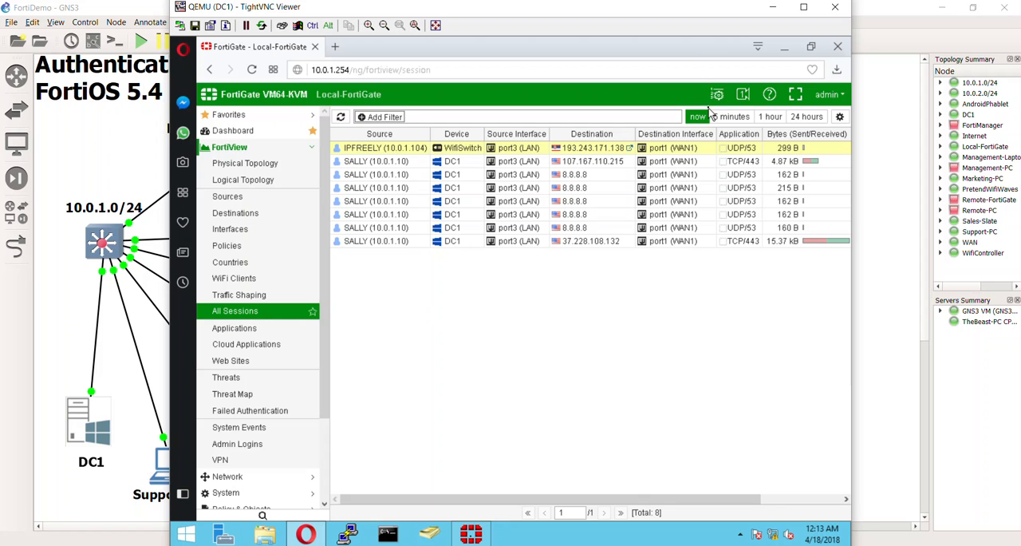
left_click(878, 415)
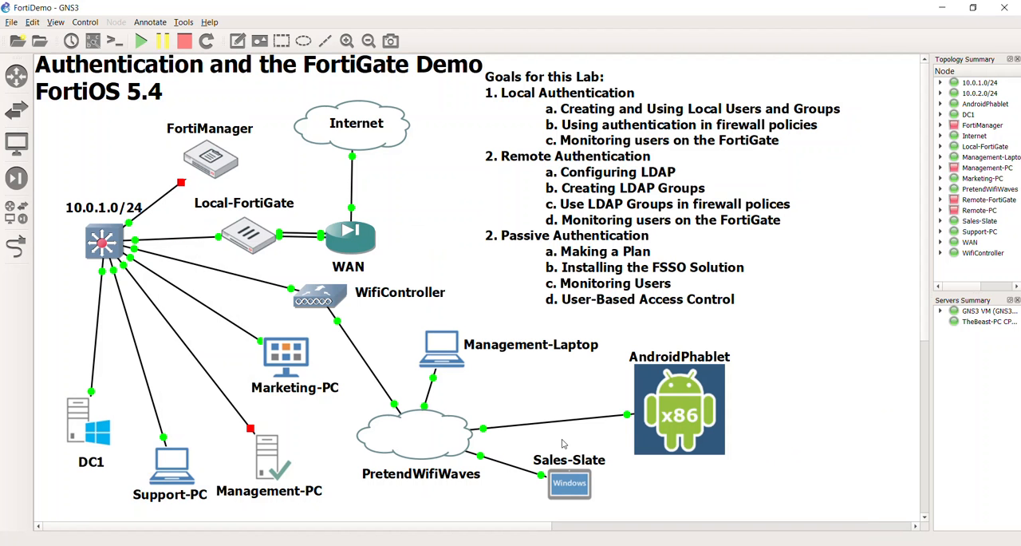
double_click(684, 440)
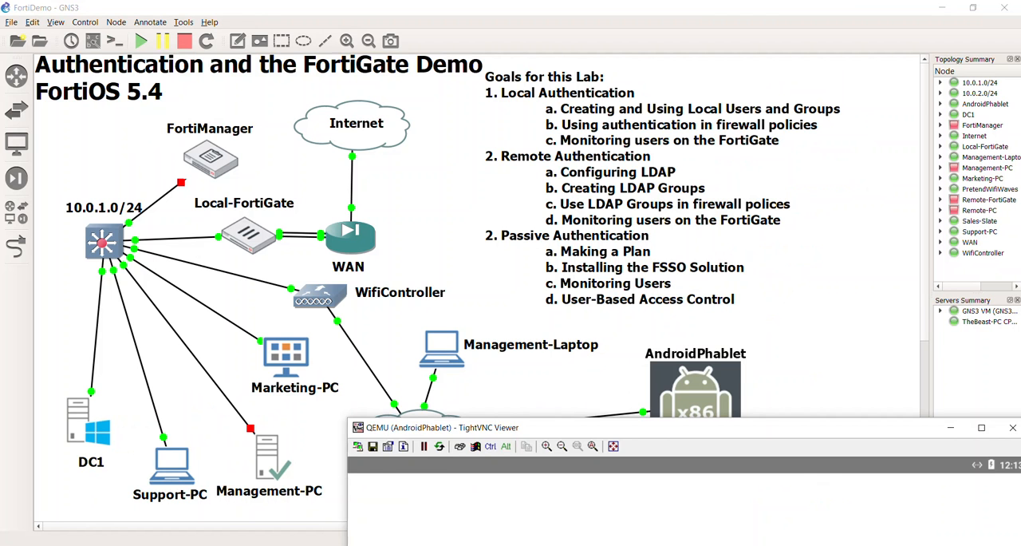
left_click_drag(454, 427, 281, 4)
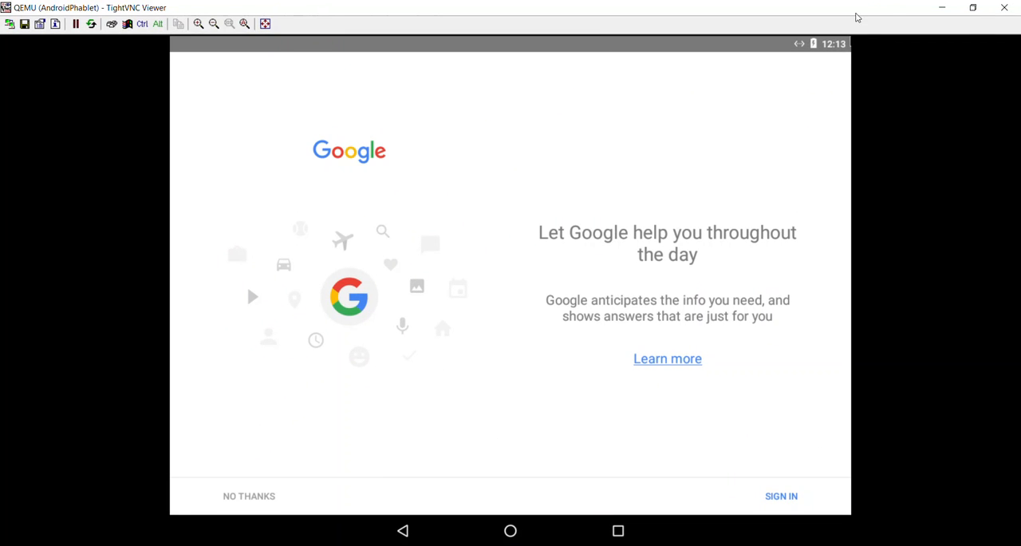
left_click(1003, 8)
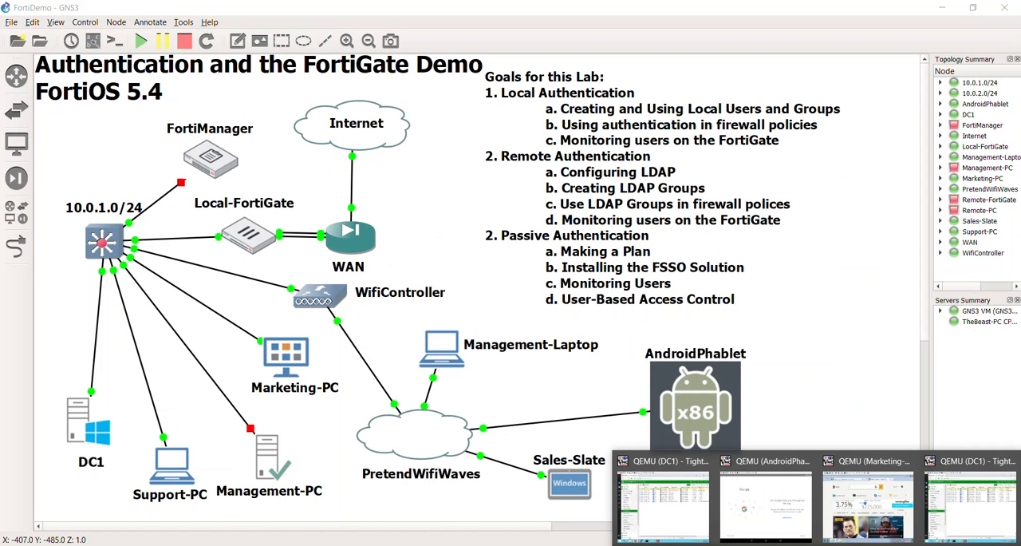
right_click(849, 545)
left_click(825, 532)
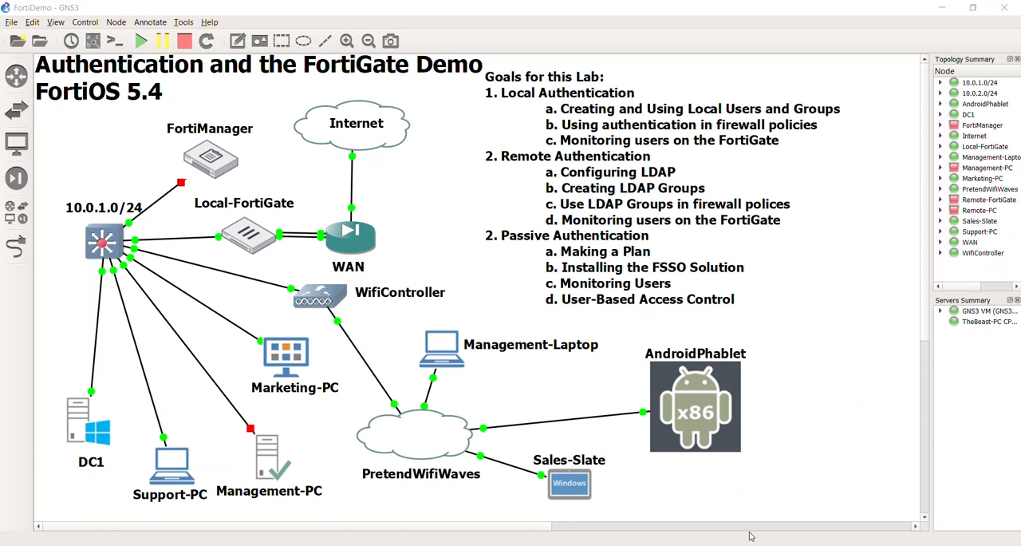
Step: Open the DC1 console and display the FortiGate's Firewall User Monitor
double_click(89, 423)
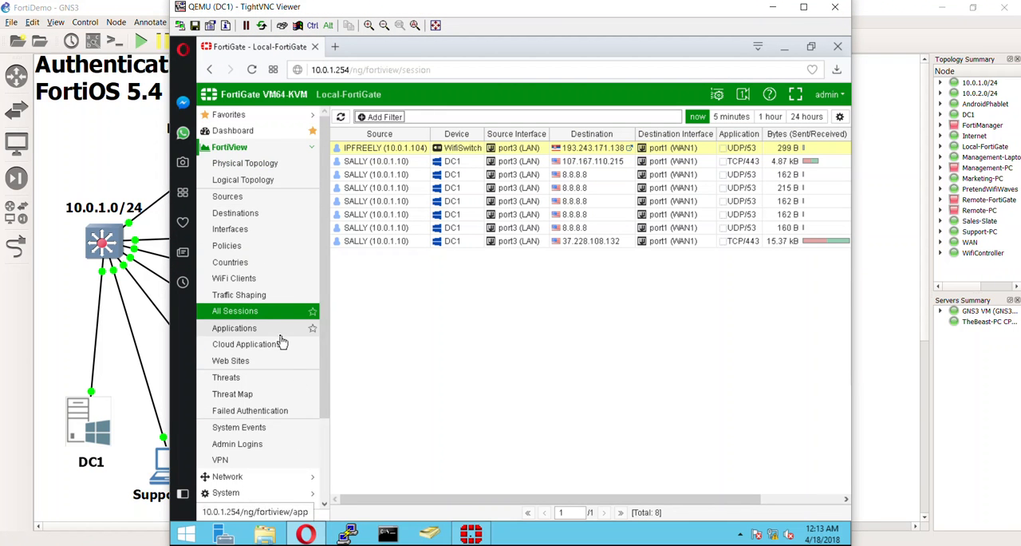
scroll(281, 341, "down", 2)
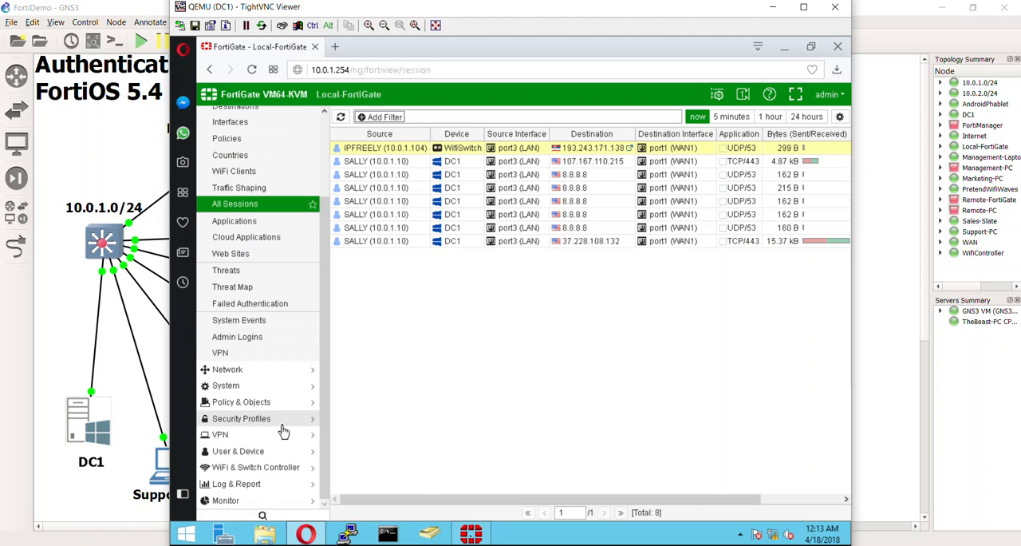
left_click(264, 500)
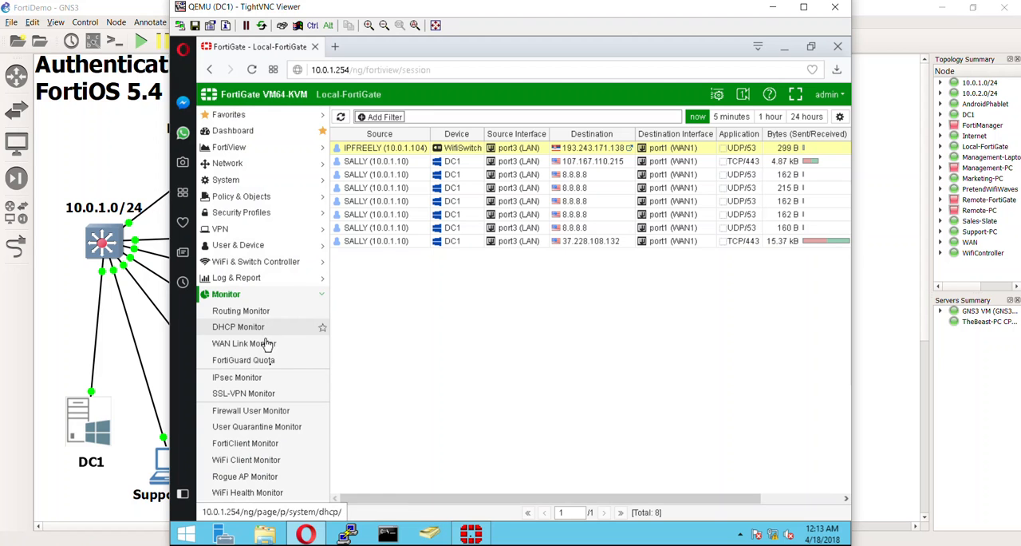
left_click(275, 427)
left_click(267, 411)
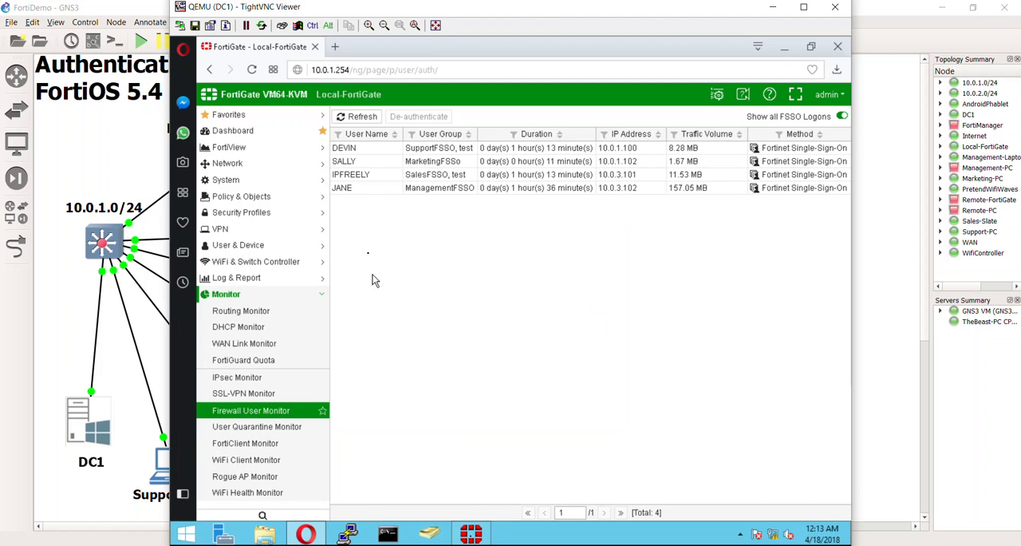
Step: De-authenticate all four FSSO users listed in the Firewall User Monitor and confirm
left_click(372, 148)
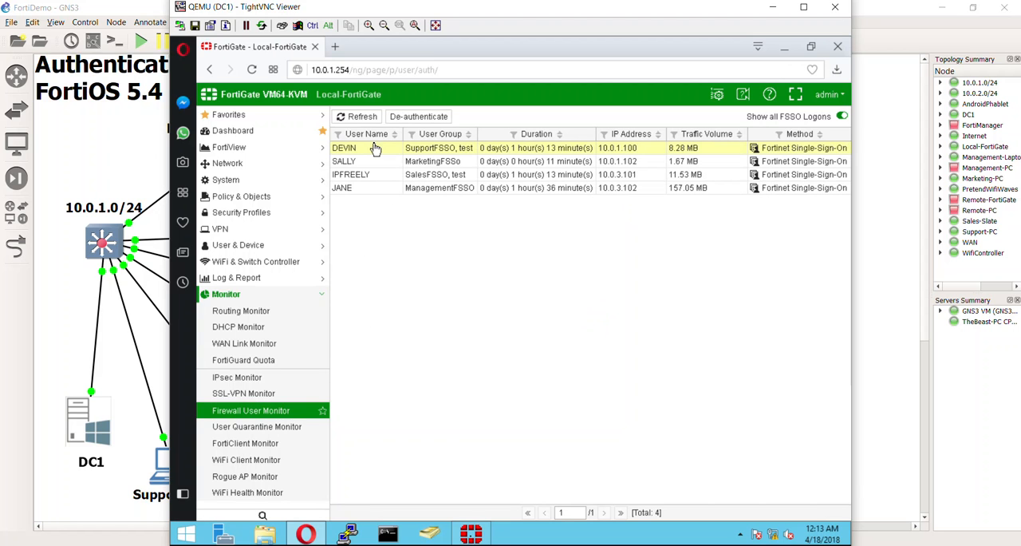
left_click(371, 162, "ctrl")
left_click(370, 174, "ctrl")
left_click(372, 188, "ctrl")
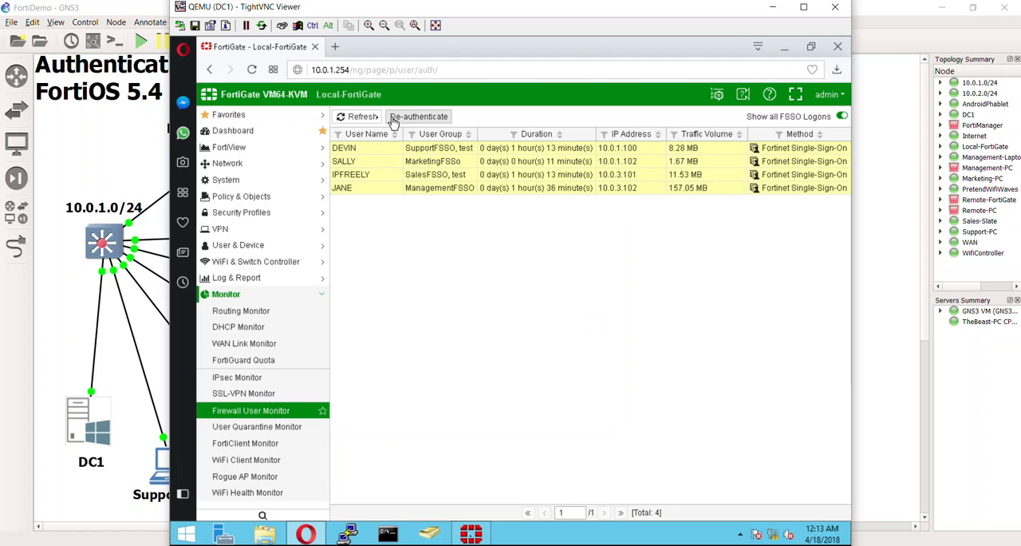
left_click(405, 118)
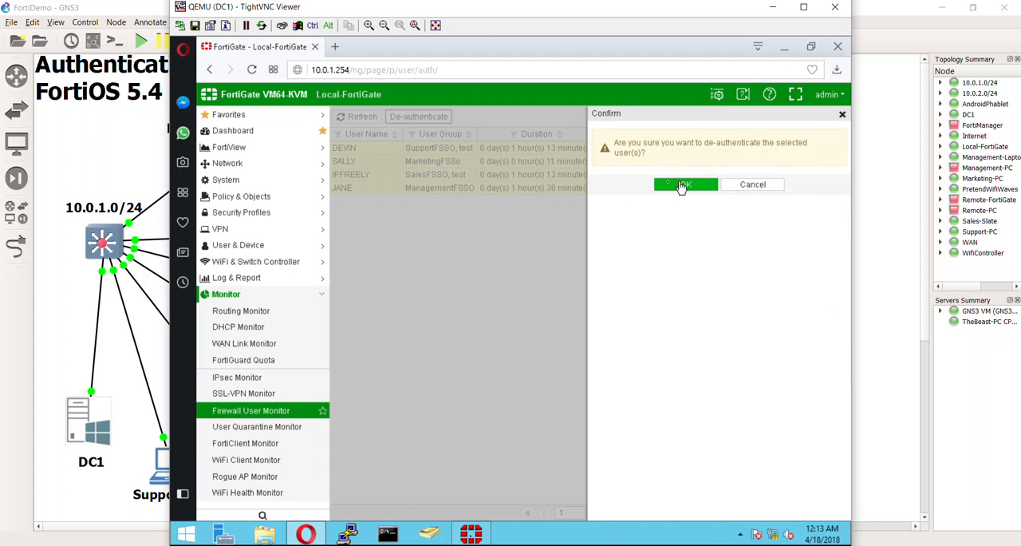
left_click(631, 185)
right_click(547, 259)
left_click(500, 220)
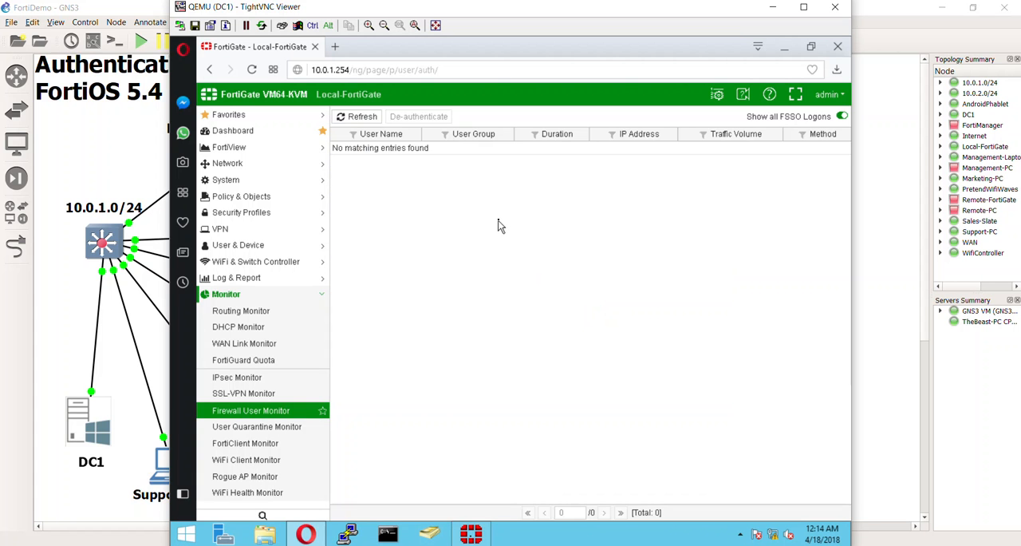
Step: On Sales-Slate, follow the Western Dental advert to bring up firewall authentication and close the MSN article tab
left_click(858, 279)
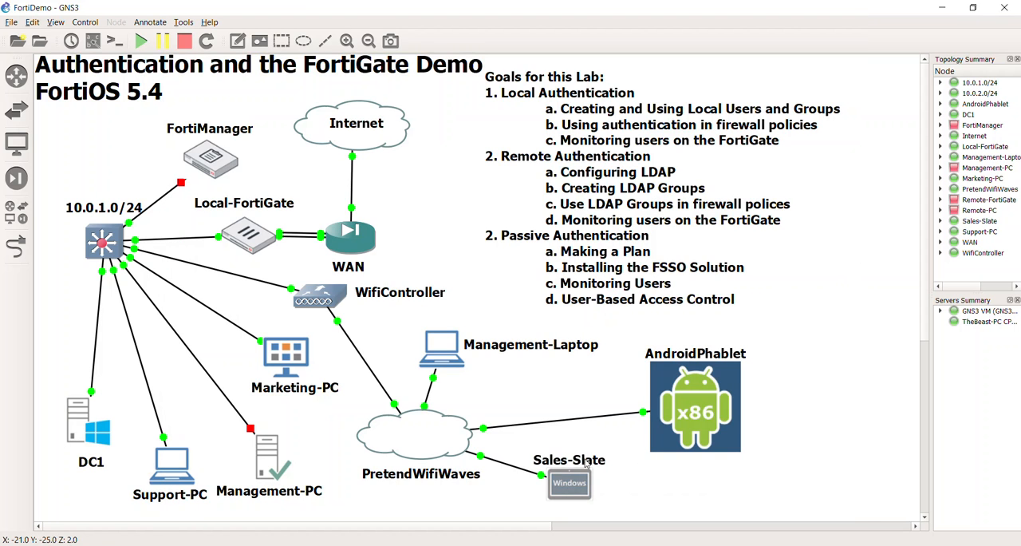
double_click(591, 495)
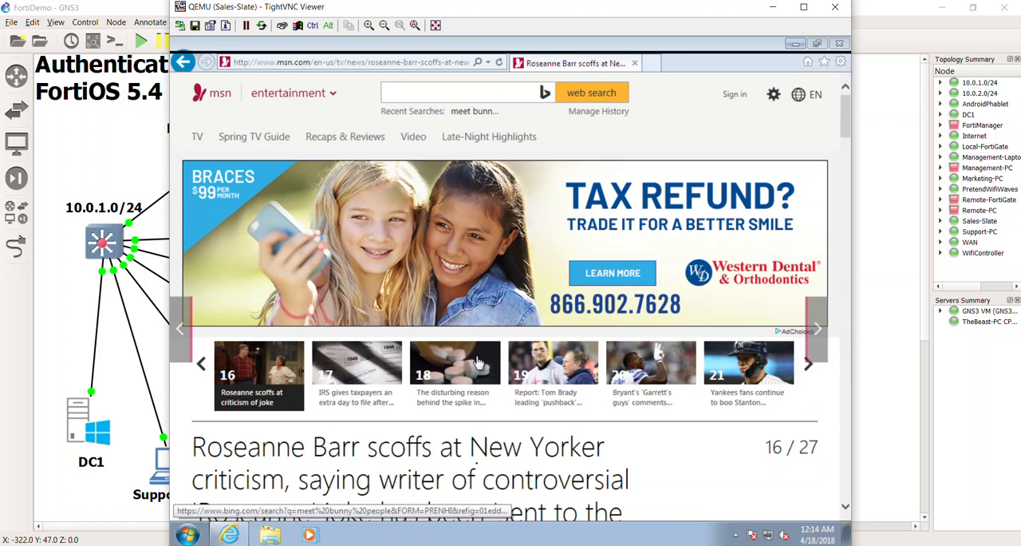
left_click(639, 263)
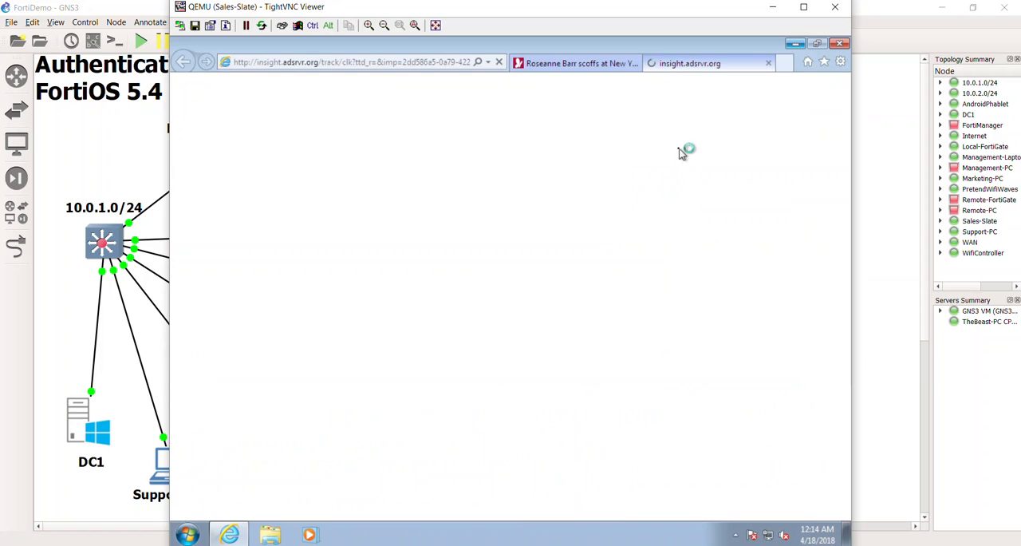
left_click(636, 63)
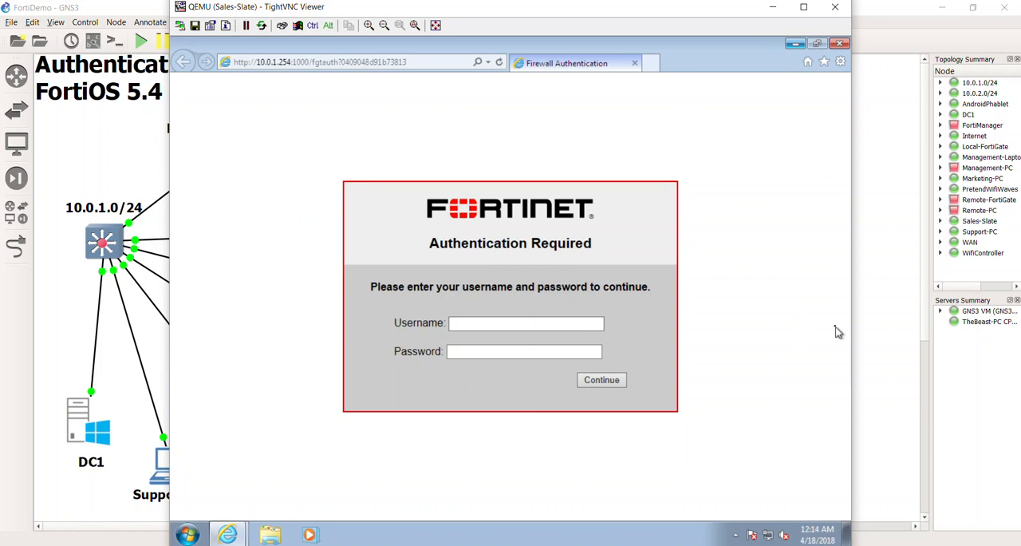
Step: Try to sign in on the Fortinet authentication page with the sales user's lowercase username and password
left_click(518, 319)
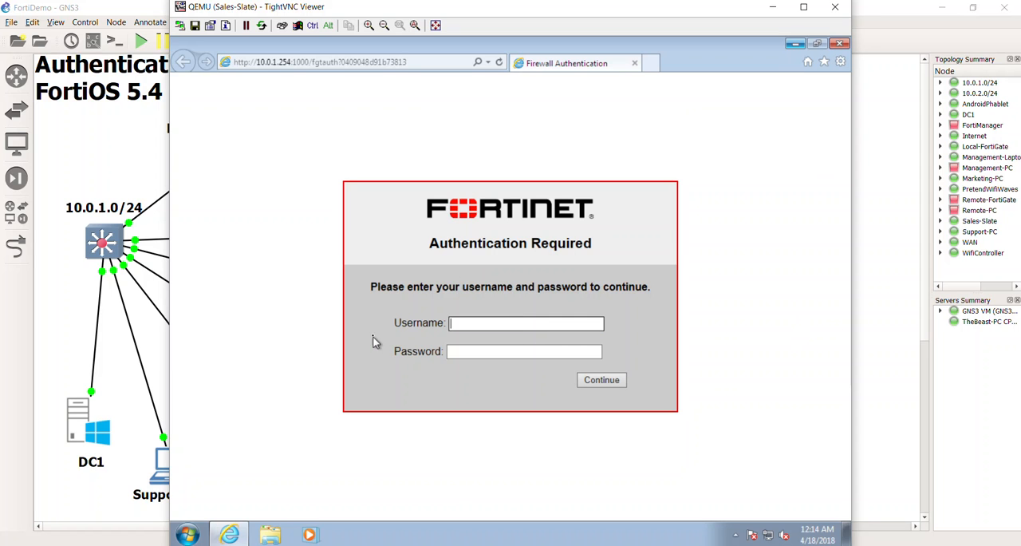
type("paul")
key("Tab")
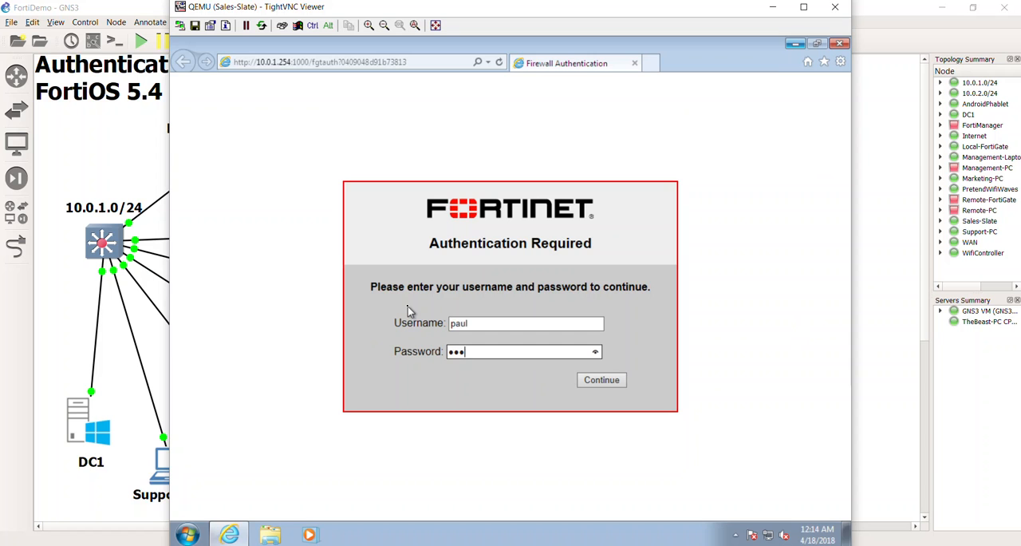
key("Return")
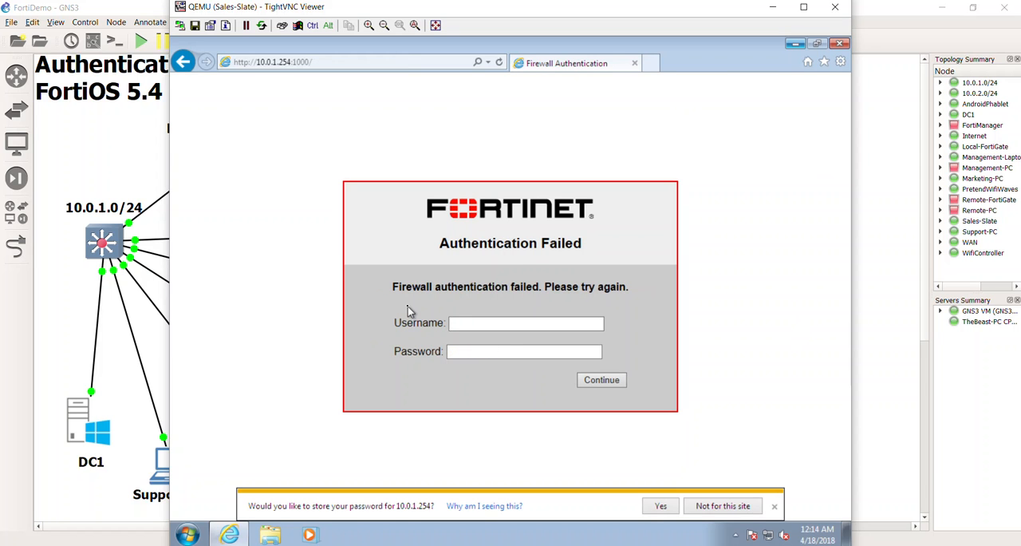
Step: Sign in to the firewall again with the sales user's capitalized username and the account password
left_click(514, 324)
key("Tab")
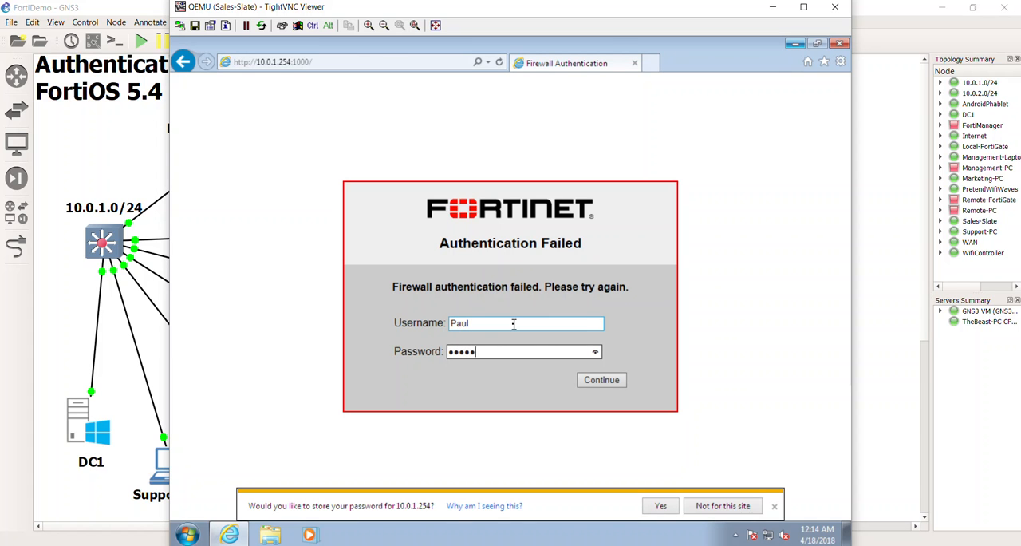
key("Return")
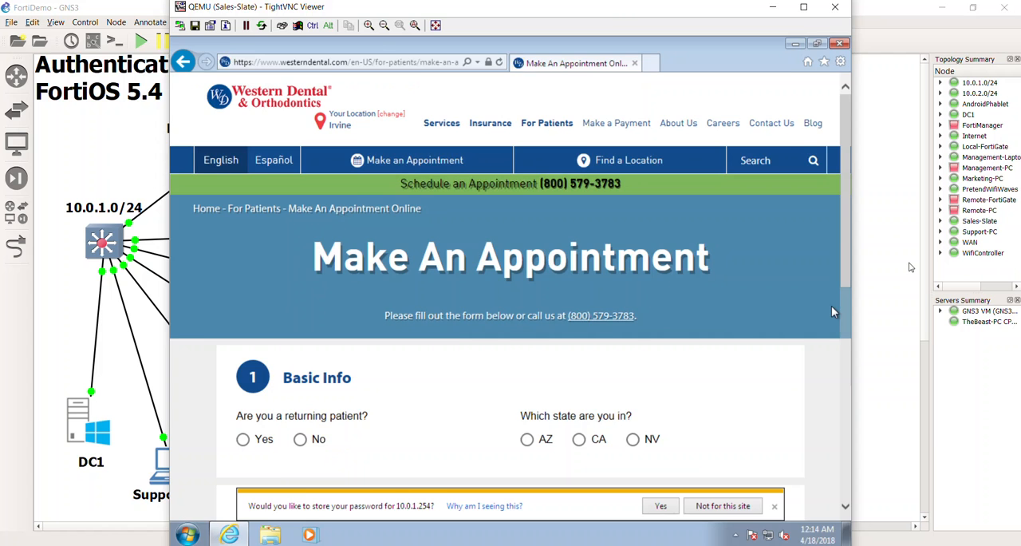
Step: Return to DC1, refresh the Firewall User Monitor, and compare the Firewall-method logon with the FSSO logon at 10.0.1.10
left_click(907, 269)
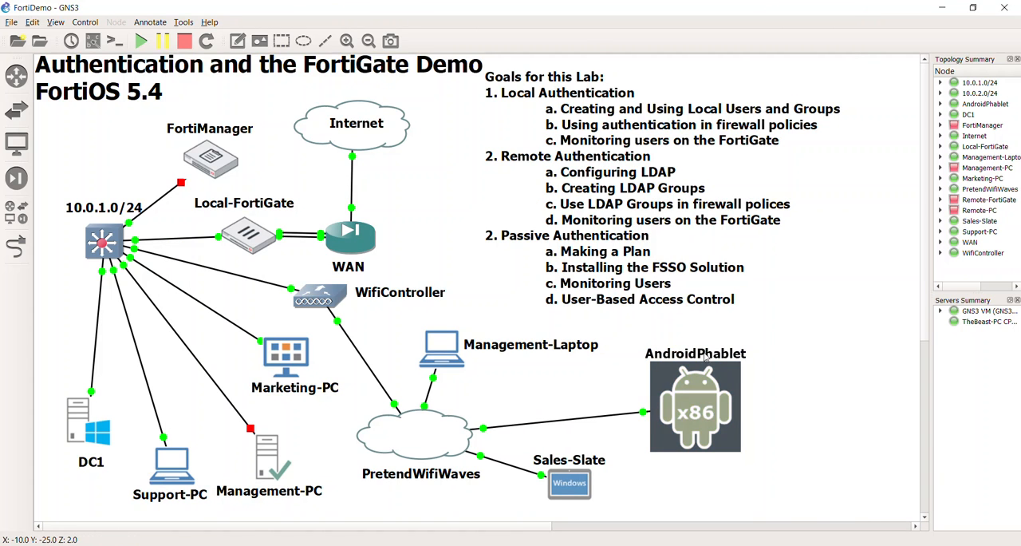
key("alt+Tab")
left_click(357, 117)
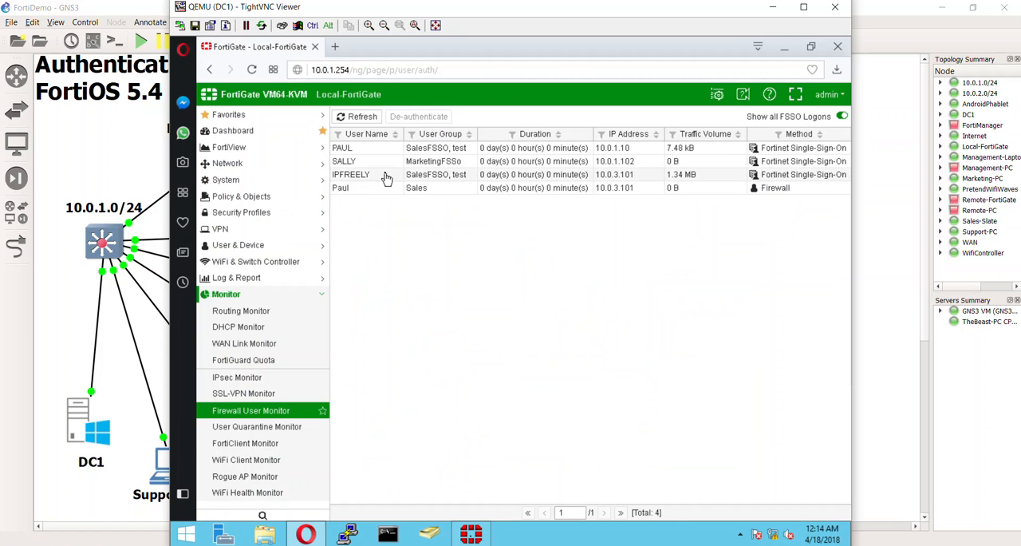
left_click(388, 188)
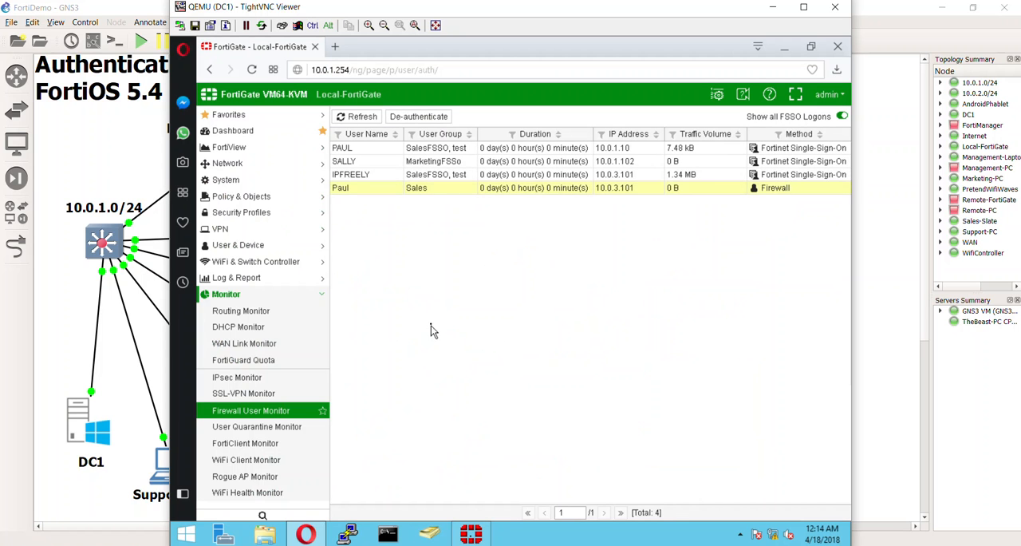
right_click(564, 248)
left_click(468, 248)
left_click(630, 150)
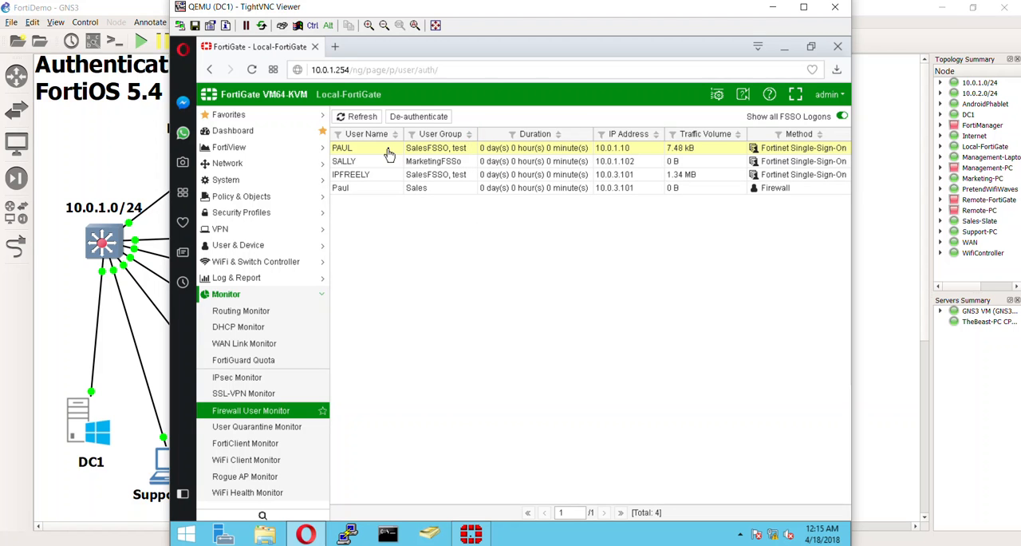
Step: Refresh the Firewall User Monitor again and examine the Sales, SalesFSSO and MarketingFSSO logon entries
right_click(363, 124)
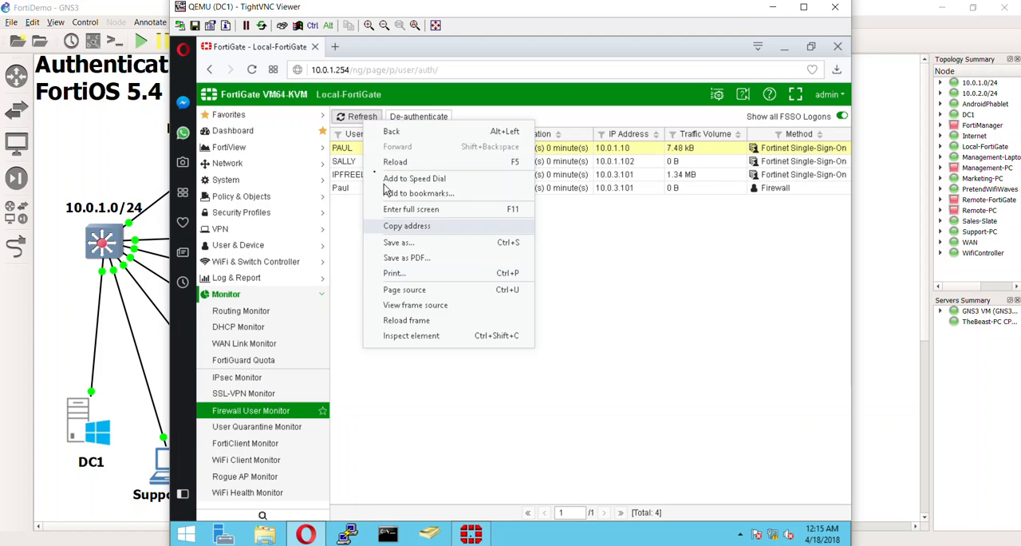
left_click(348, 209)
left_click(356, 116)
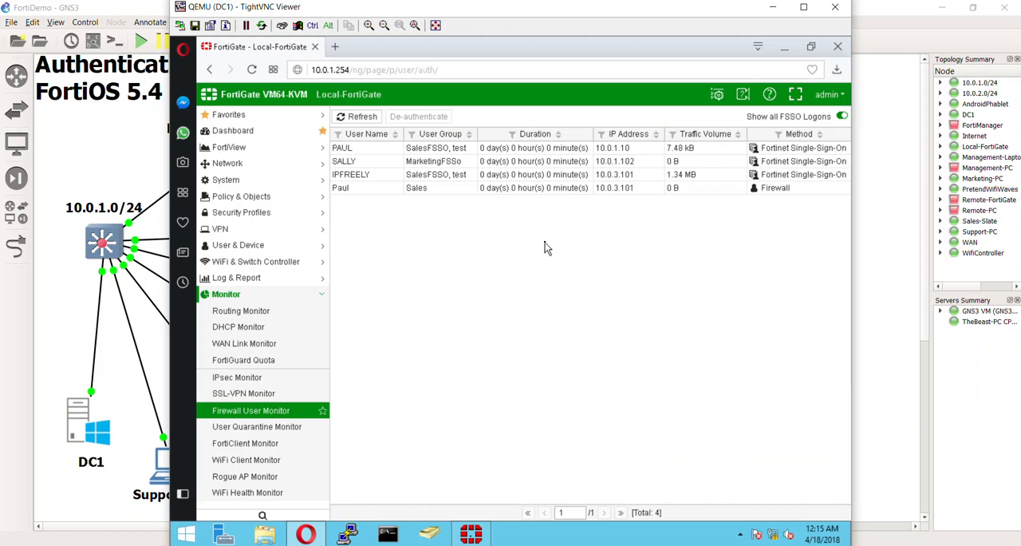
left_click(537, 189)
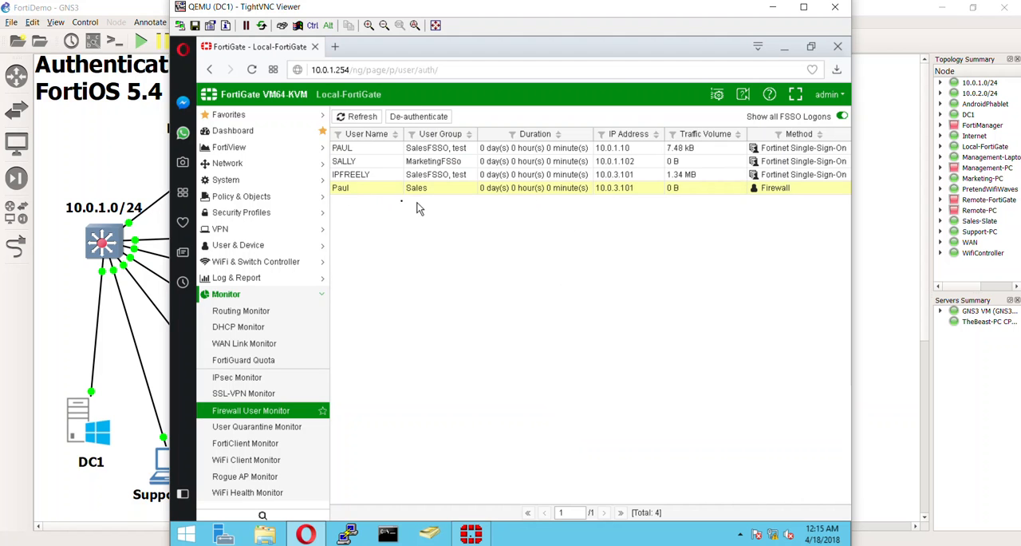
right_click(504, 237)
left_click(444, 236)
left_click(444, 177)
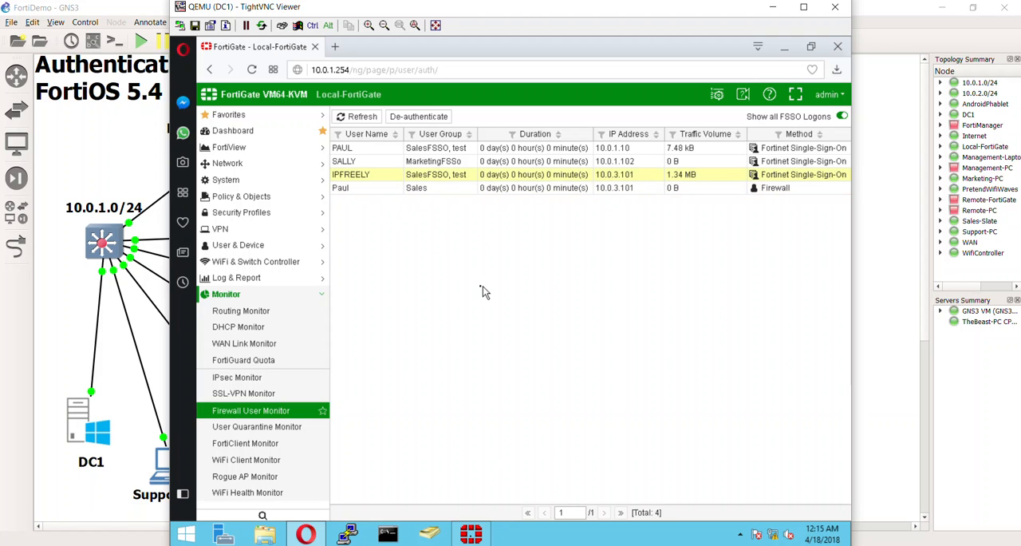
left_click(502, 163)
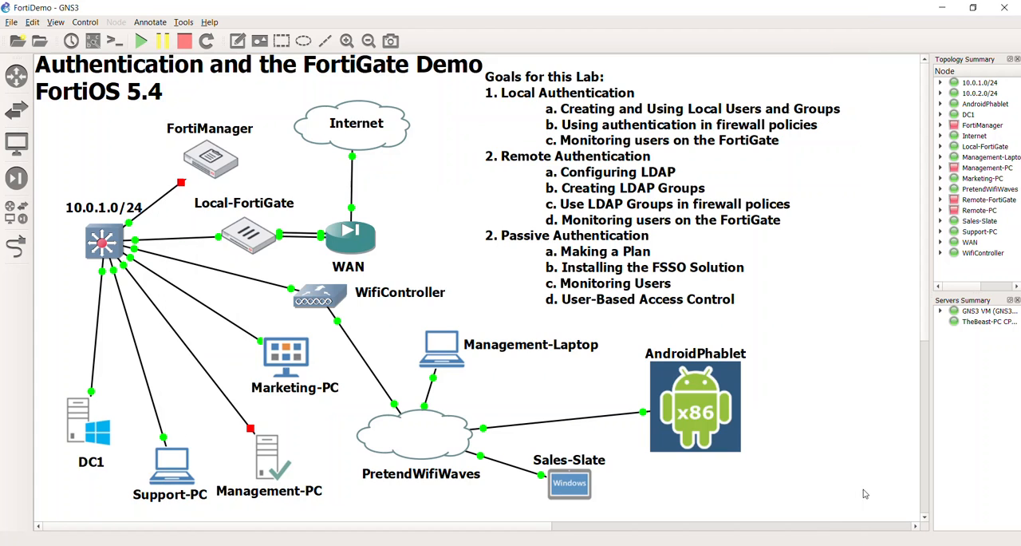
Step: Open the Marketing-PC console, follow the LendingTree advert on MSN to test web access, and close the console
left_click(864, 491)
double_click(294, 359)
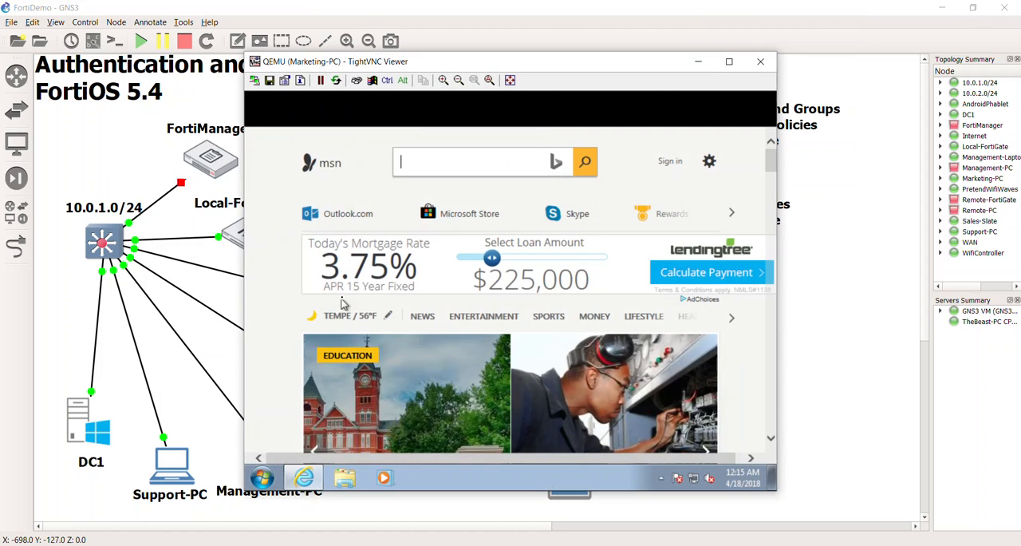
left_click(380, 278)
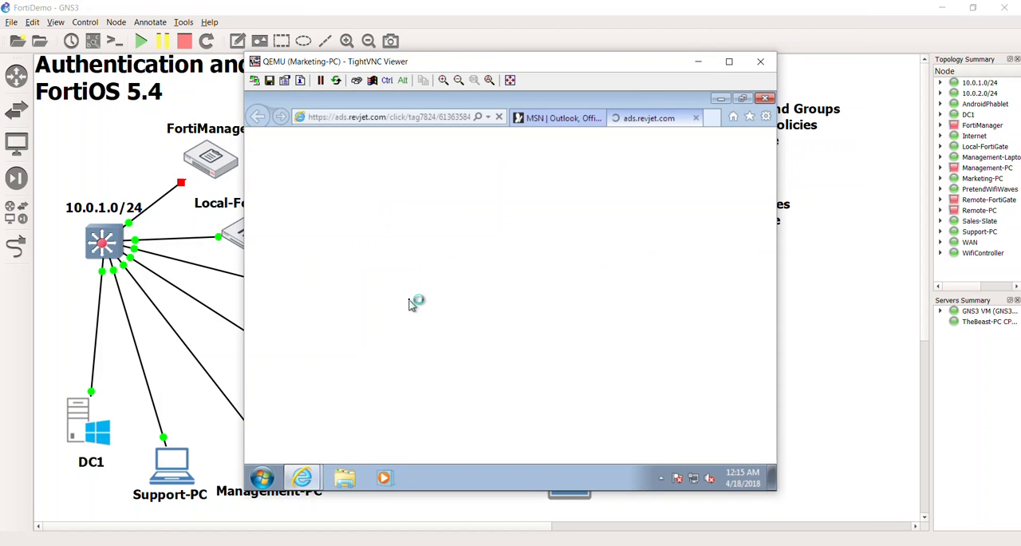
left_click(760, 61)
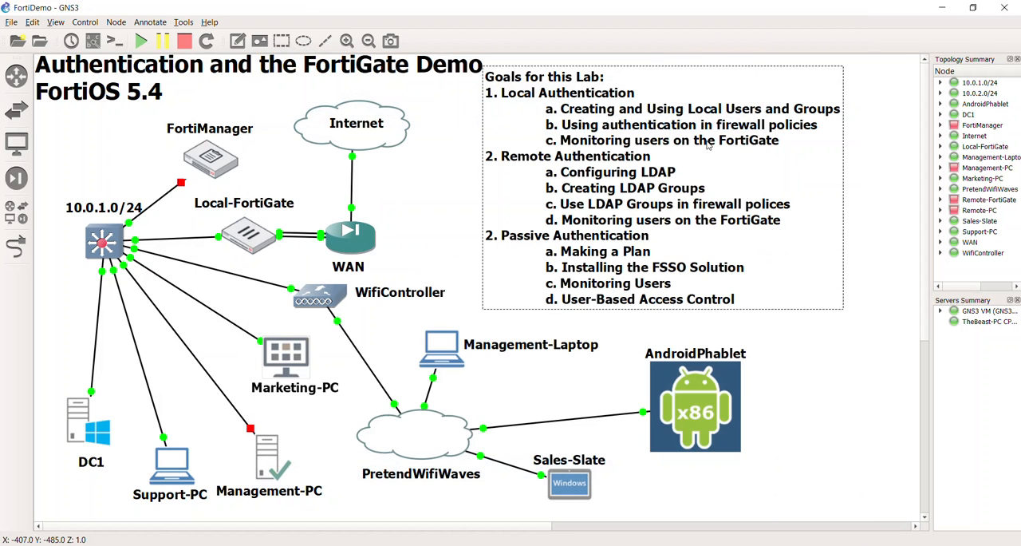